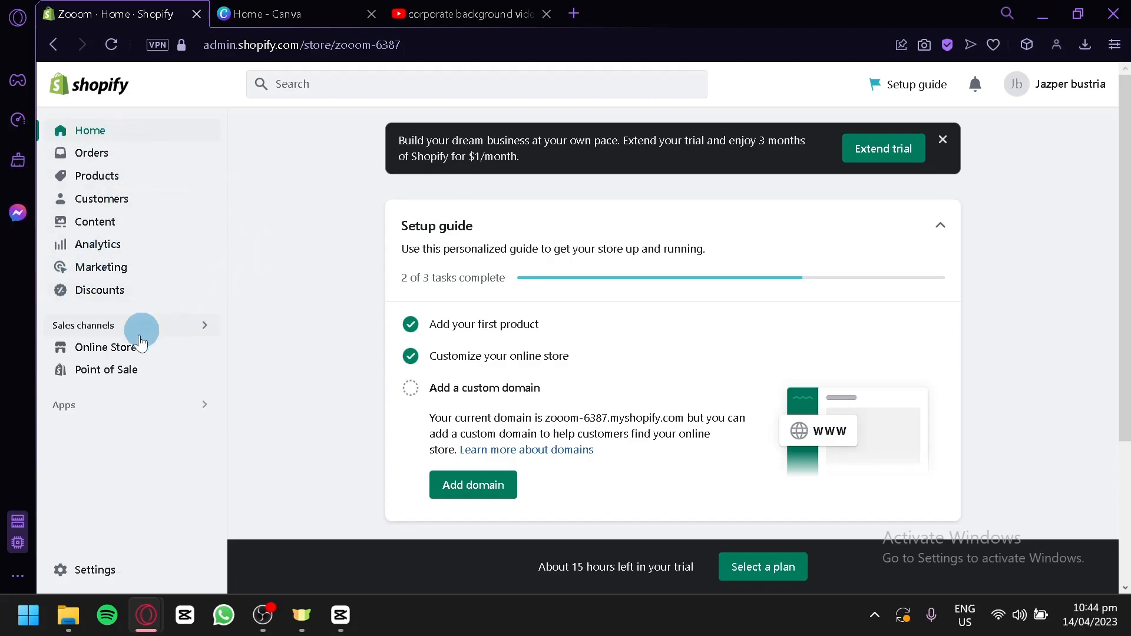
Open the online store's themes and examine the current Dawn theme, the theme library and the popular free themes
click(118, 347)
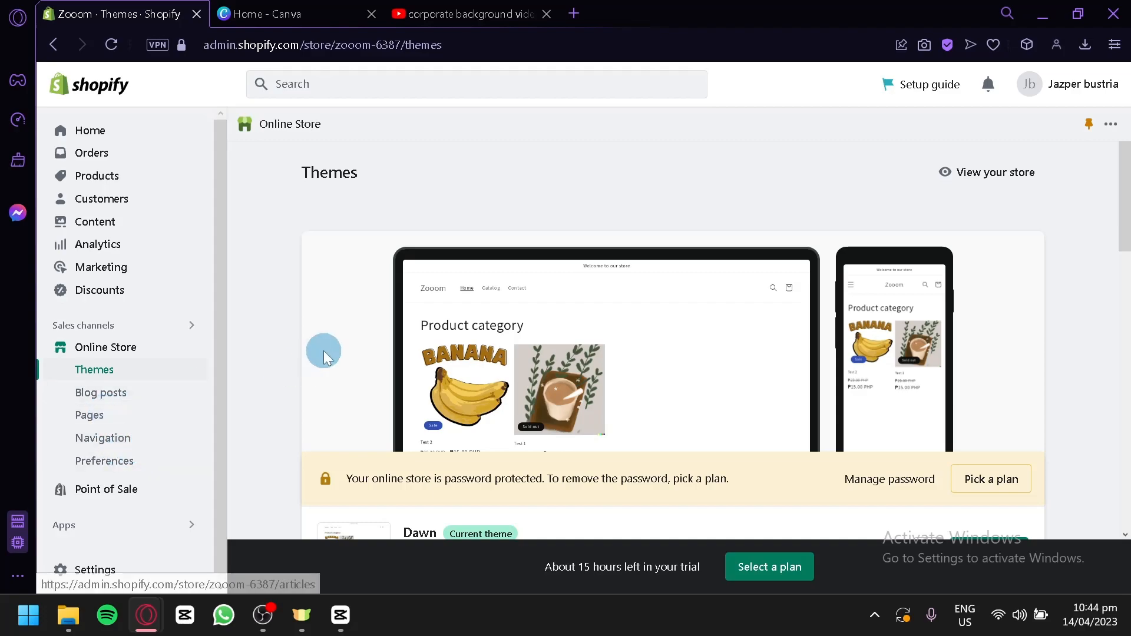
scroll(417, 341, down, 4)
scroll(687, 321, up, 2)
scroll(705, 230, down, 2)
scroll(554, 321, up, 4)
scroll(556, 323, down, 2)
scroll(575, 351, down, 10)
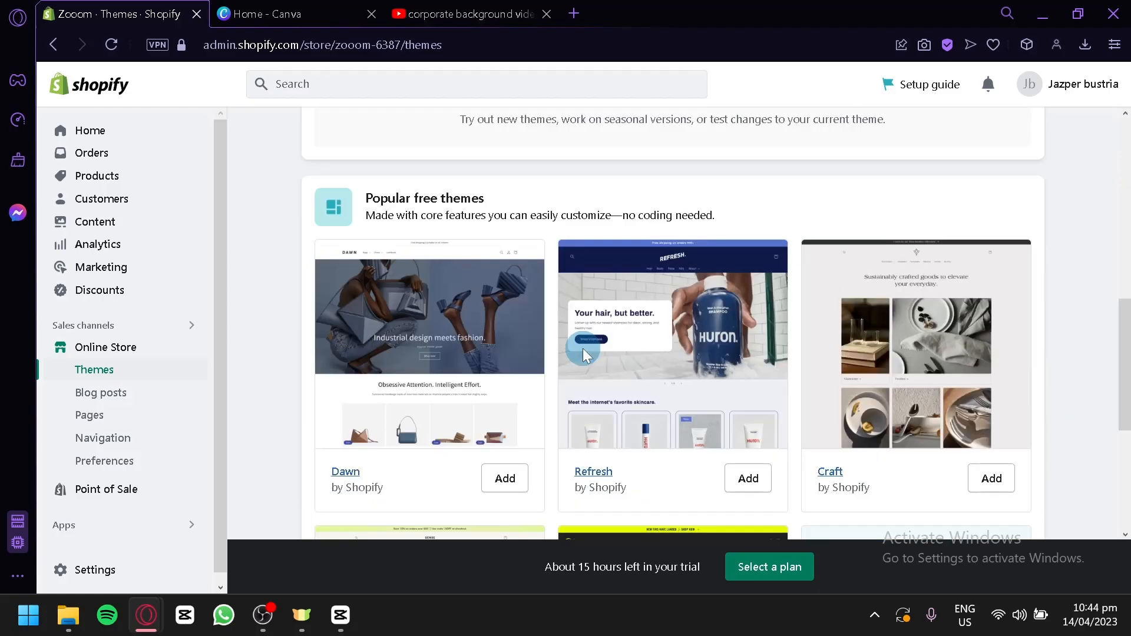
scroll(564, 347, up, 4)
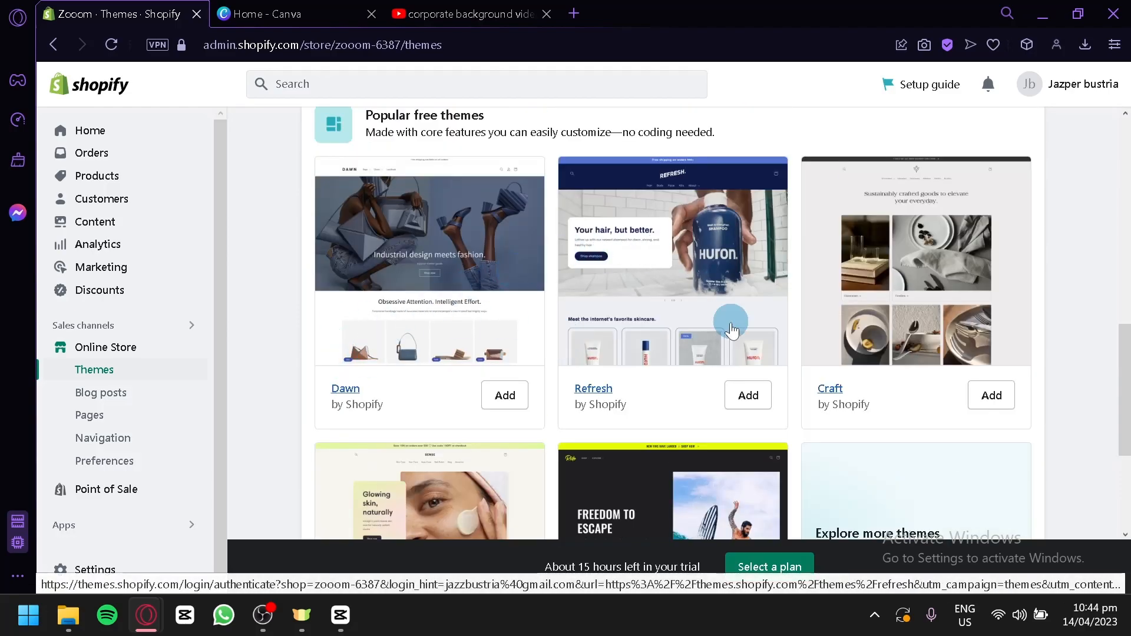
scroll(949, 333, down, 4)
scroll(947, 328, up, 15)
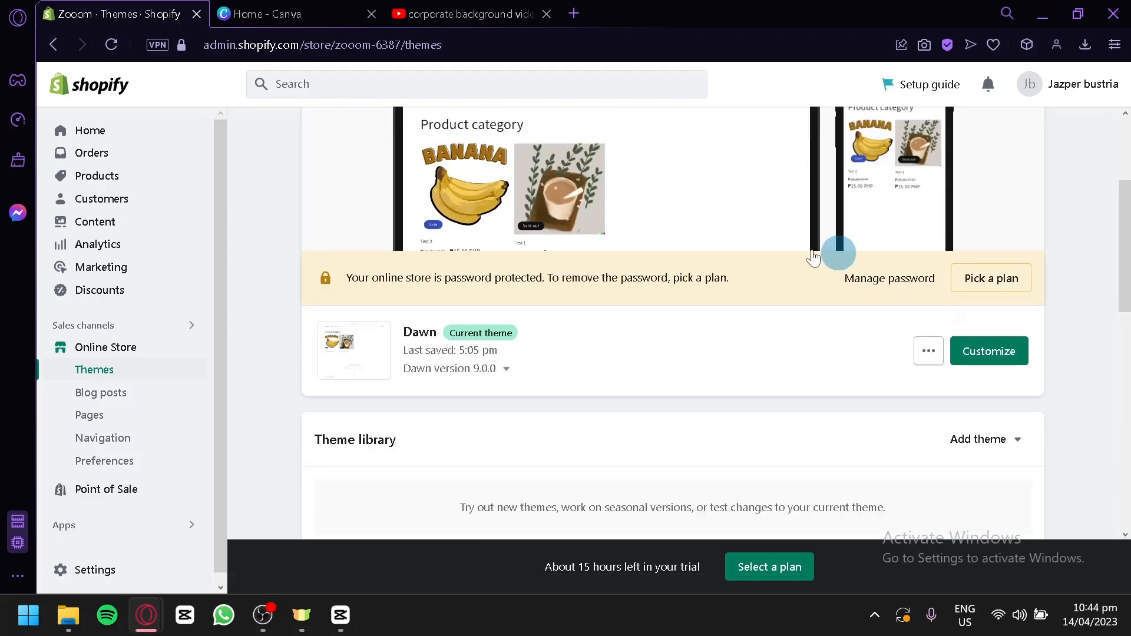
scroll(457, 368, down, 4)
scroll(522, 280, up, 4)
scroll(507, 324, down, 2)
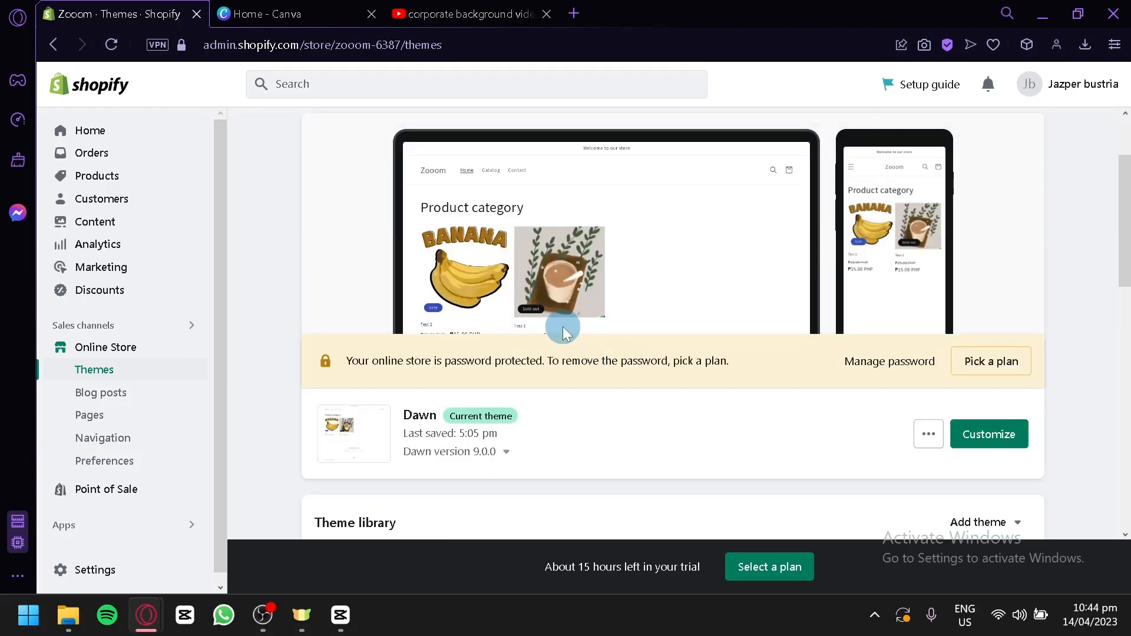
Go to the online store's blog posts and start creating a new blog post
click(119, 398)
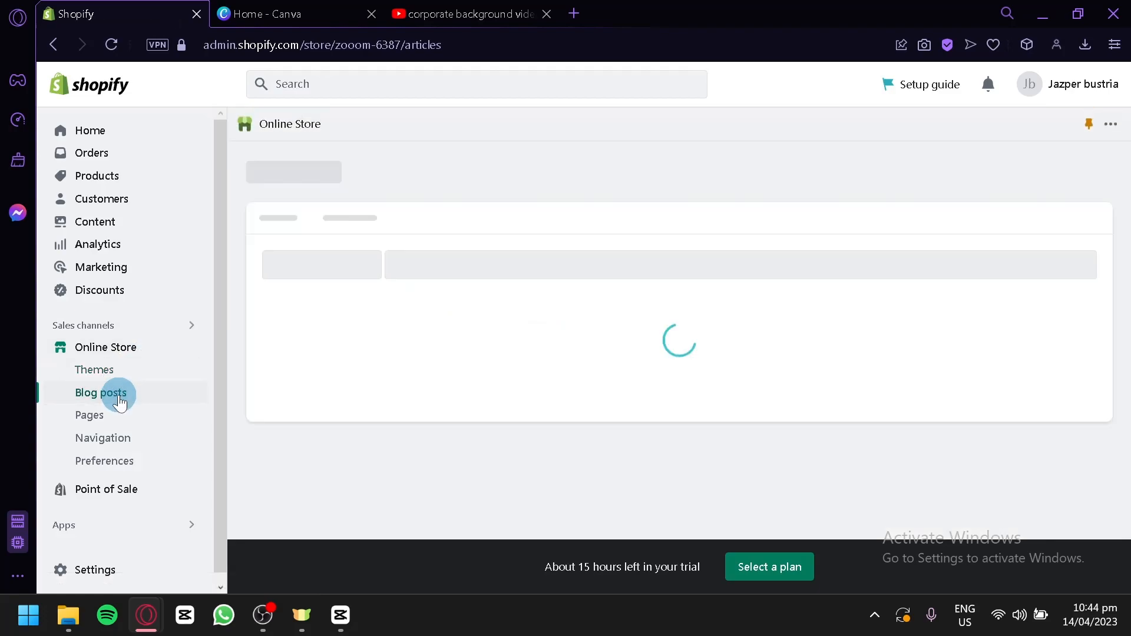
scroll(285, 366, down, 3)
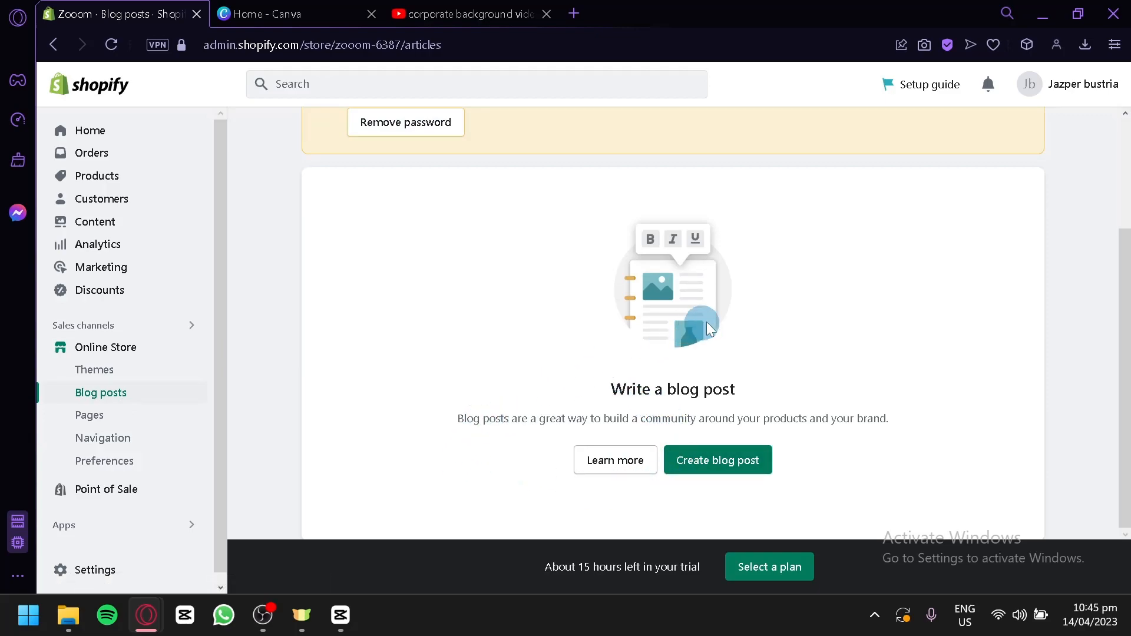
click(716, 472)
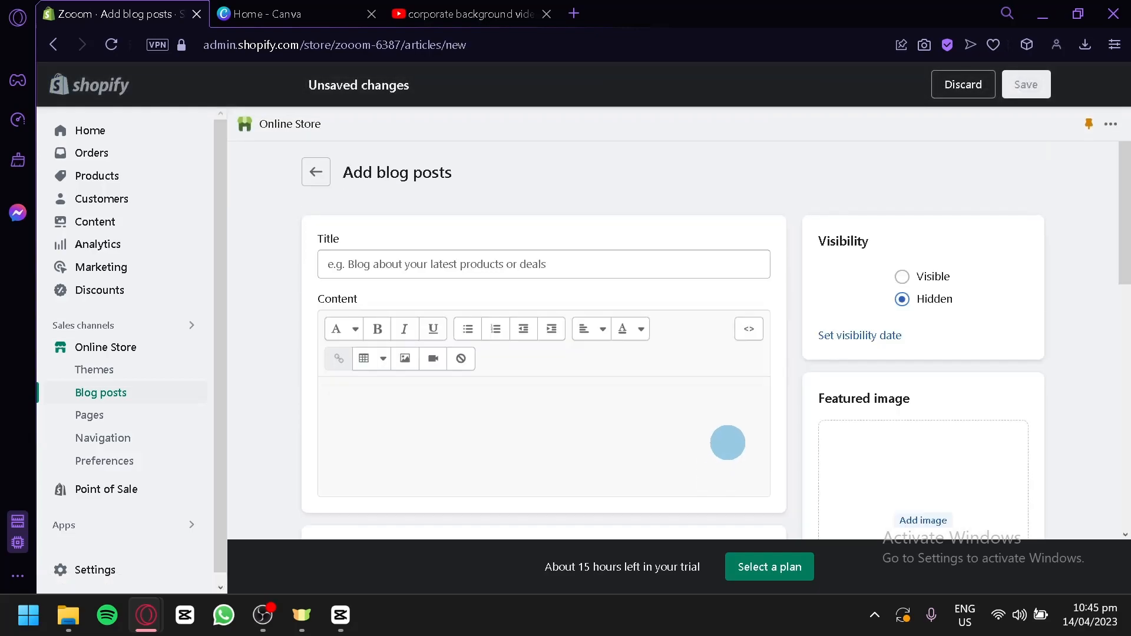
Review the new blog post form, including title, content, visibility, featured image, excerpt, search listing, organization and theme template
scroll(728, 443, down, 4)
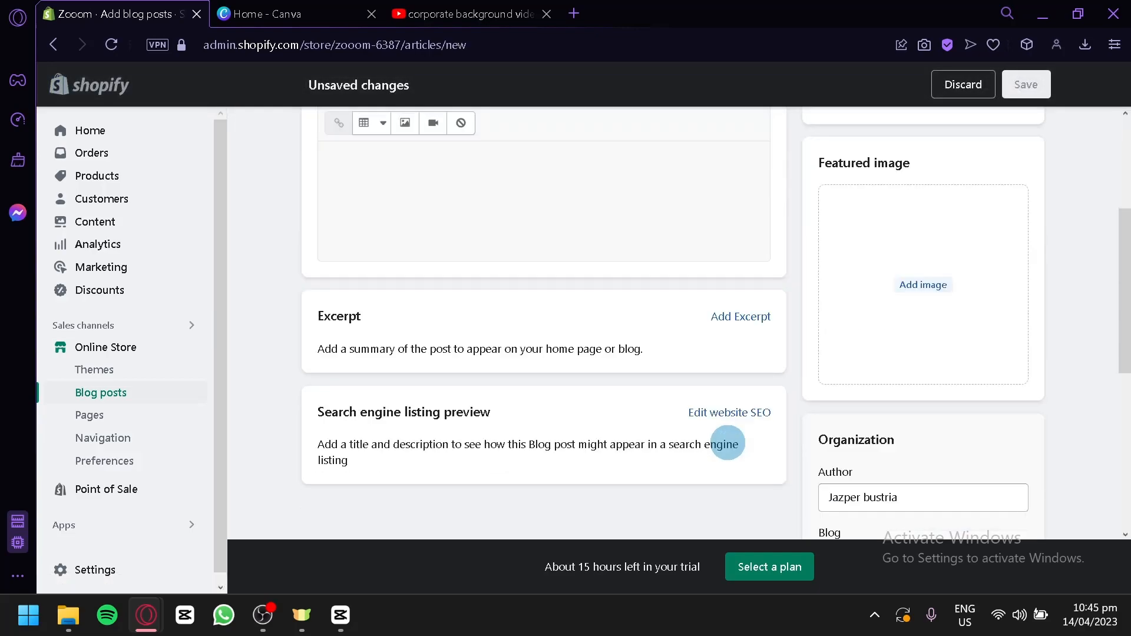
scroll(727, 443, down, 6)
scroll(727, 443, up, 10)
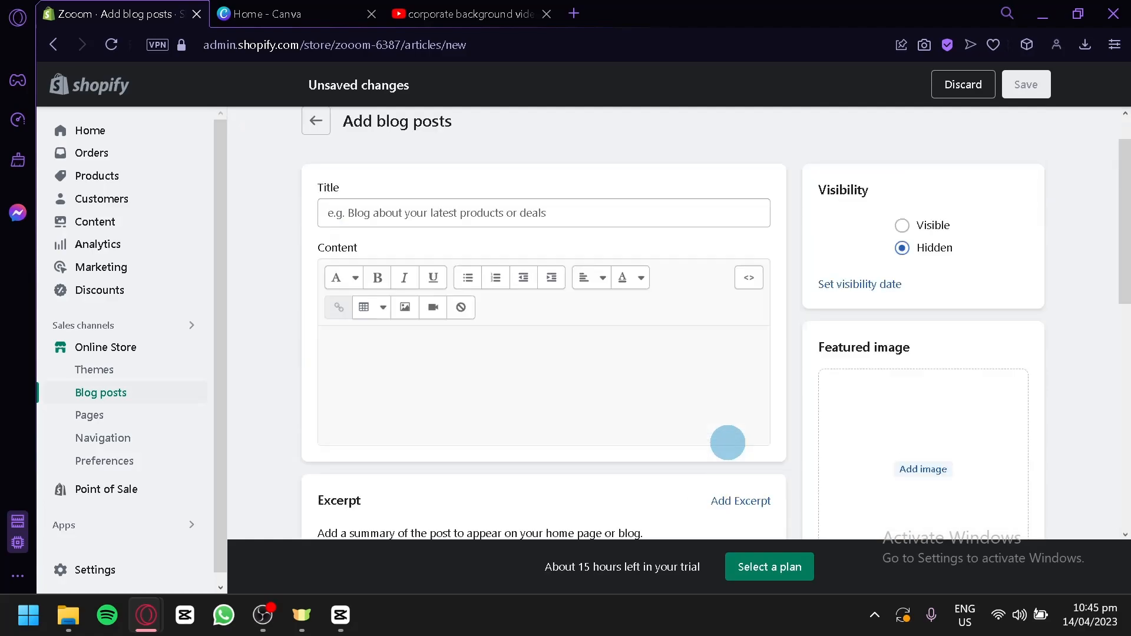
click(455, 274)
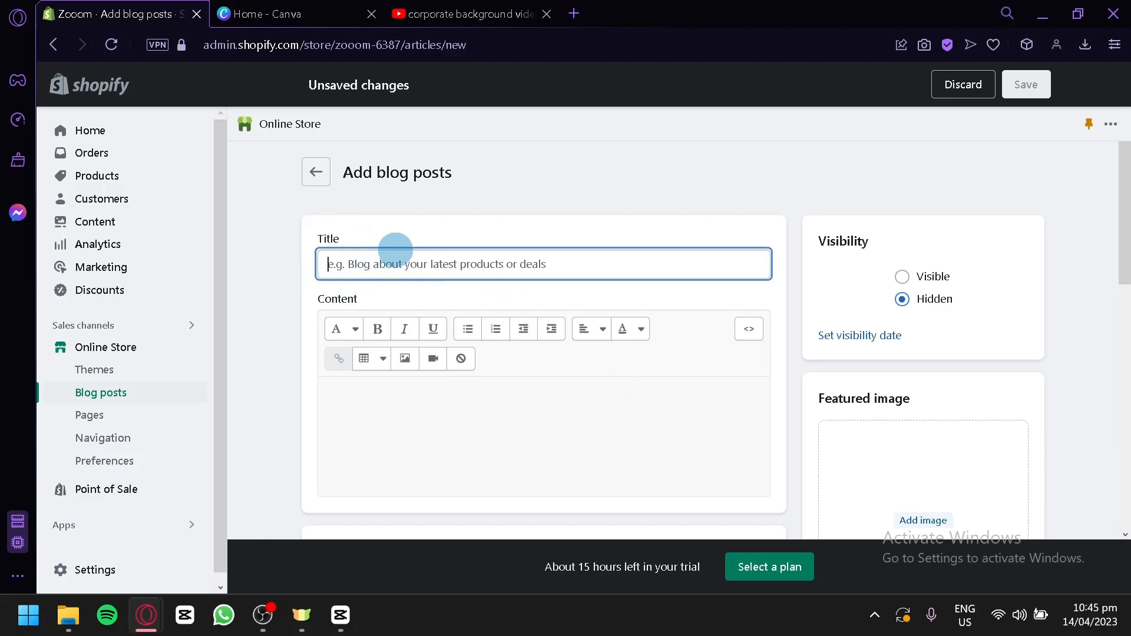
scroll(409, 280, down, 2)
click(409, 280)
scroll(674, 341, up, 2)
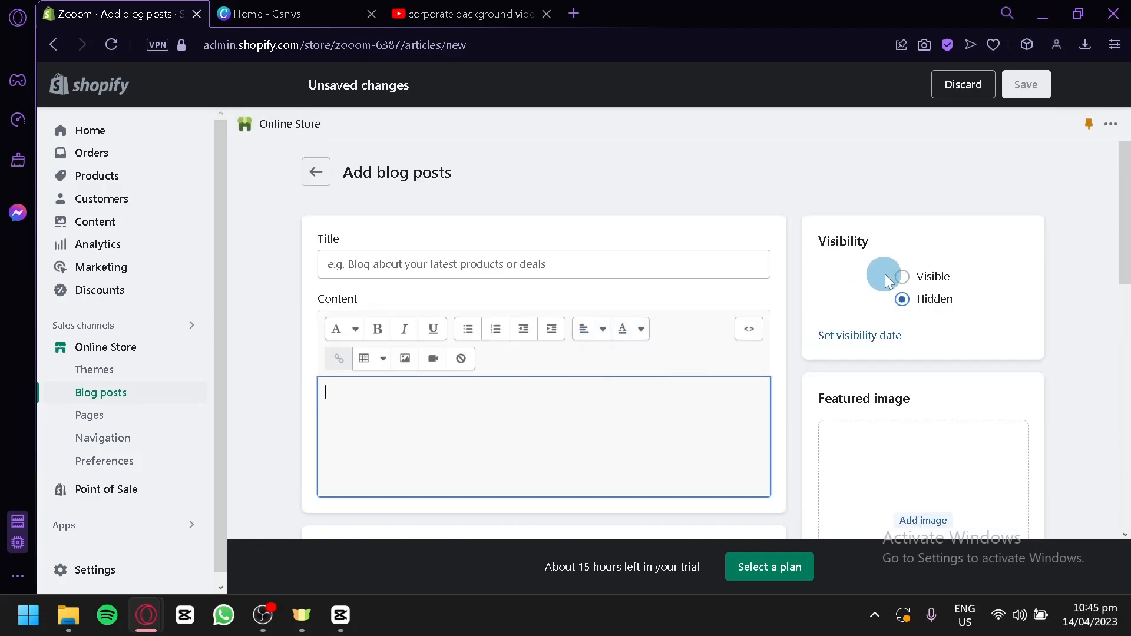
scroll(846, 310, down, 2)
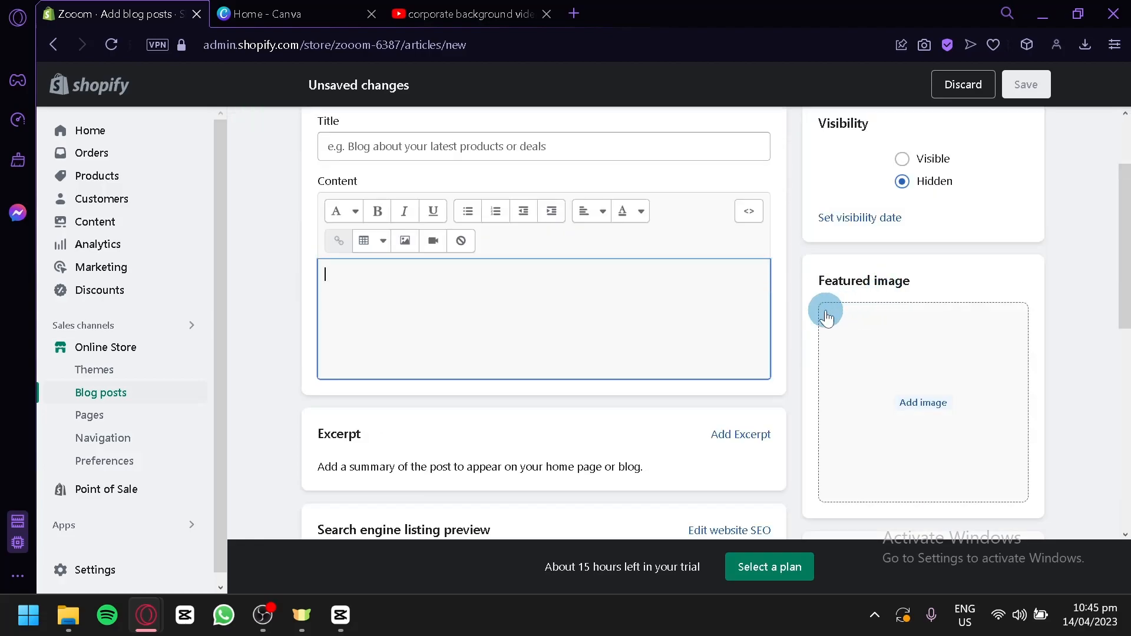
scroll(576, 326, down, 2)
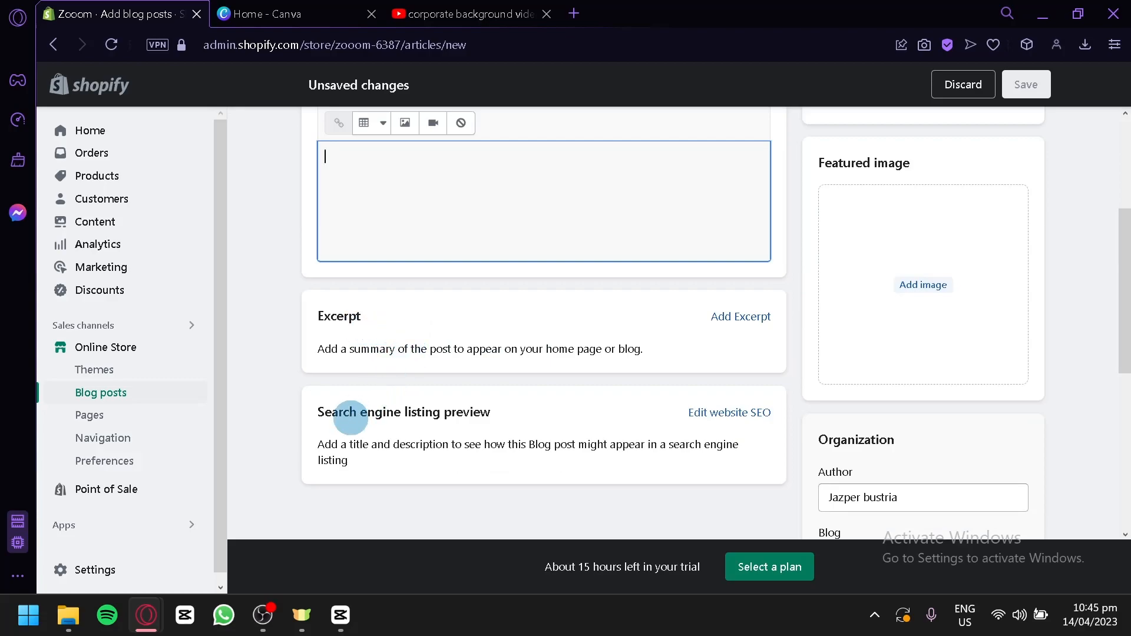
scroll(872, 361, down, 2)
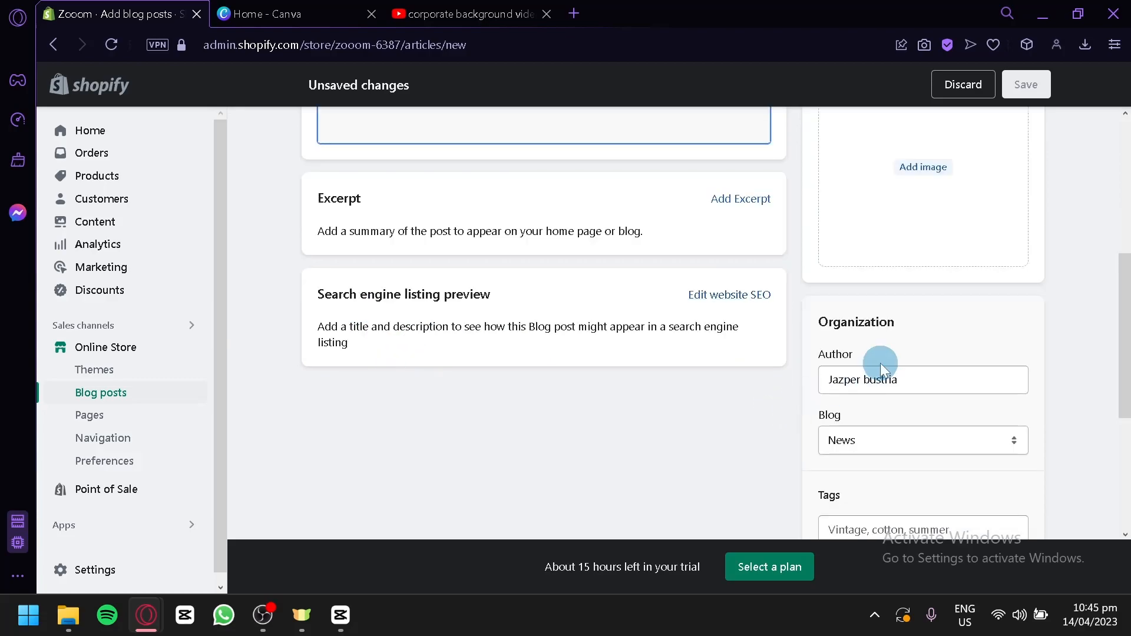
scroll(860, 377, down, 2)
scroll(874, 361, down, 3)
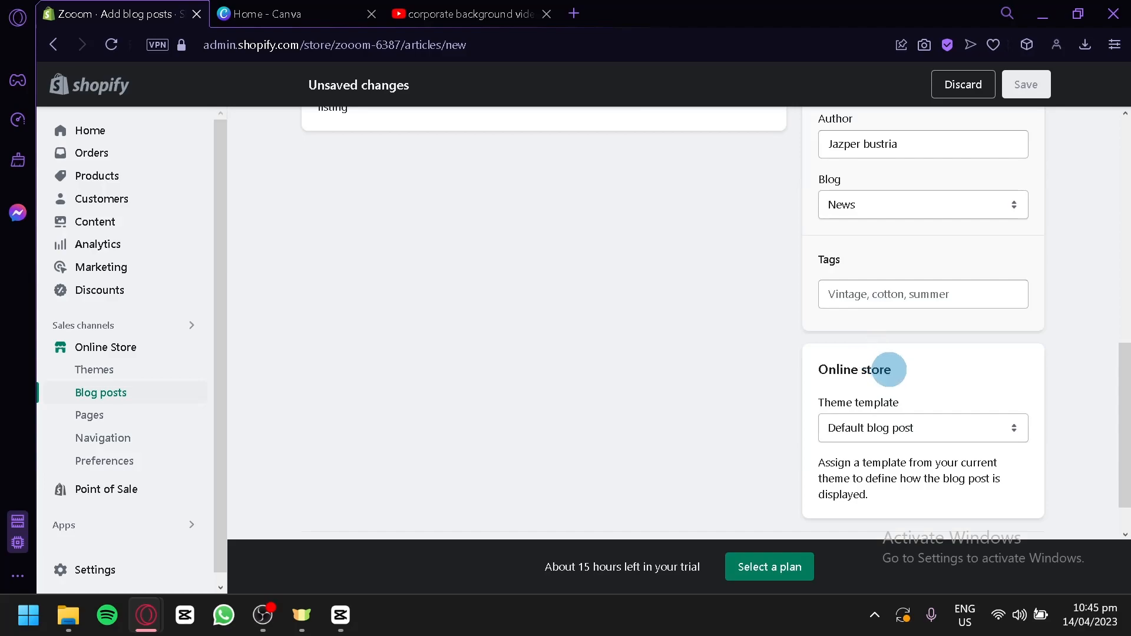
Title the blog post "New Products Available!" and place the cursor in its content area
scroll(889, 369, up, 10)
click(495, 213)
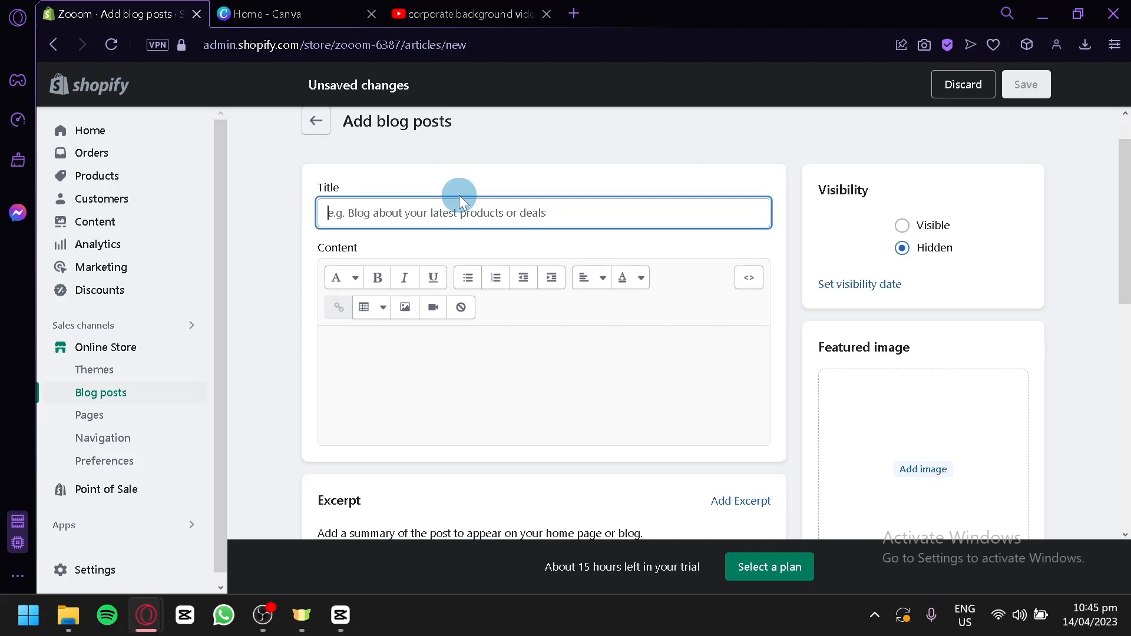
text(New Products Available!)
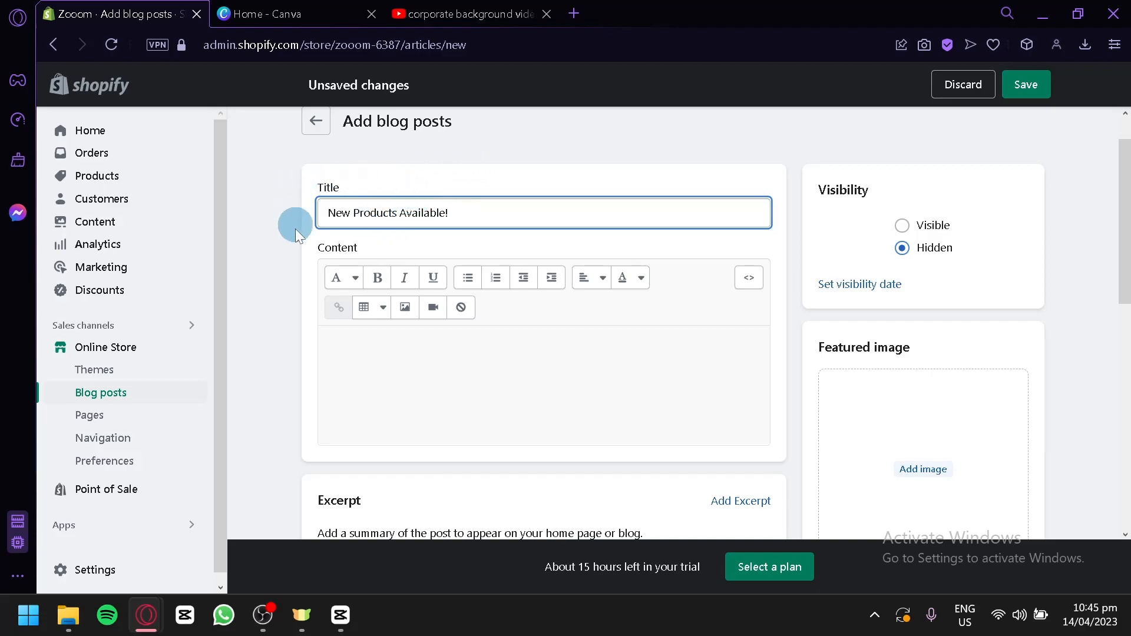
click(424, 358)
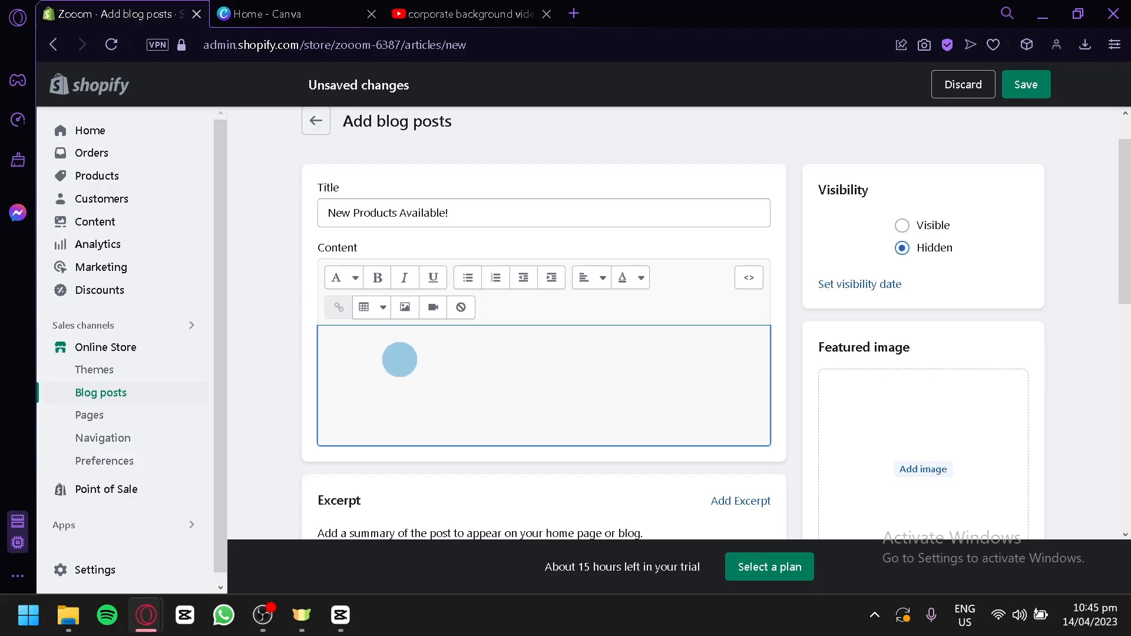
Switch to Canva, search for "banner" and open the Banner (Landscape) templates
click(346, 20)
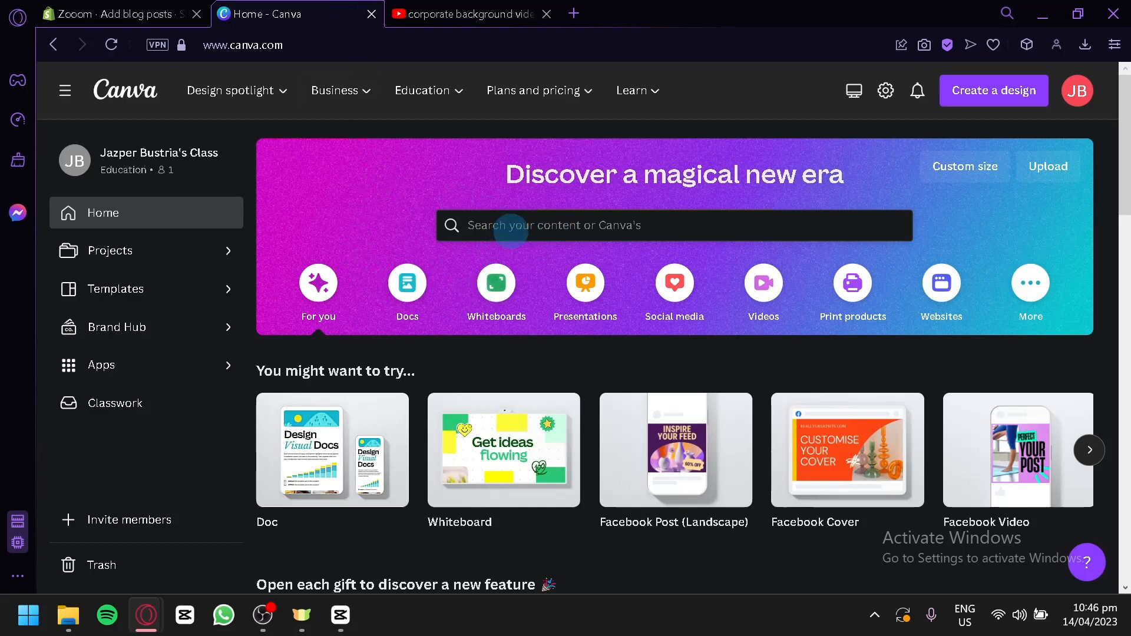
click(511, 230)
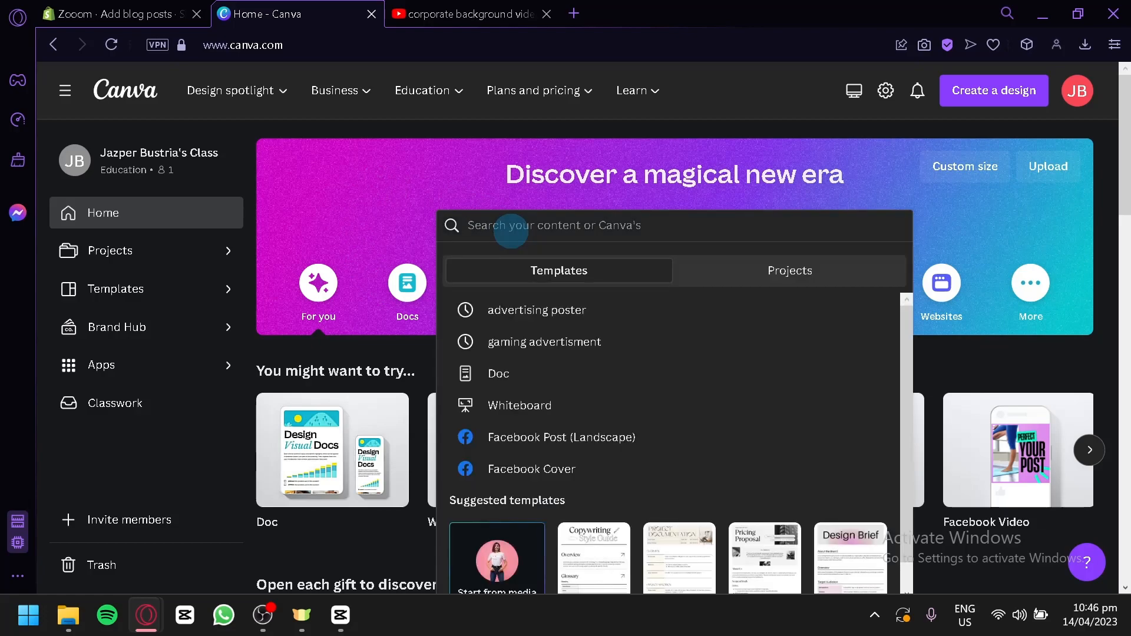
text(banner)
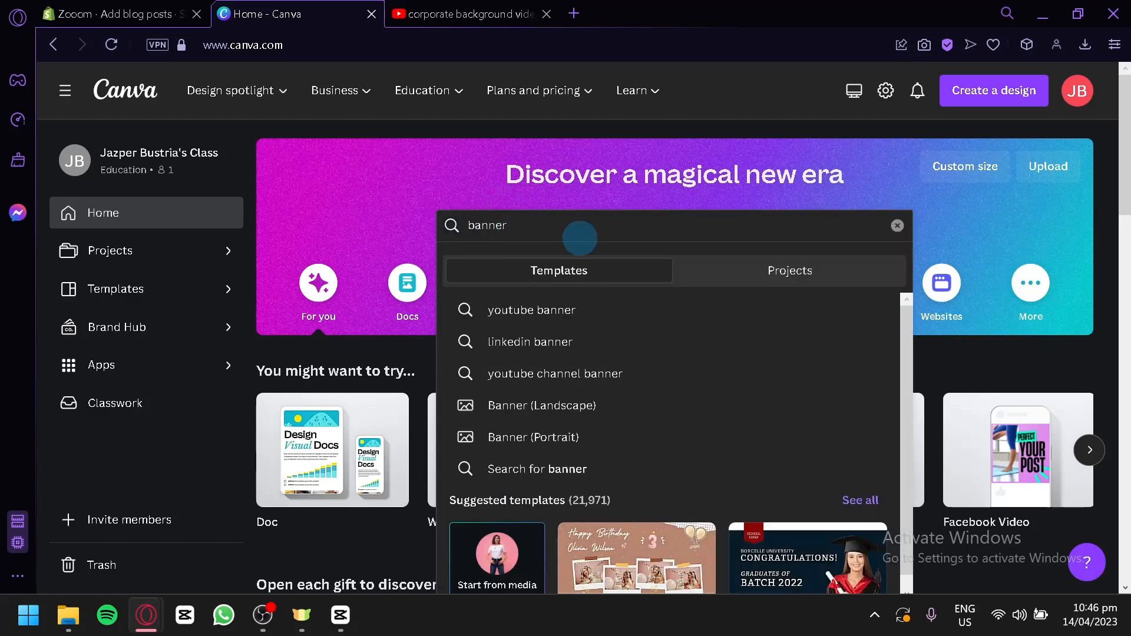
click(599, 412)
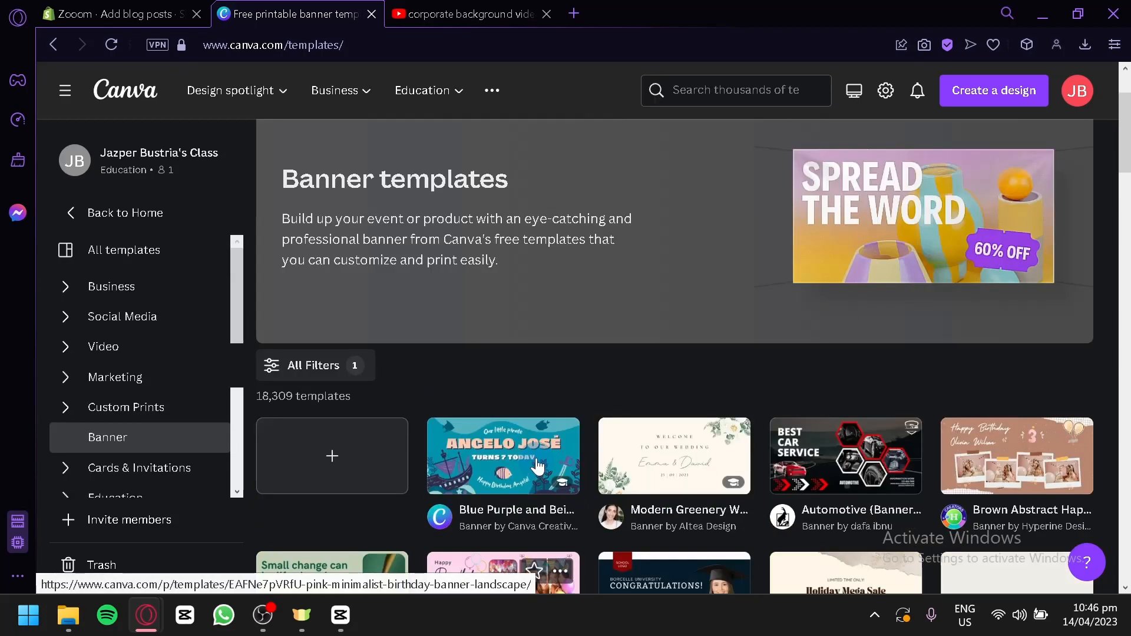
Browse the banner templates and open "Modern Greenery Welcome Wedding Banner" for customizing
scroll(536, 374, down, 2)
scroll(651, 241, down, 2)
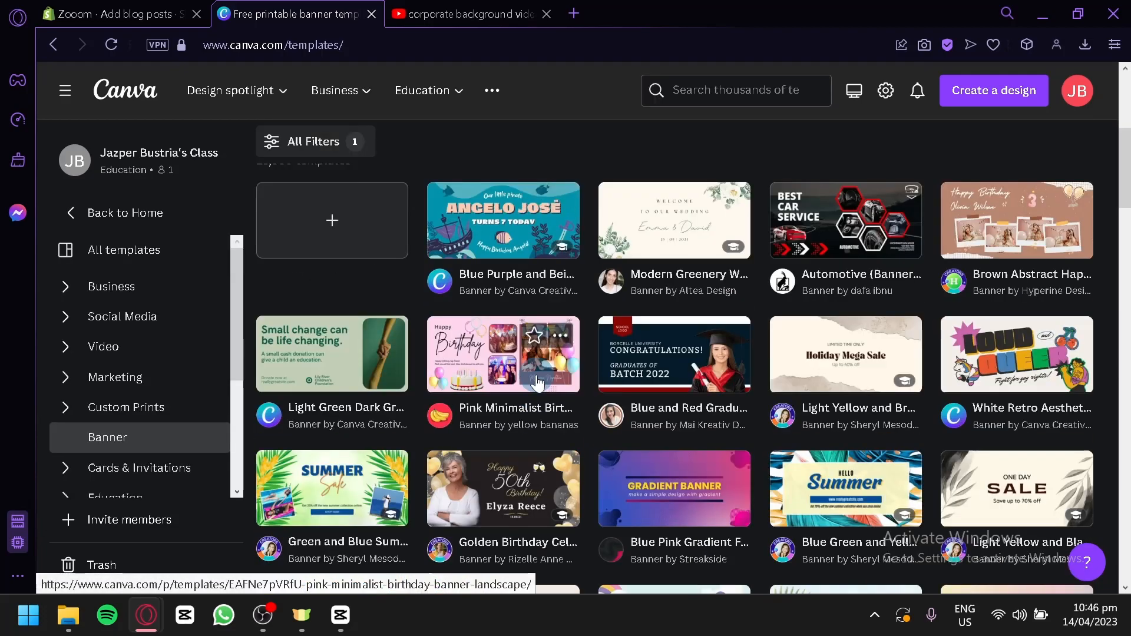
scroll(589, 277, down, 4)
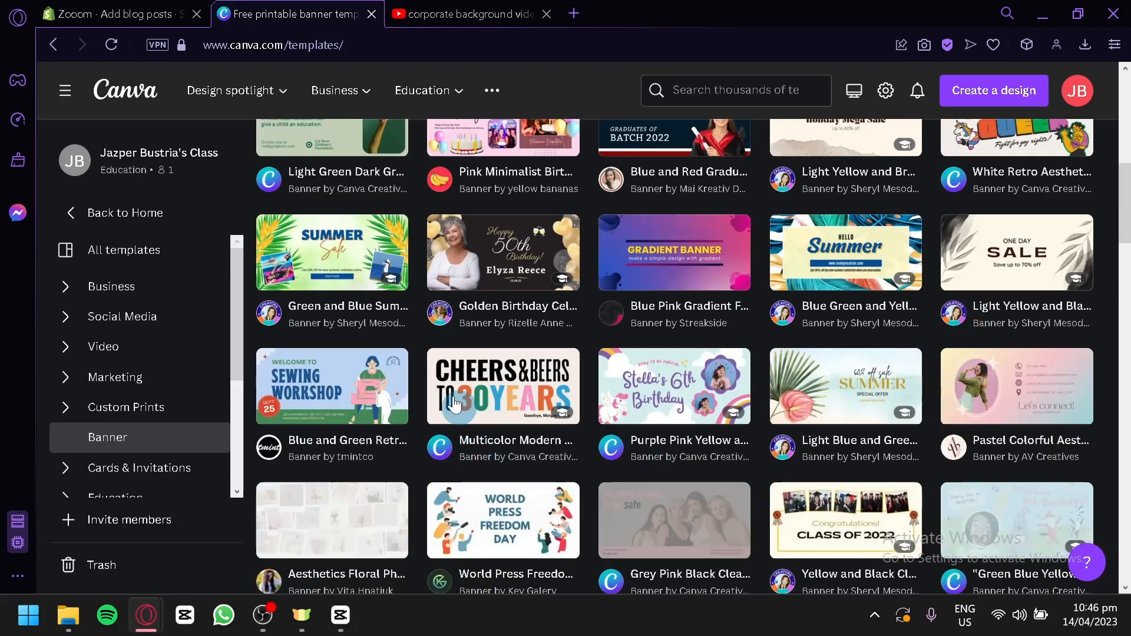
scroll(551, 306, down, 2)
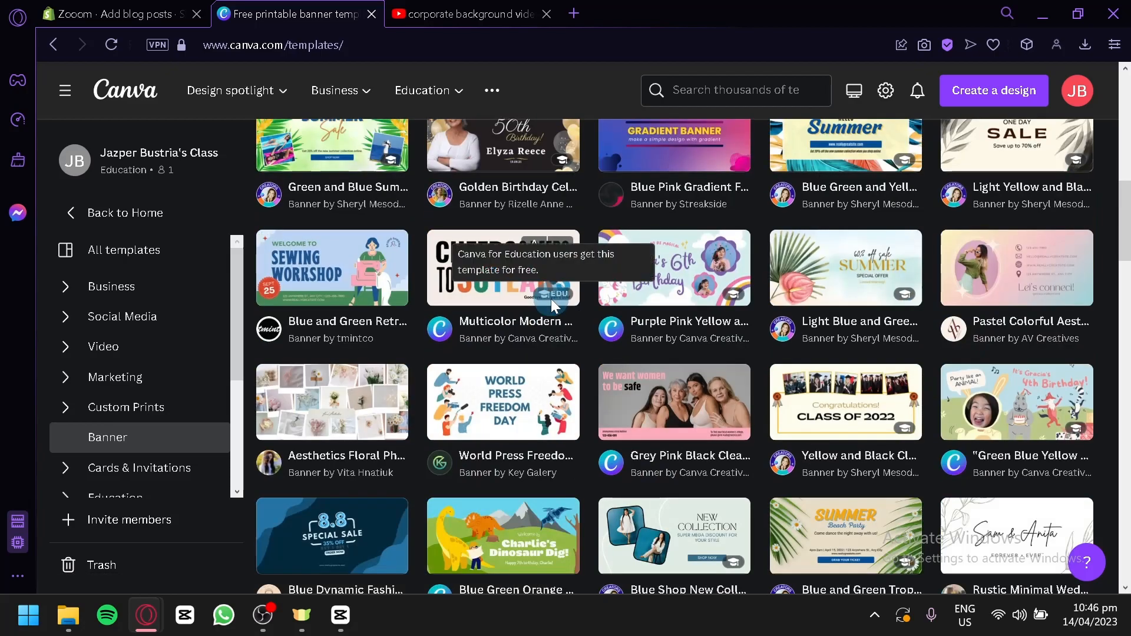
scroll(552, 303, up, 10)
scroll(551, 298, down, 2)
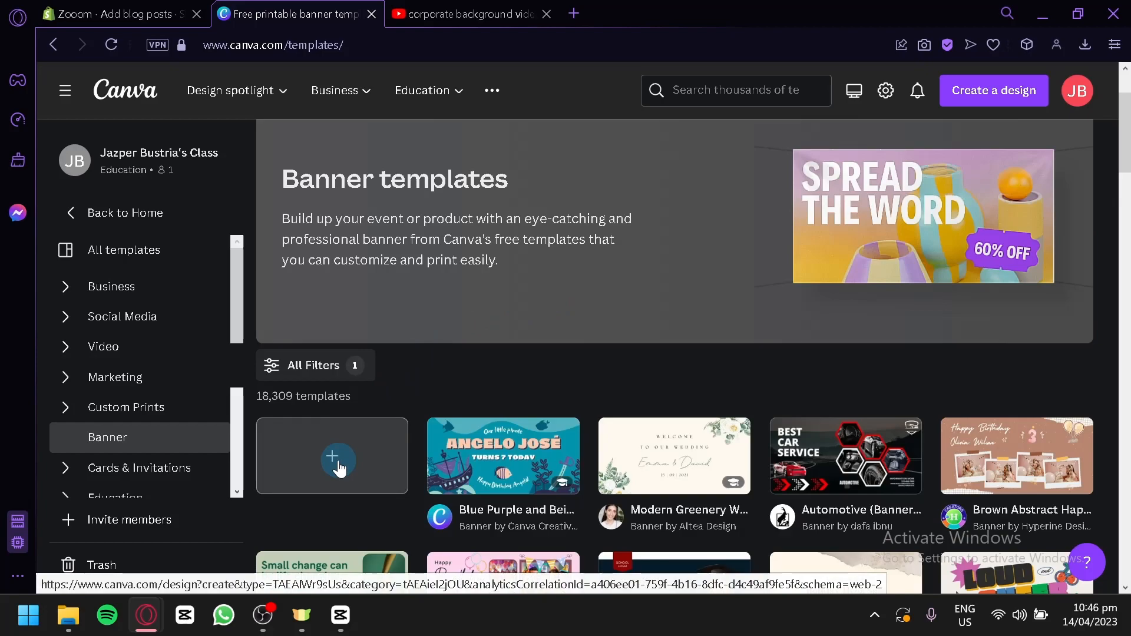
click(684, 472)
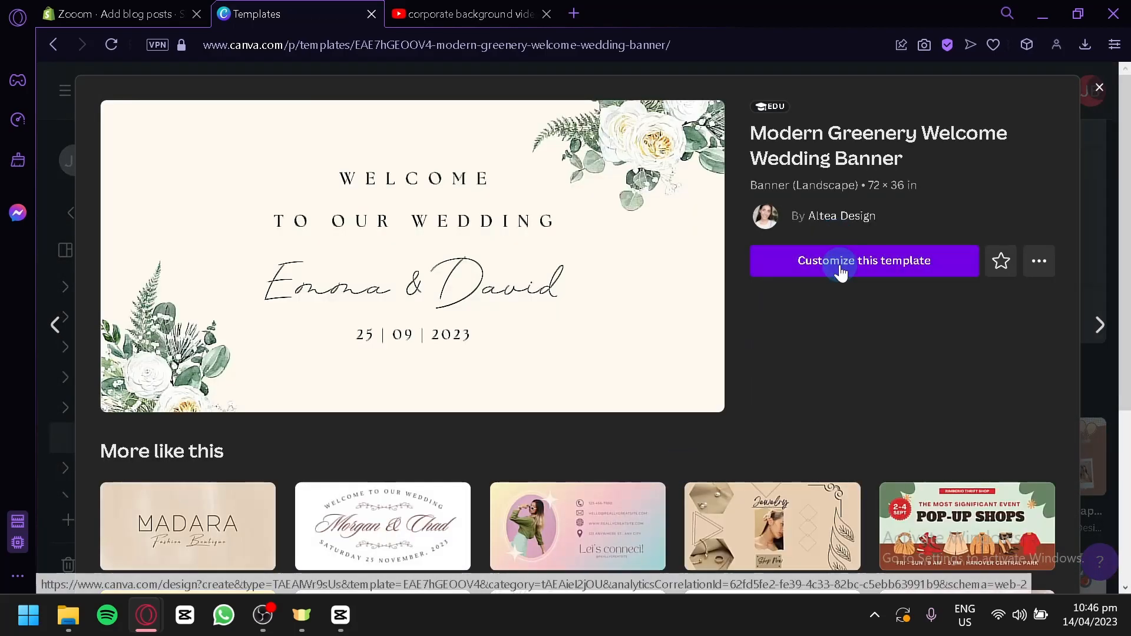
click(841, 271)
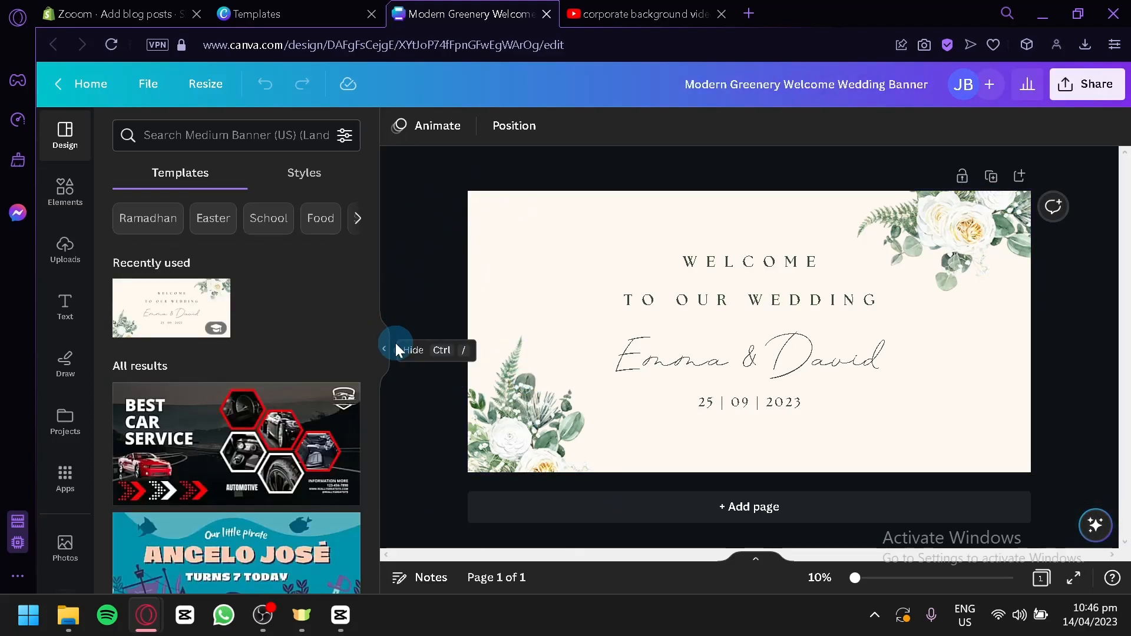
Select both text blocks on the banner, shrink them to a text size of 82.5 and move them up
click(701, 292)
shift+click(729, 353)
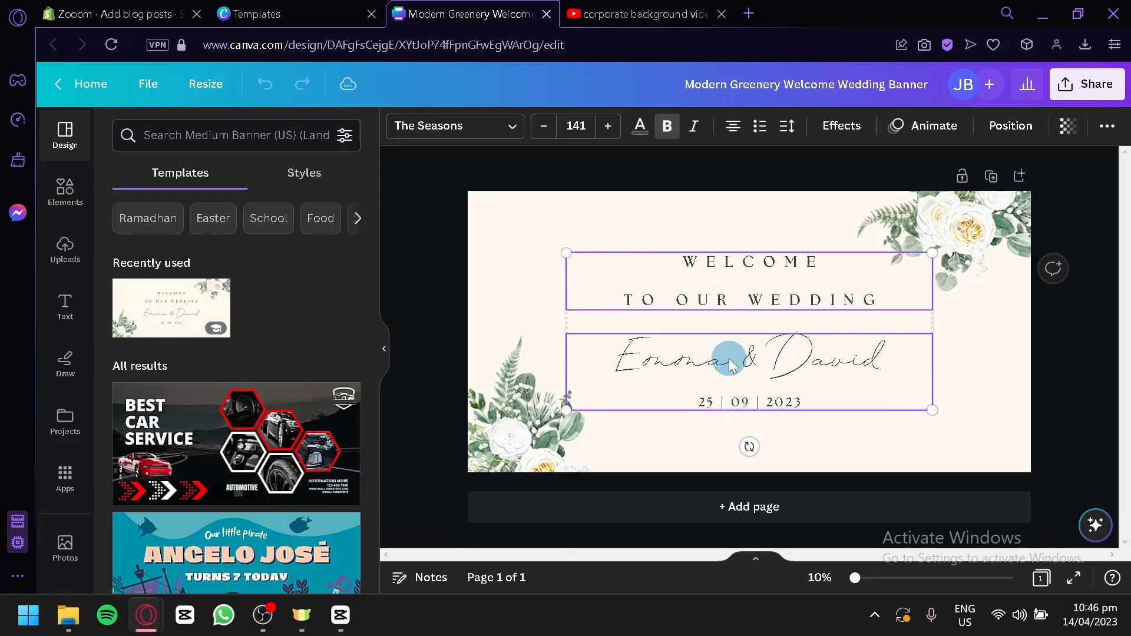
drag(565, 424, 718, 344)
drag(798, 309, 728, 274)
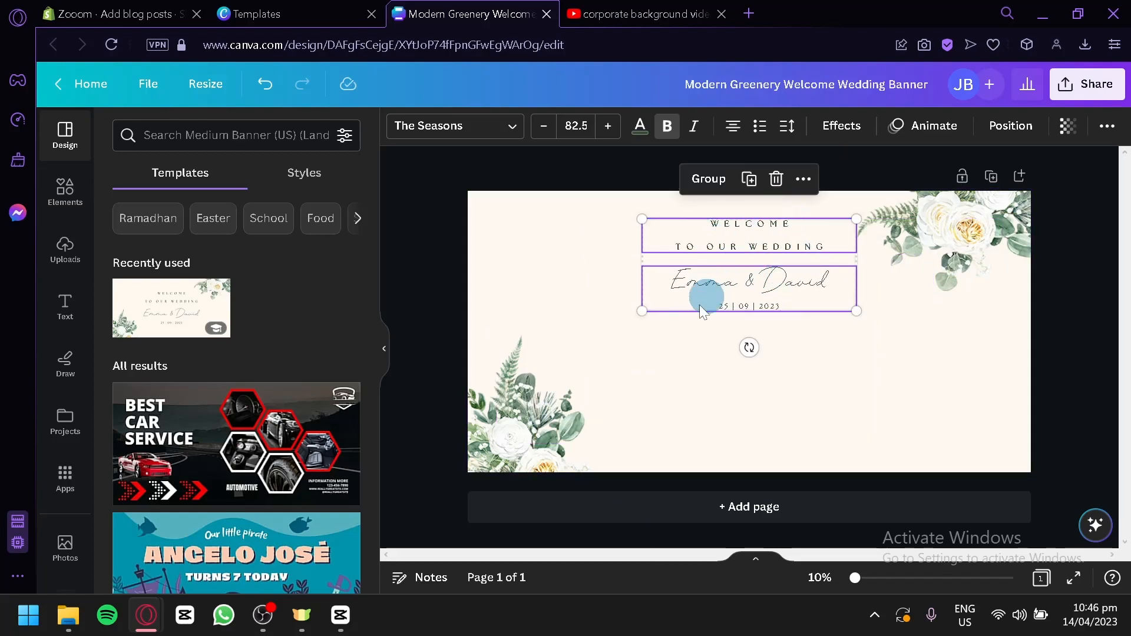
Move both flower bouquets toward the banner's centre and lower the text blocks so they sit between the bouquets
drag(526, 423, 683, 420)
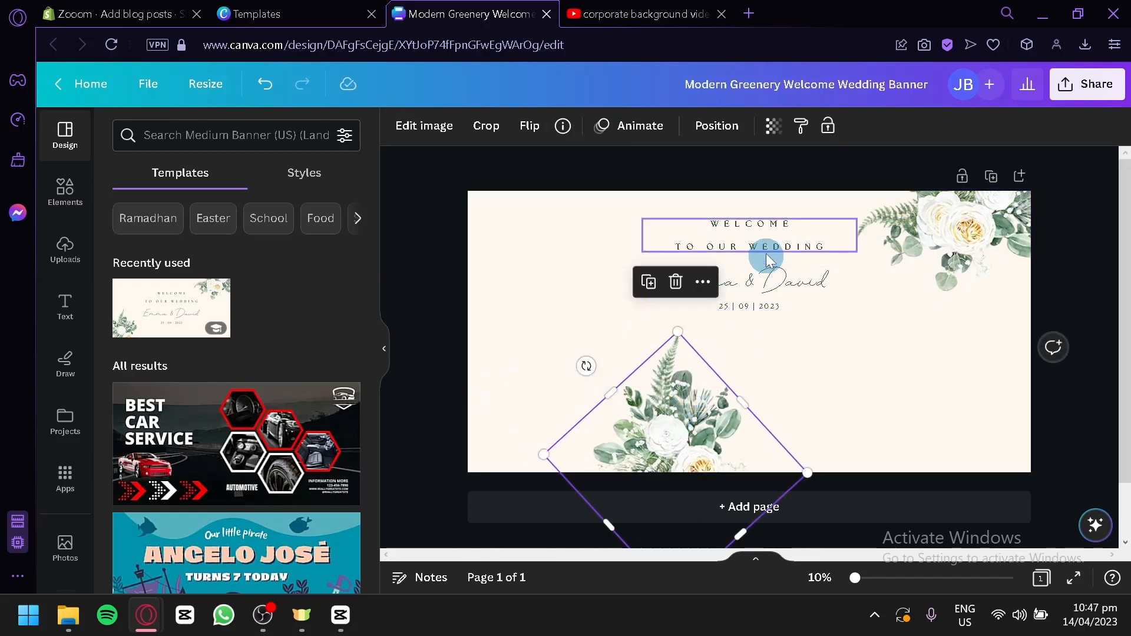
click(762, 250)
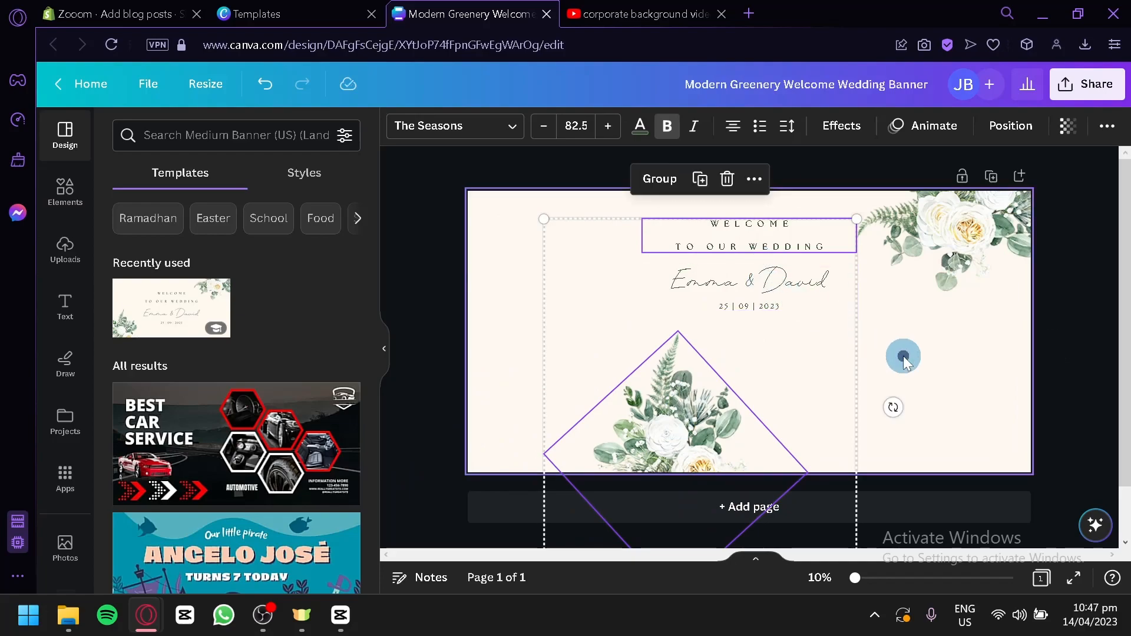
click(902, 354)
click(757, 258)
drag(781, 301, 785, 356)
drag(975, 283, 831, 228)
click(964, 374)
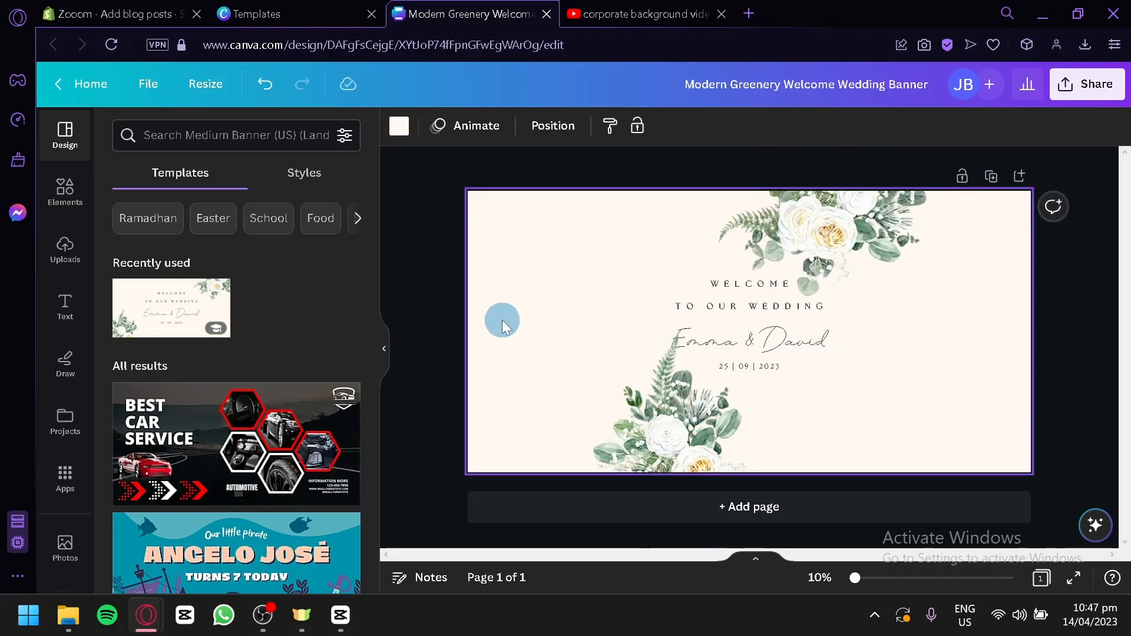
Add the uploaded photo of the woman in the white T-shirt to the banner
click(65, 250)
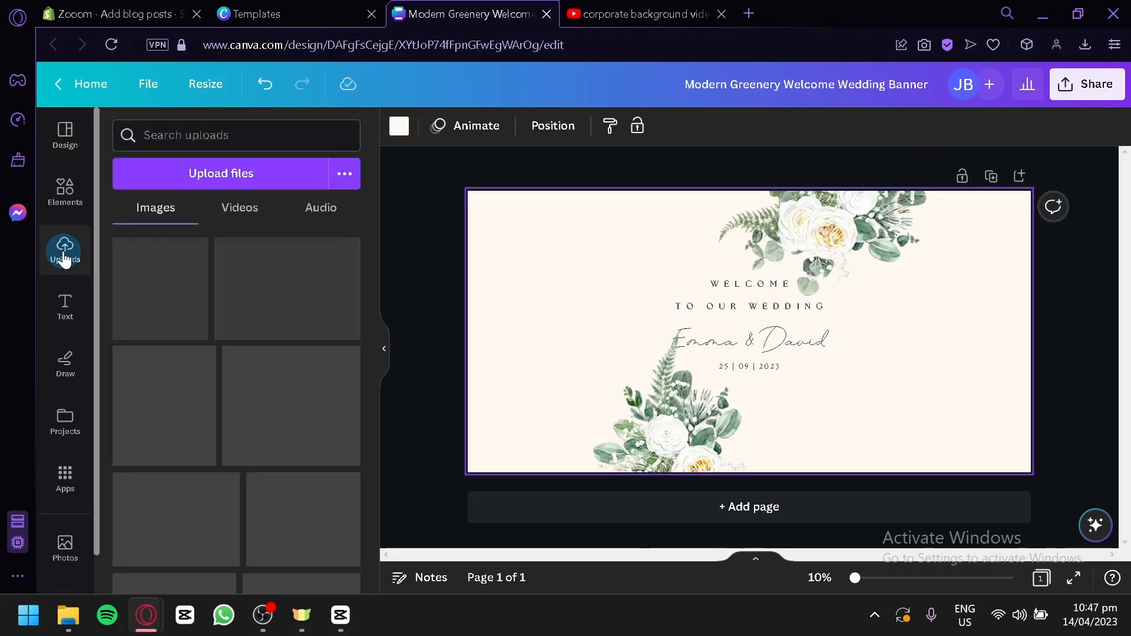
scroll(284, 304, down, 2)
scroll(284, 303, up, 2)
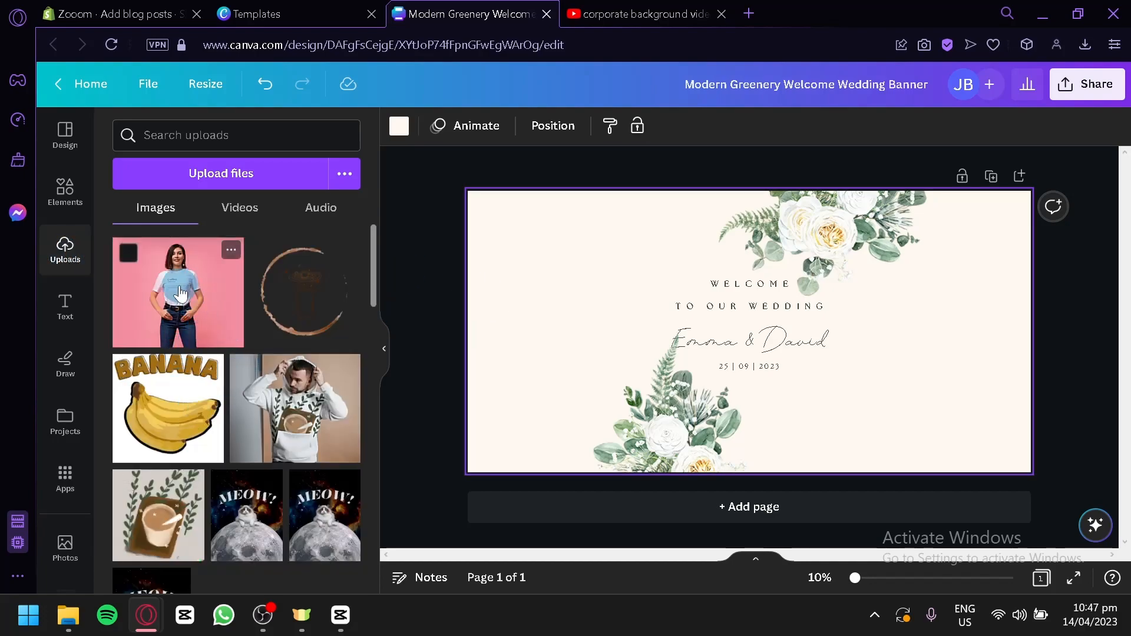
click(171, 330)
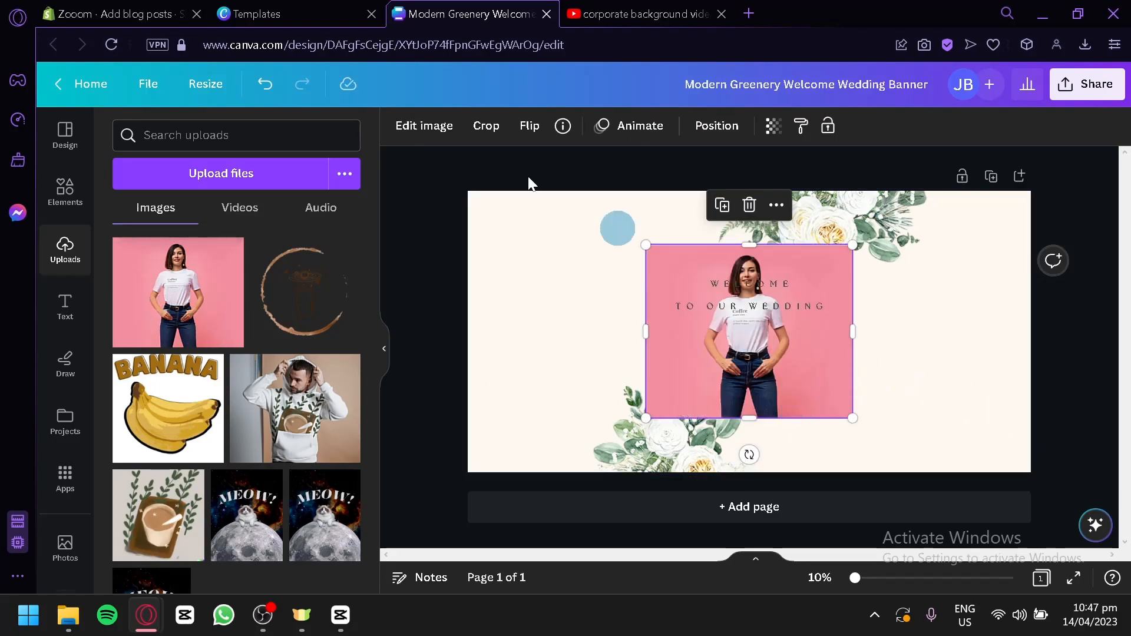
Remove the background from the woman's photo and move it to the right side of the banner
click(454, 128)
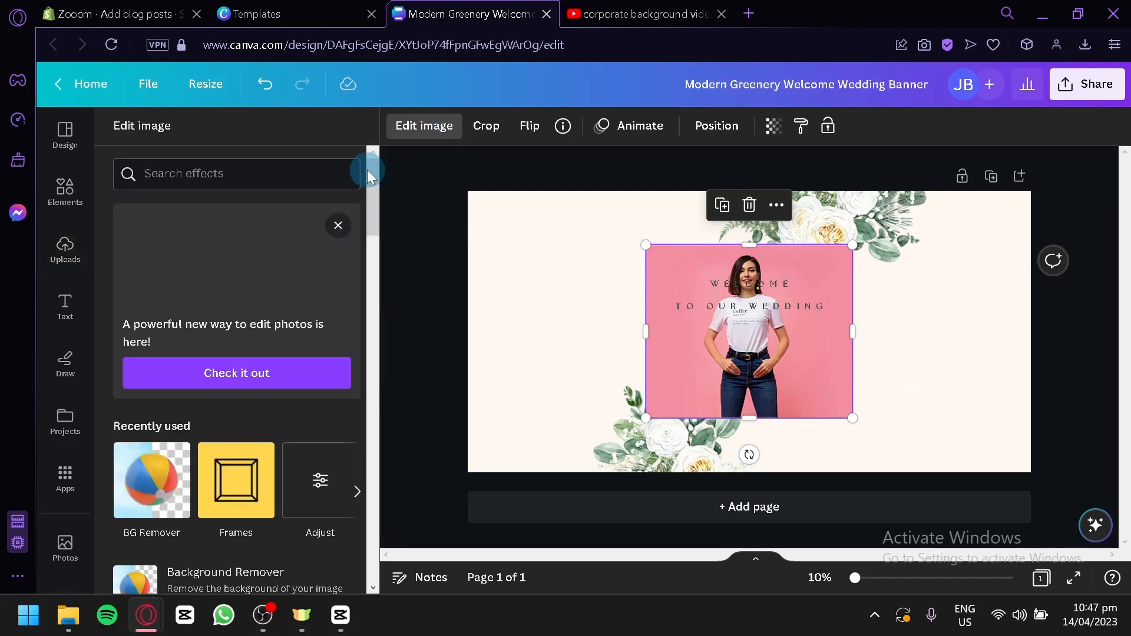
click(176, 464)
click(175, 467)
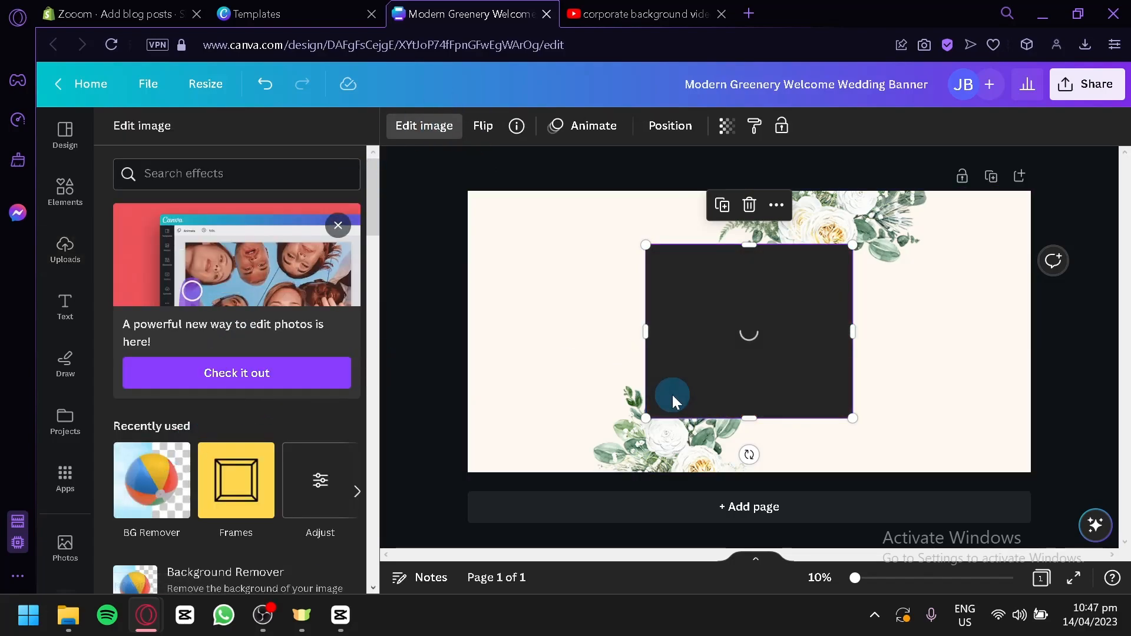
drag(673, 395, 822, 438)
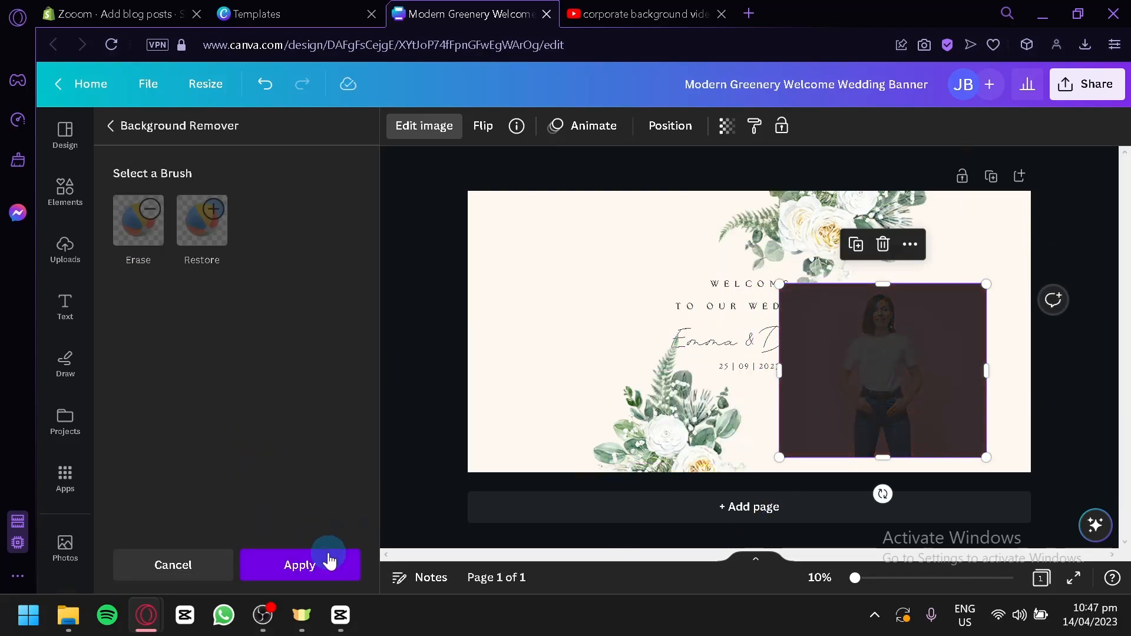
click(328, 561)
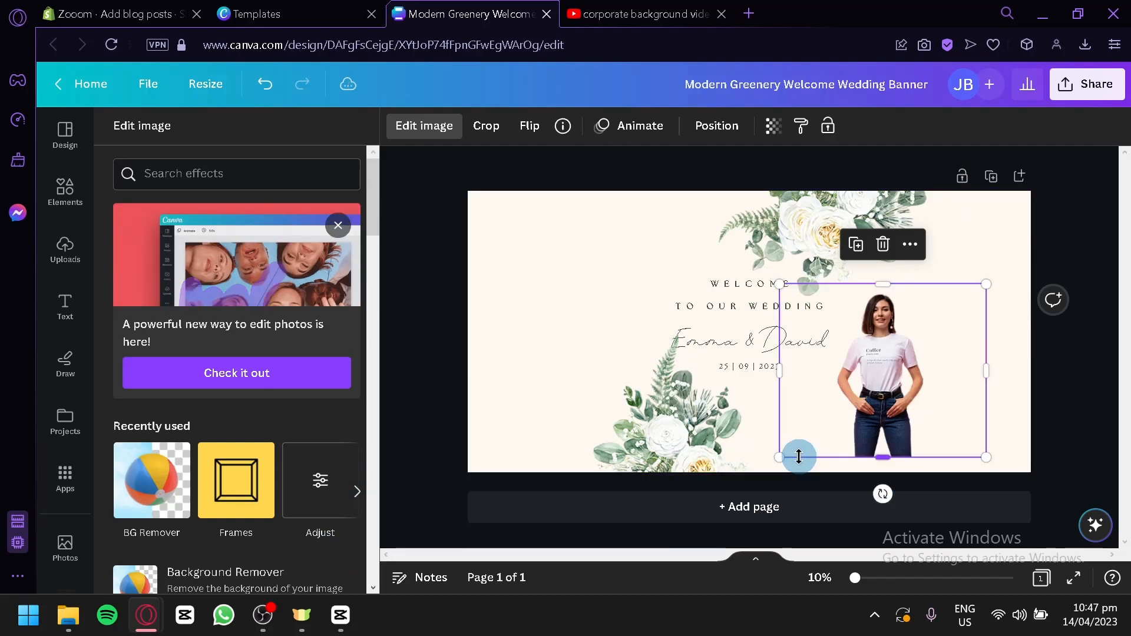
Enlarge the woman's cutout and position it against the banner's lower right edge
drag(794, 460, 976, 379)
drag(731, 233, 676, 186)
drag(1021, 366, 1034, 376)
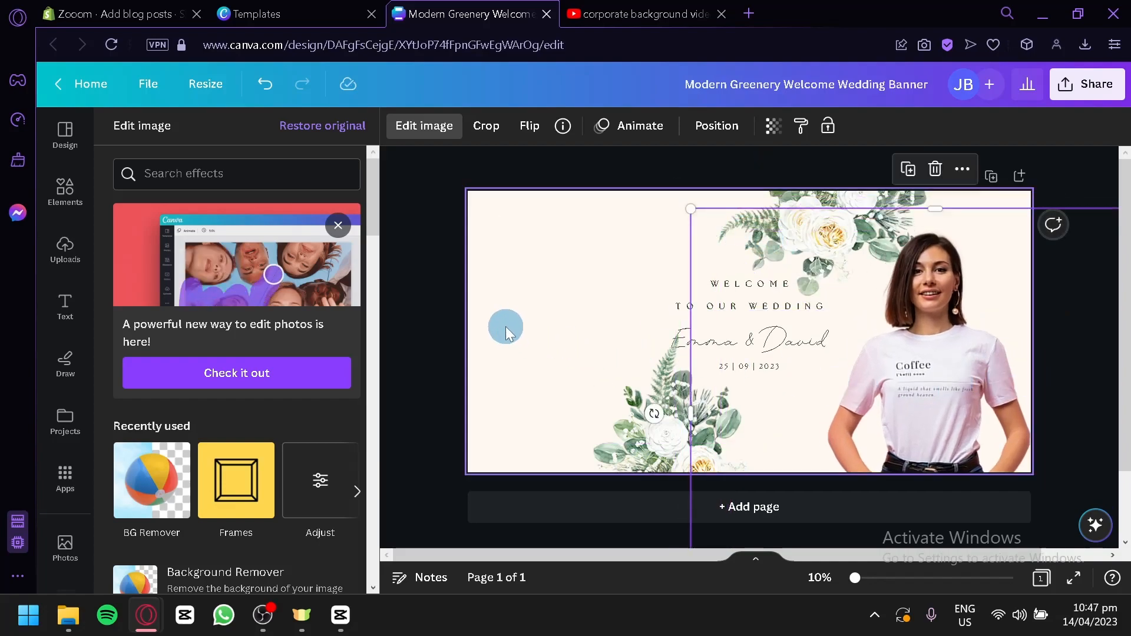
click(440, 297)
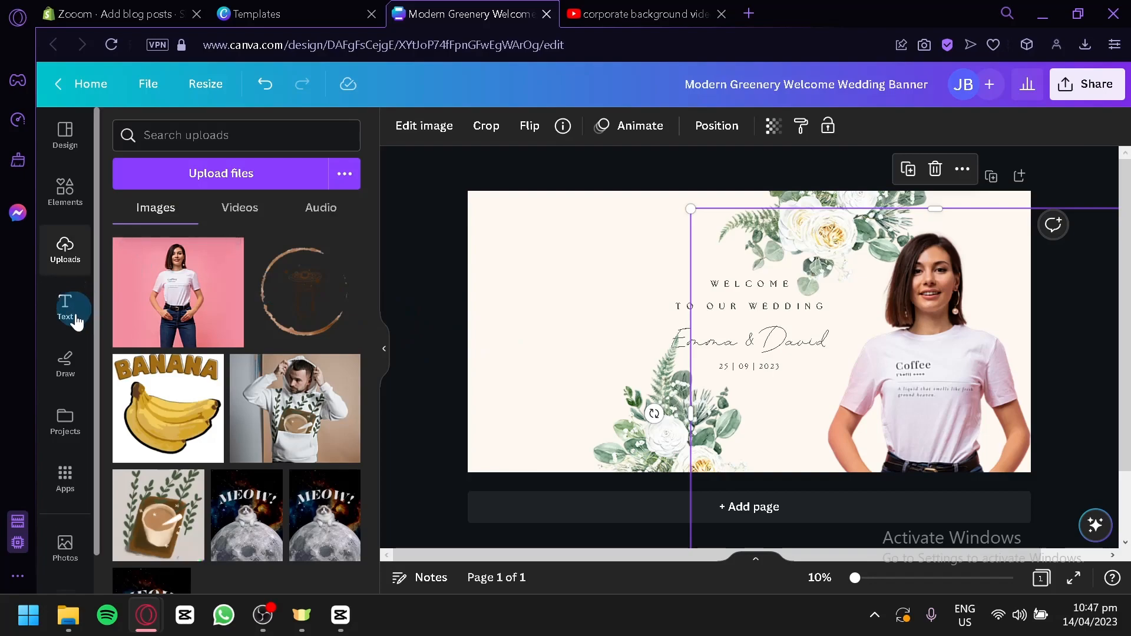
Add the uploaded hoodie photo at the banner's lower left, enlarge it and remove its background
click(264, 409)
drag(677, 391, 487, 472)
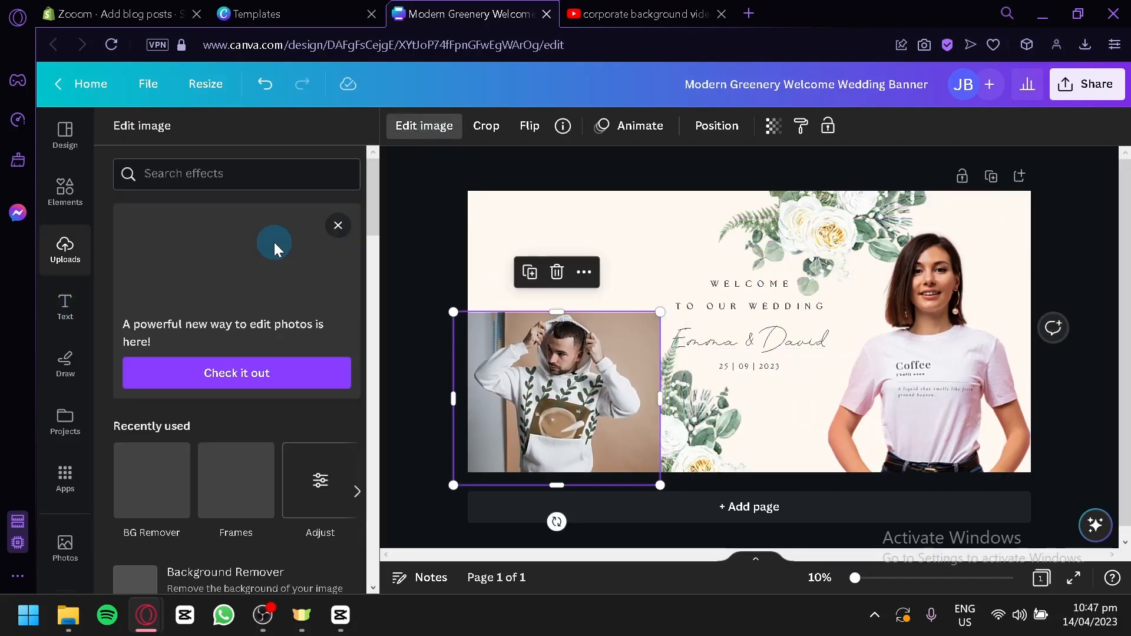
click(172, 486)
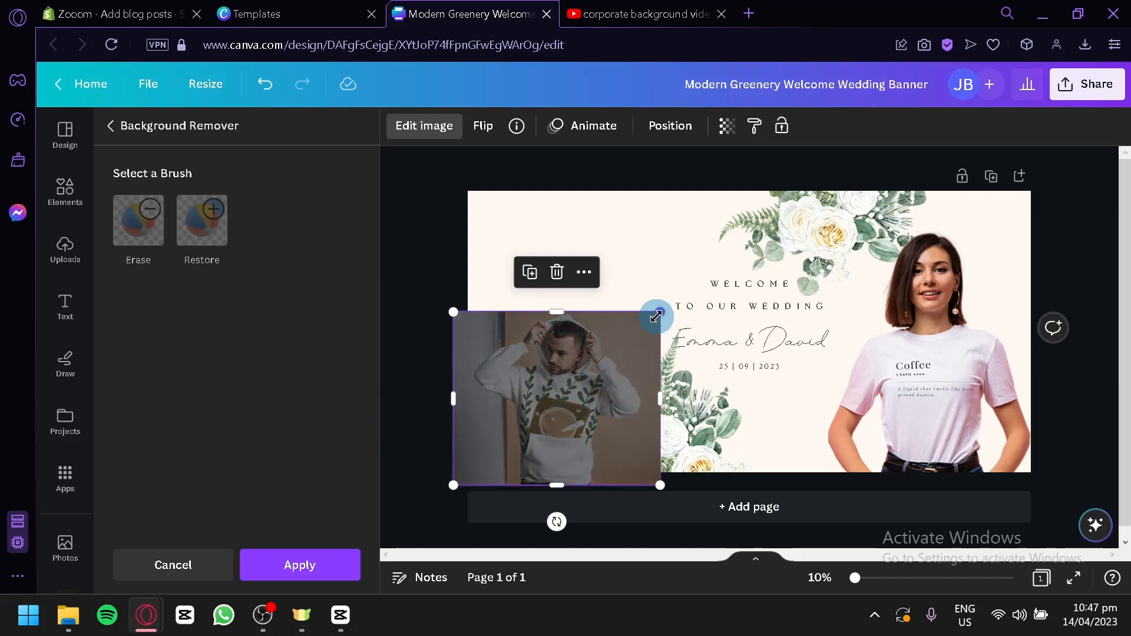
drag(655, 316, 729, 248)
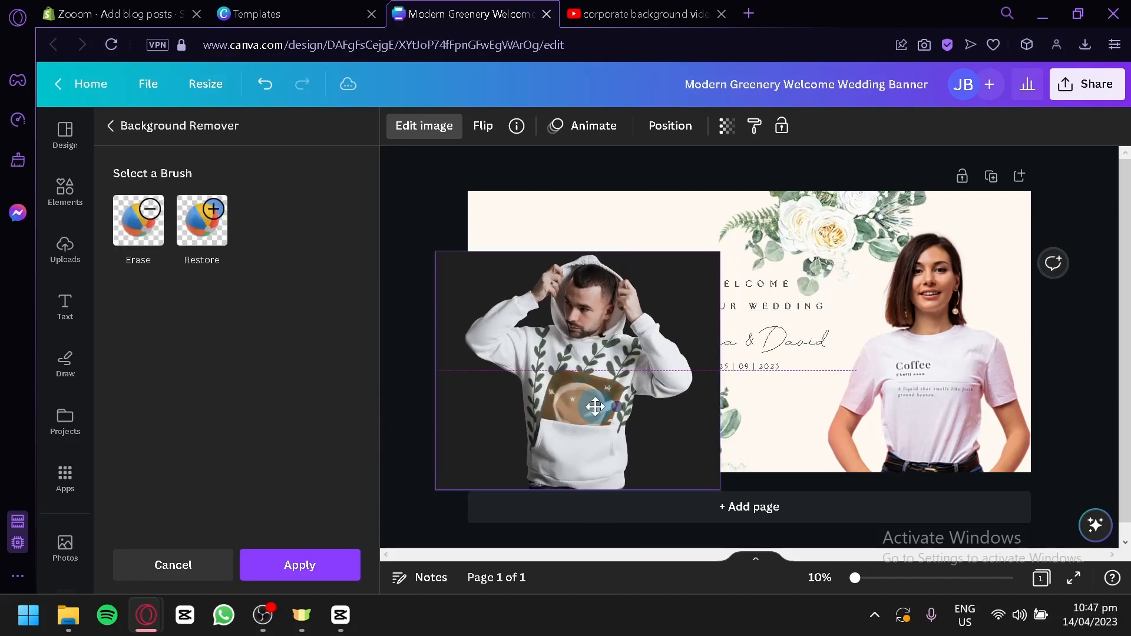
click(342, 565)
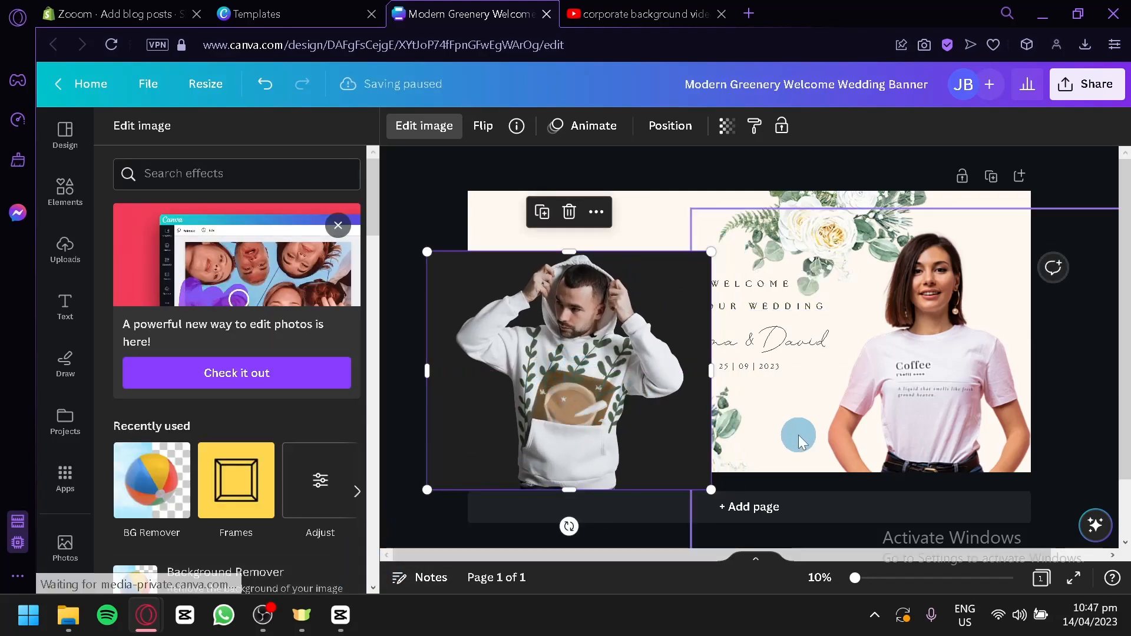
Rotate the hoodie cutout by 180° and move it so it hangs from the banner's upper left edge
drag(541, 423, 516, 423)
drag(542, 523, 544, 220)
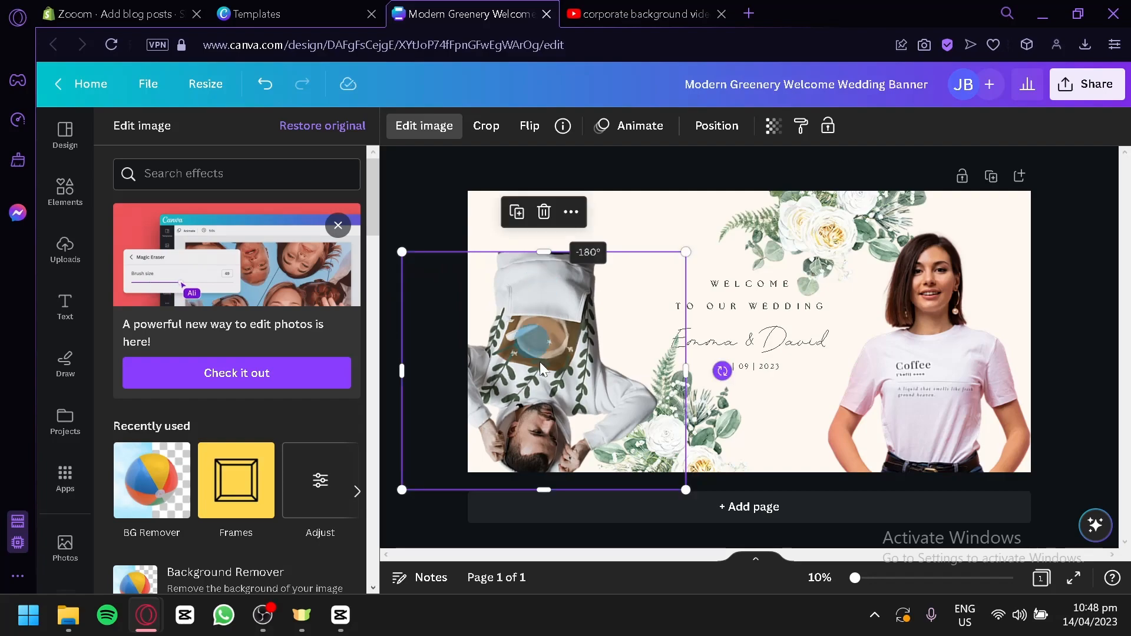
drag(552, 390, 599, 243)
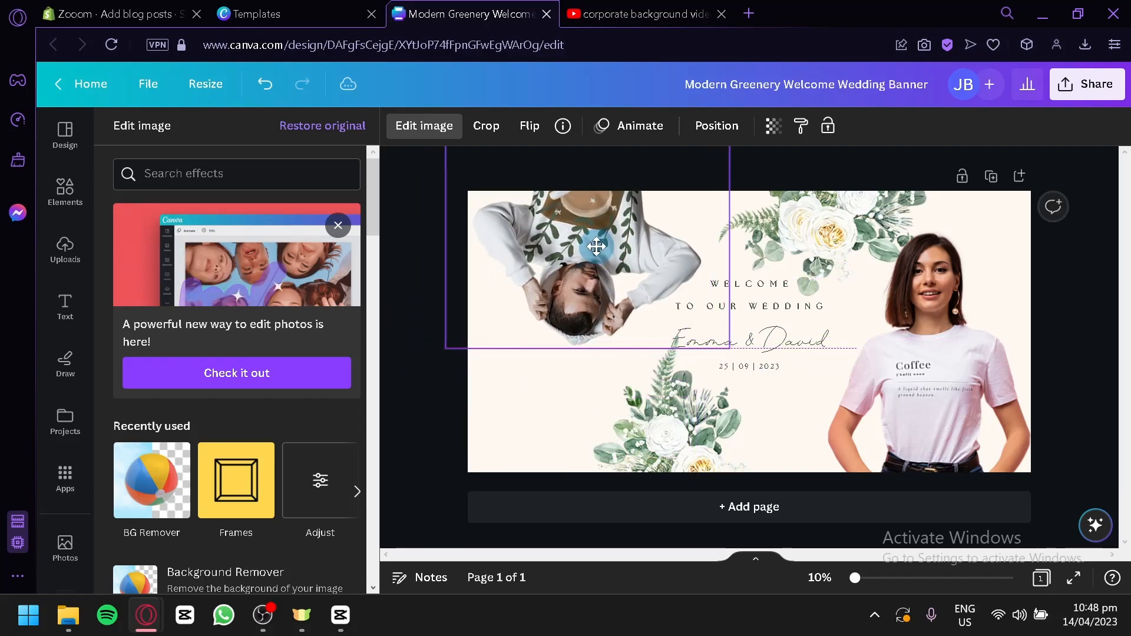
Spread the two flower bouquets apart and fine-tune the positions of the woman and hoodie cutouts around the text
drag(972, 418, 993, 439)
click(533, 424)
click(816, 228)
click(716, 430)
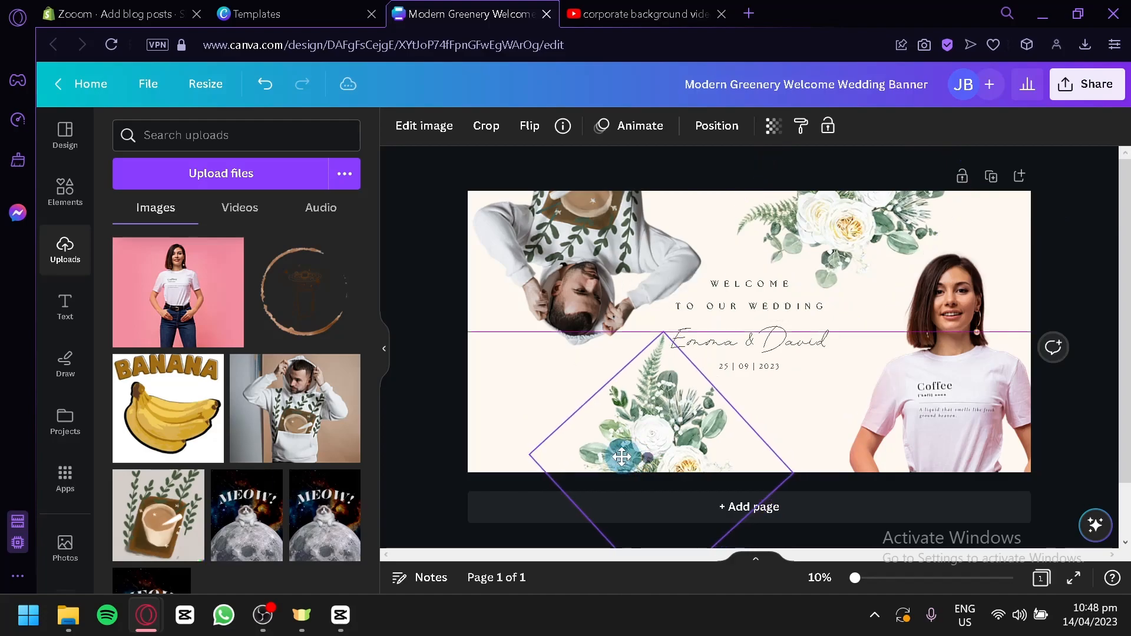
drag(915, 415, 888, 425)
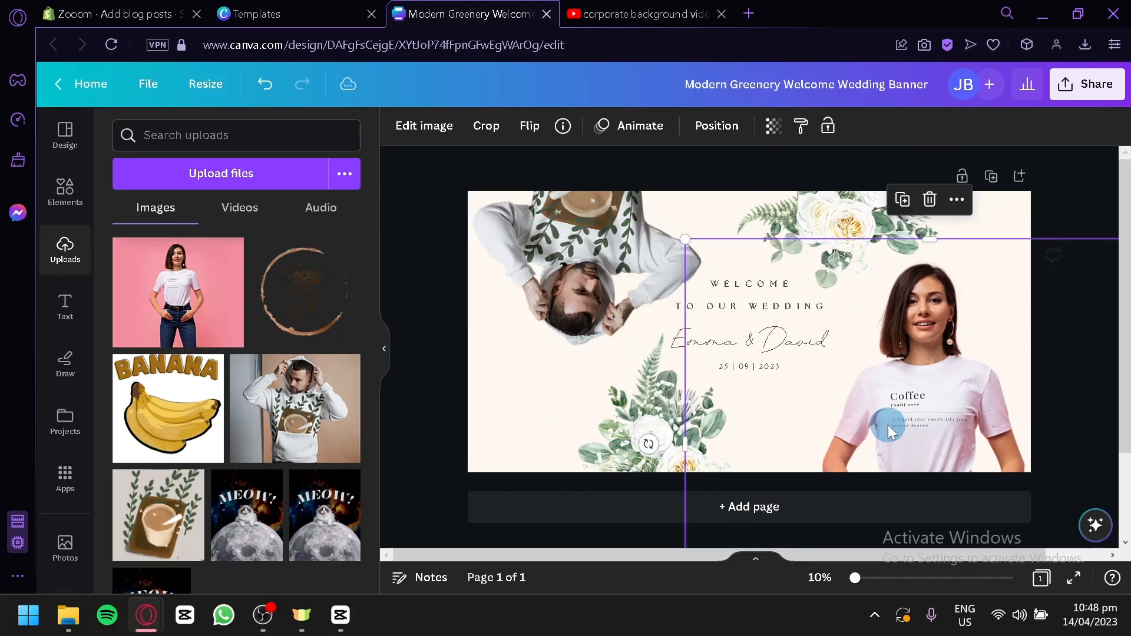
drag(583, 259, 567, 289)
drag(921, 383, 913, 383)
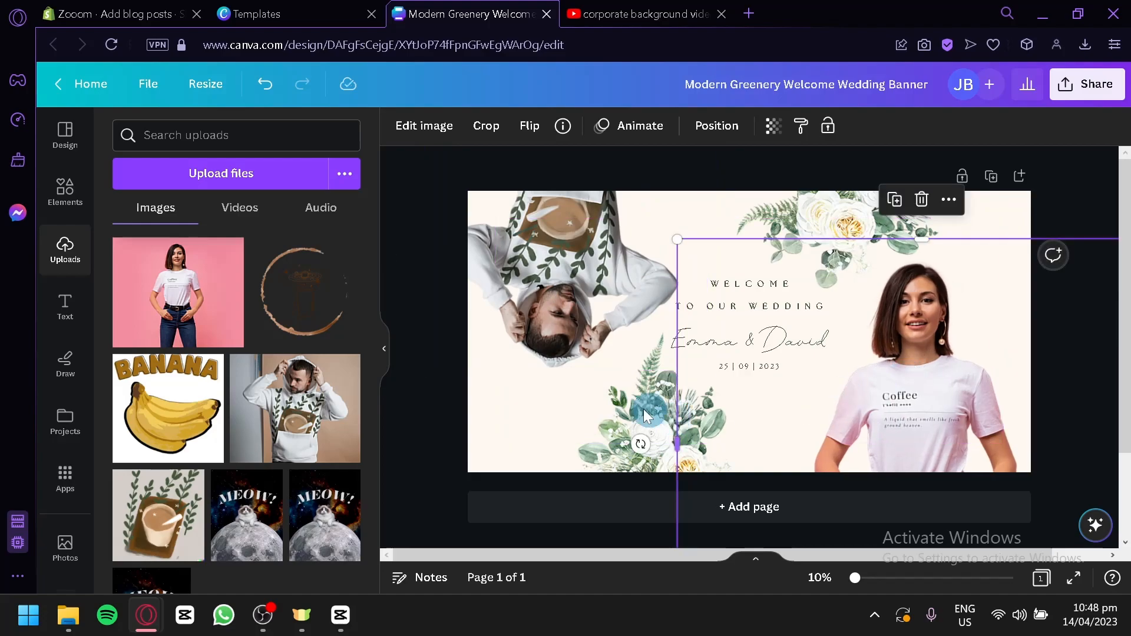
Add the uploaded round coffee logo, shrink it and place it in the banner's lower left corner
click(526, 408)
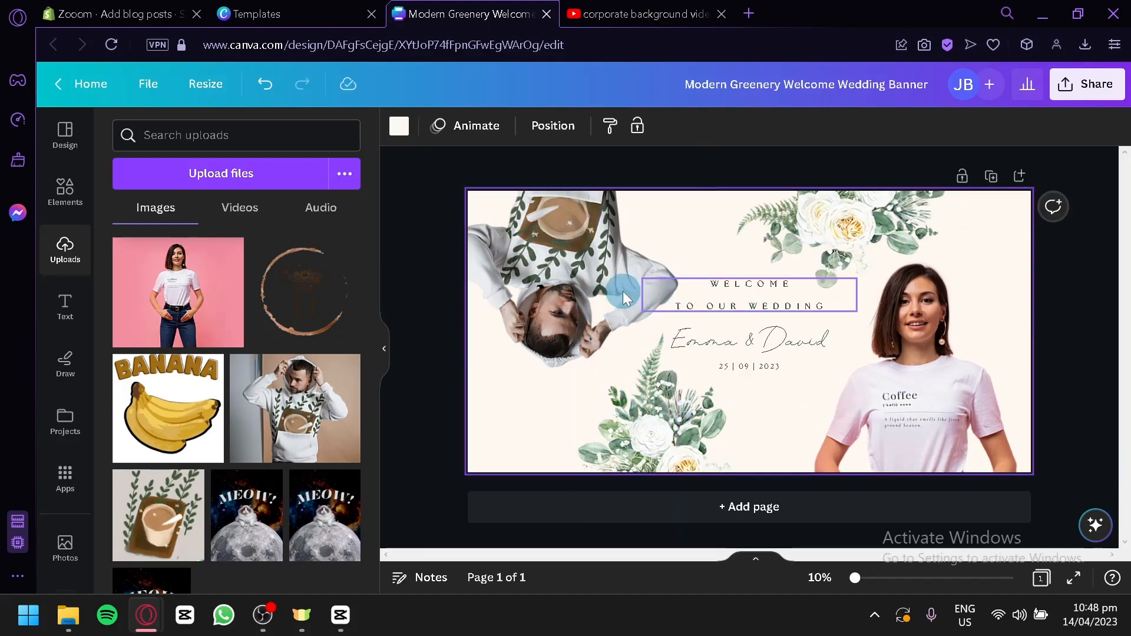
click(290, 292)
drag(845, 439, 722, 305)
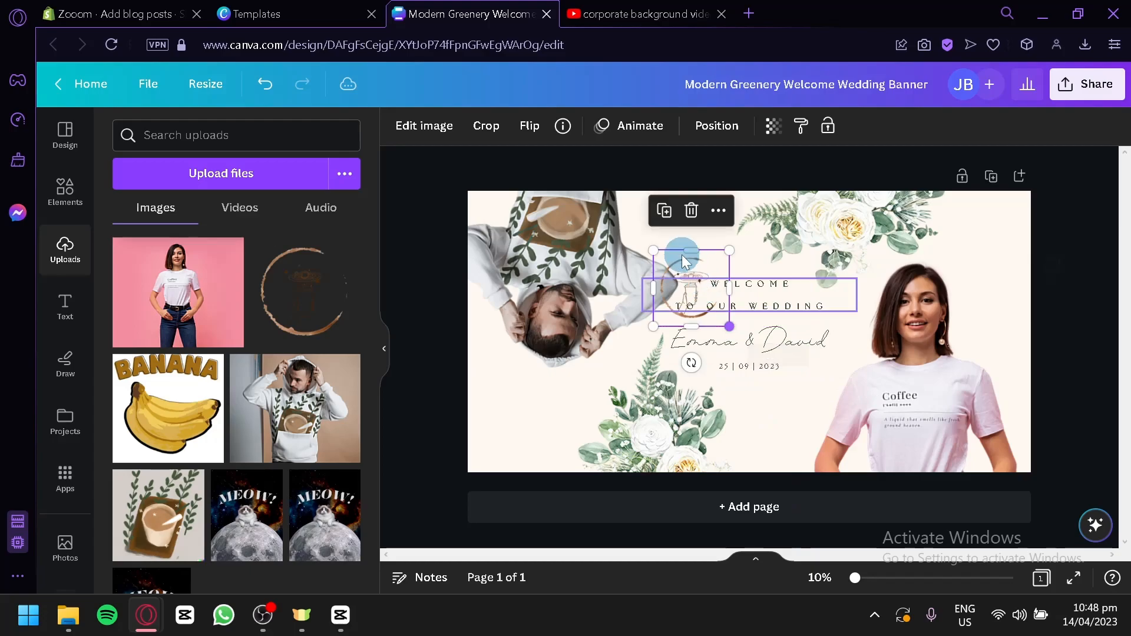
drag(692, 252, 509, 409)
click(438, 370)
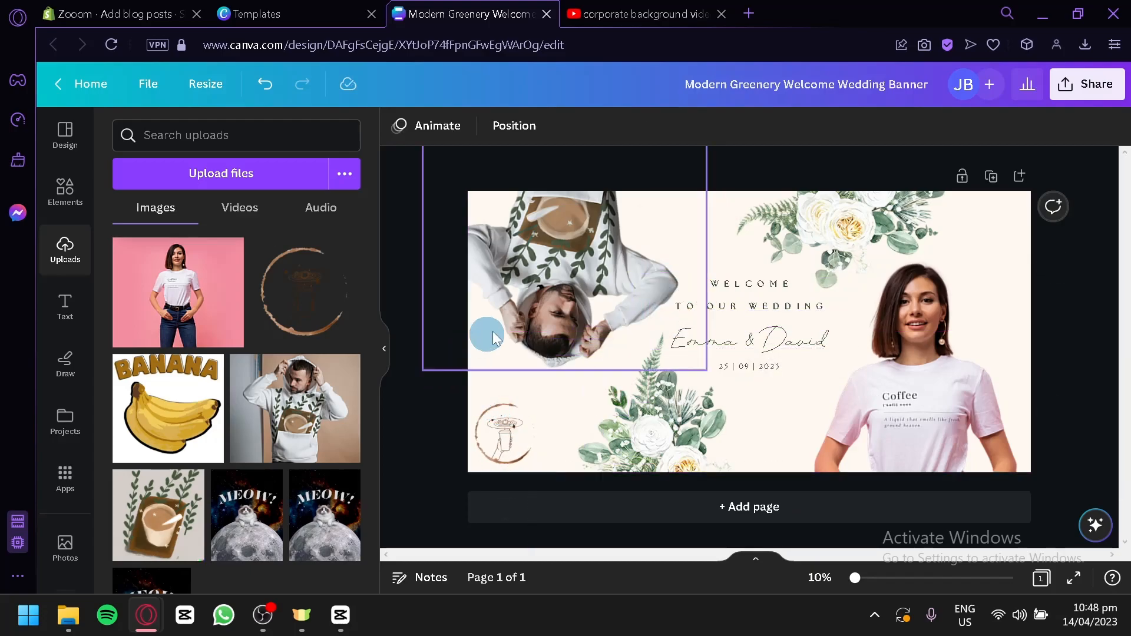
Download the banner design as a PNG
click(1100, 93)
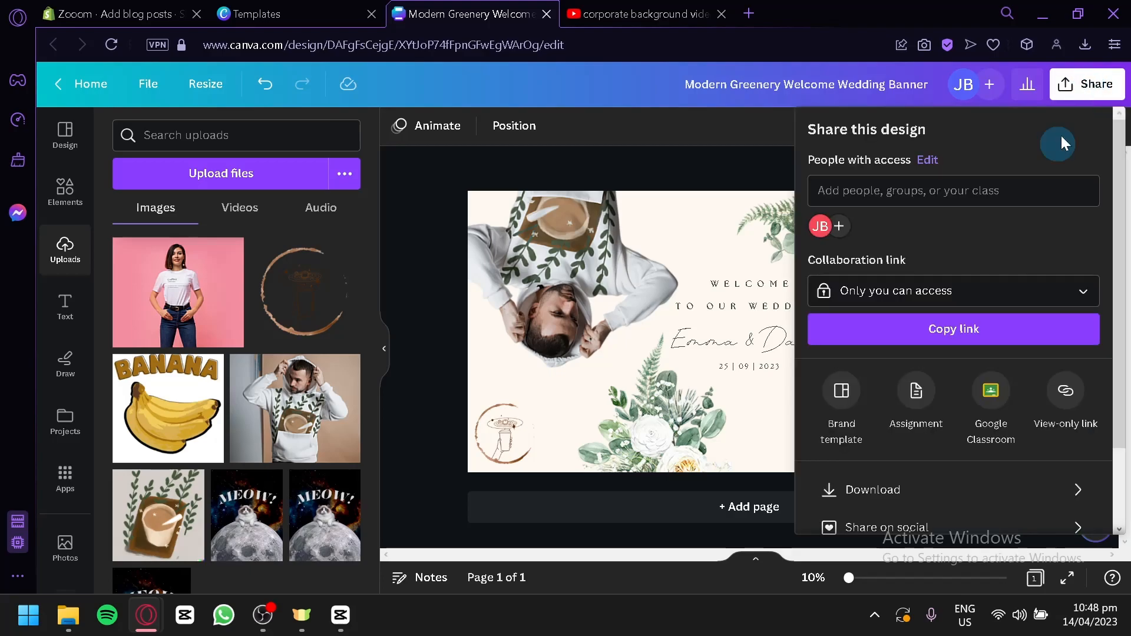
click(926, 491)
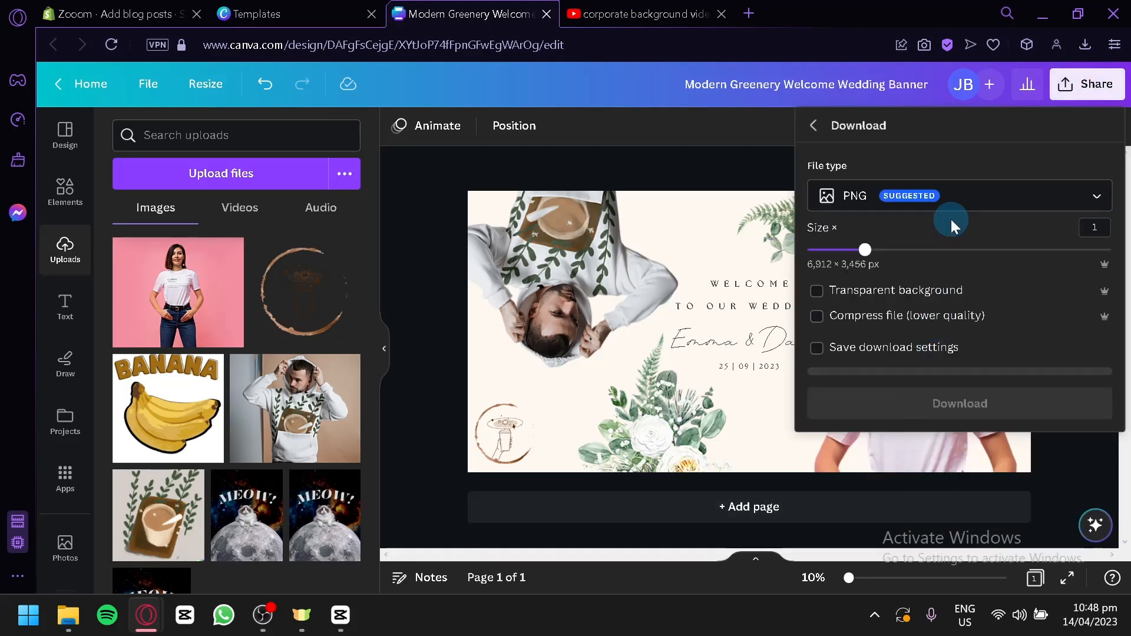
click(930, 403)
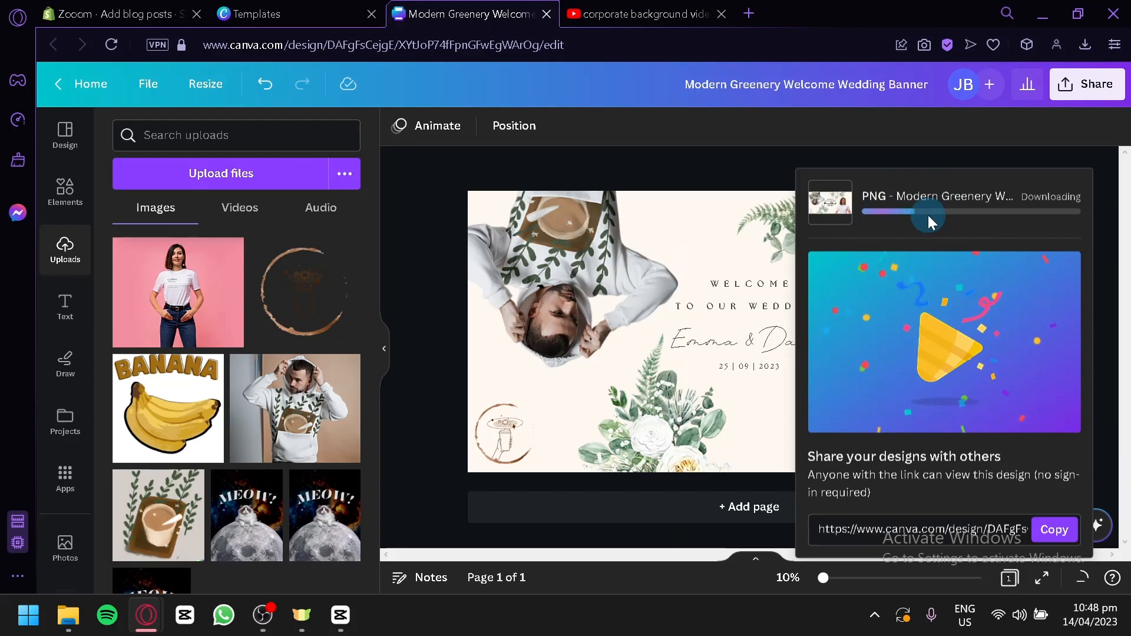
Switch to the Shopify blog post, enter "T-Shirt Designs Featuring Coffee" as the content and center-align it
click(235, 9)
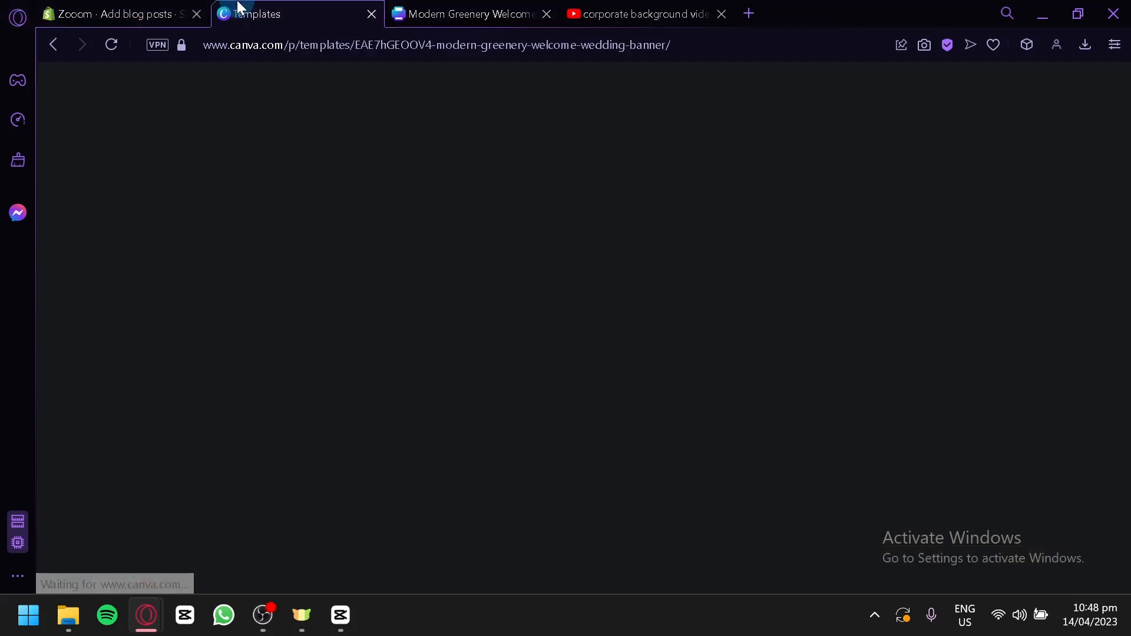
click(125, 7)
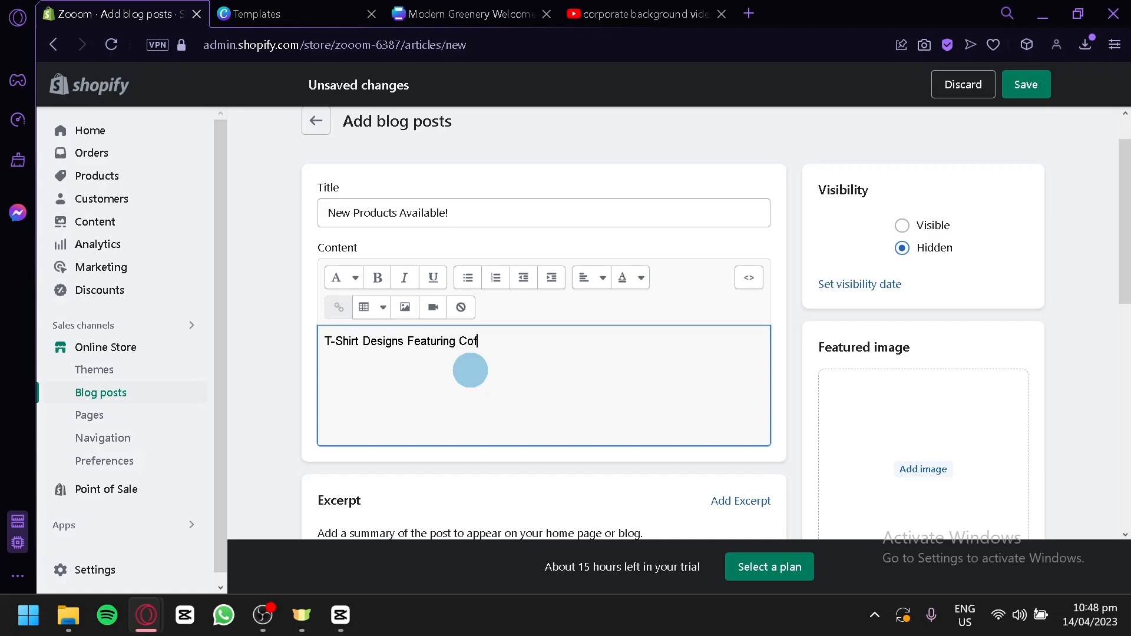
key(ctrl+a)
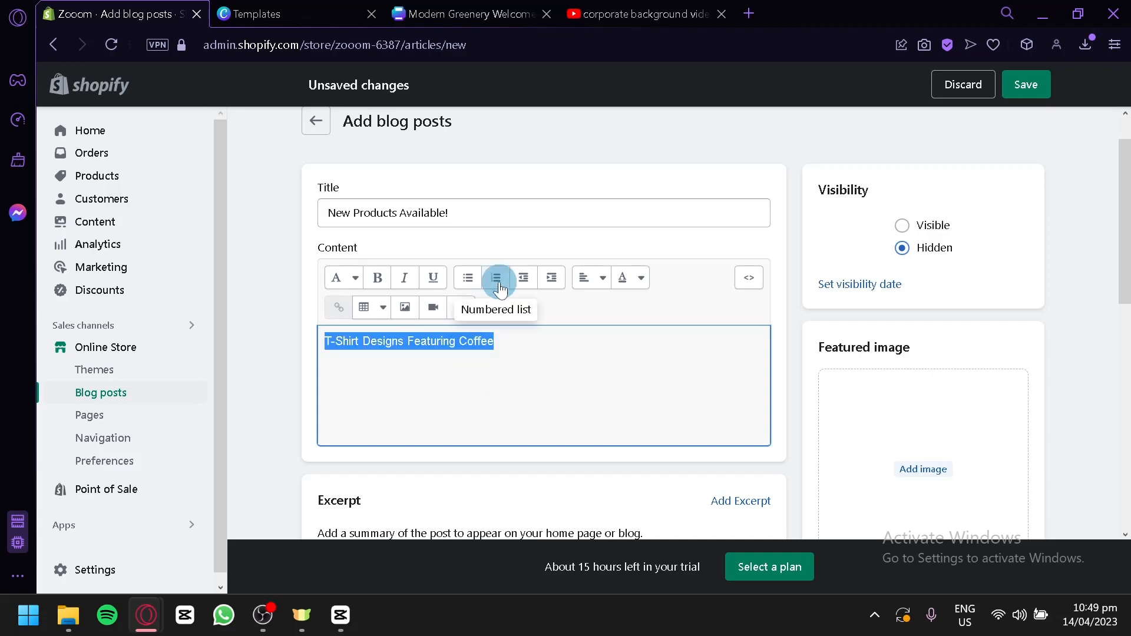
click(589, 277)
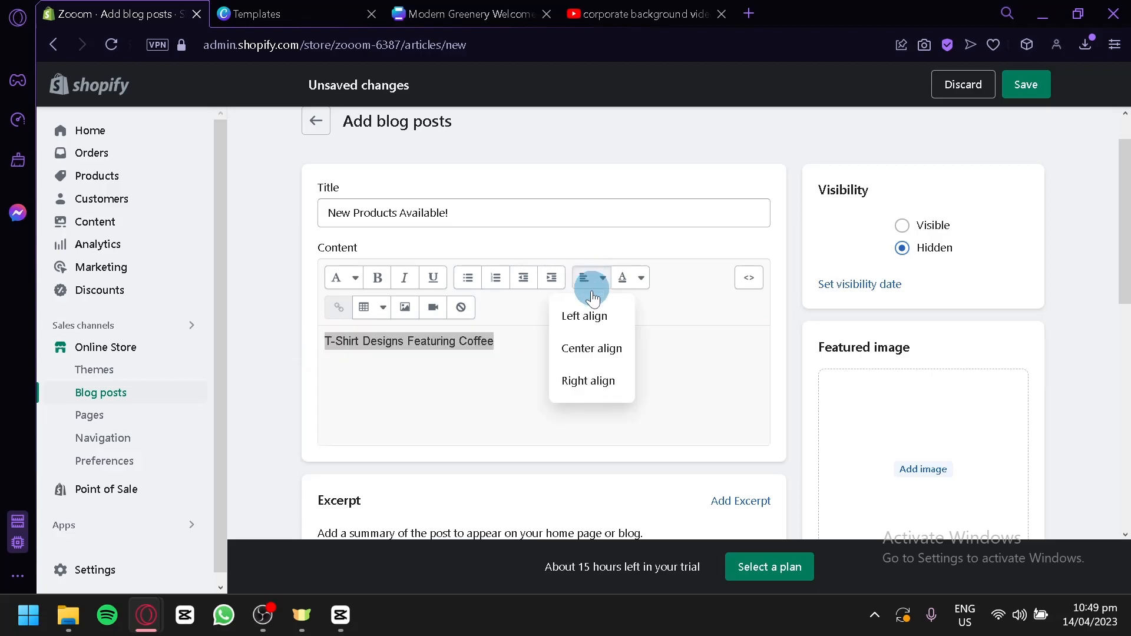
click(592, 350)
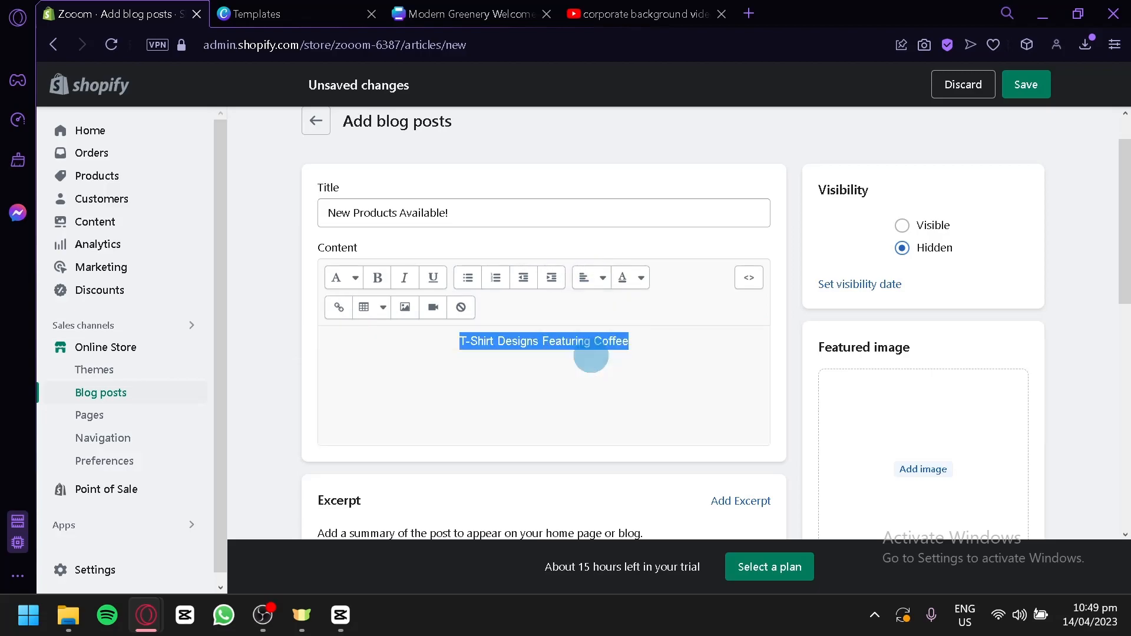
Format the centered content line as Heading 2
click(356, 278)
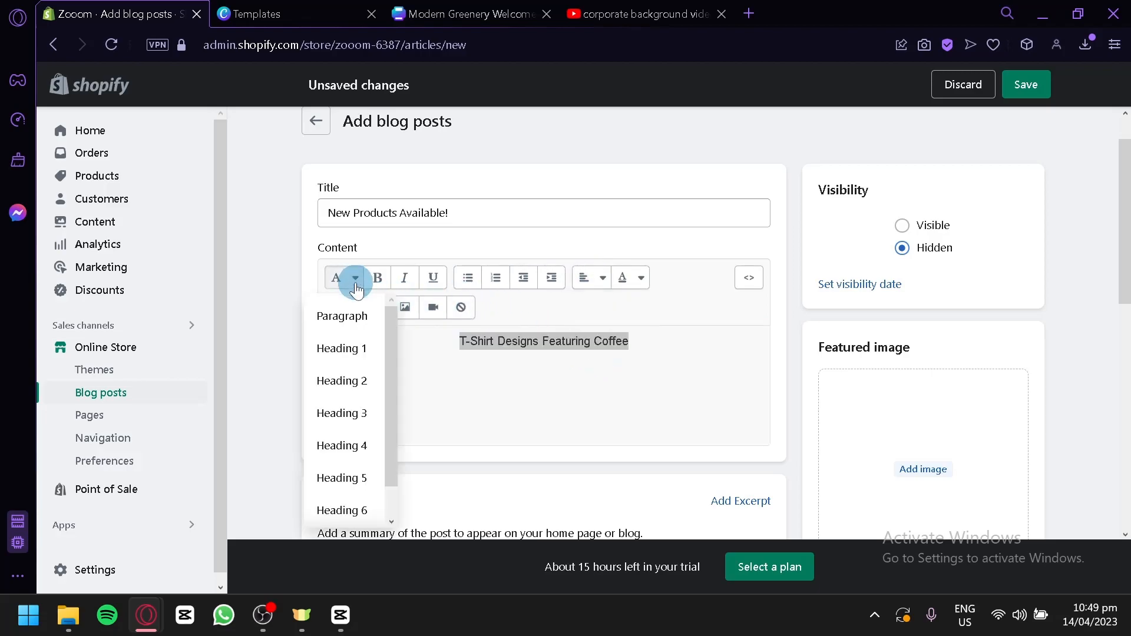
click(359, 349)
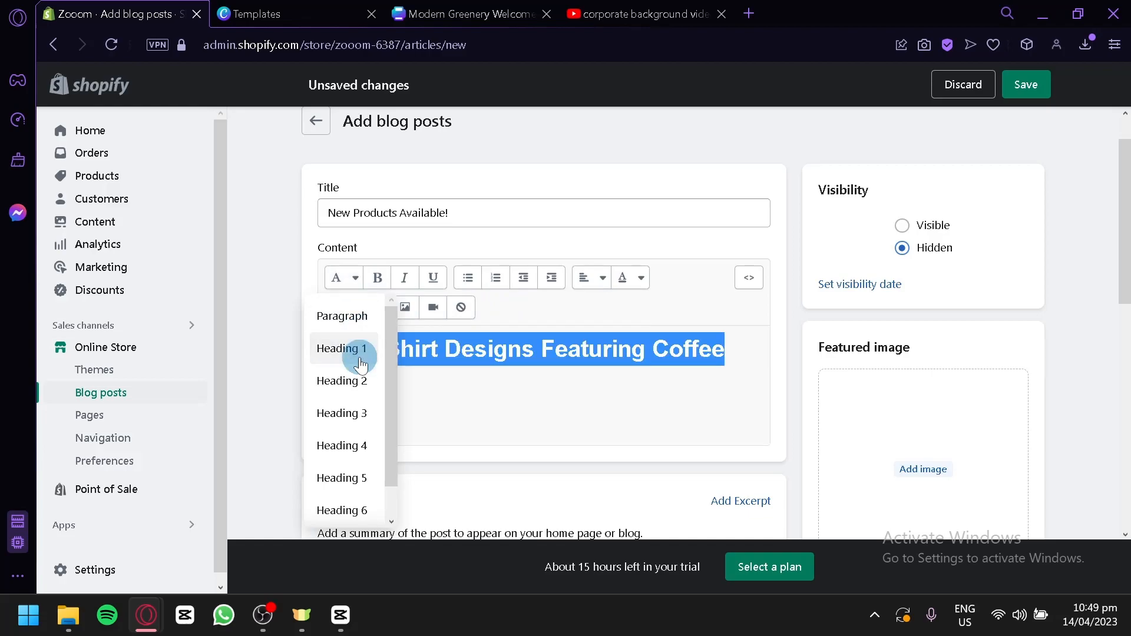
click(358, 282)
click(335, 382)
click(482, 404)
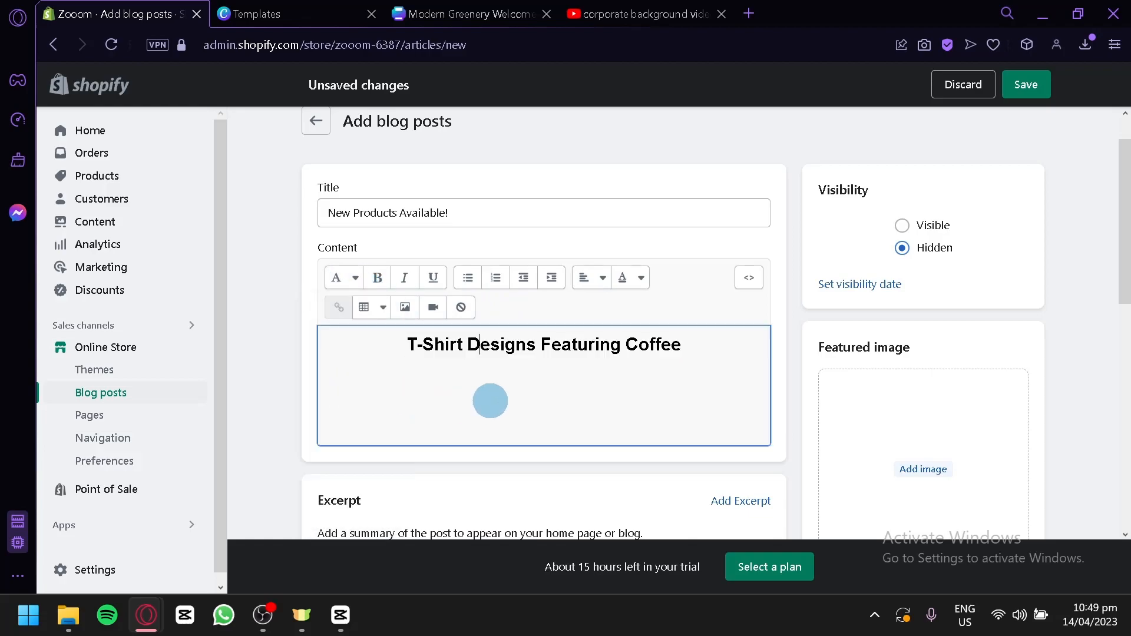
drag(700, 343, 407, 345)
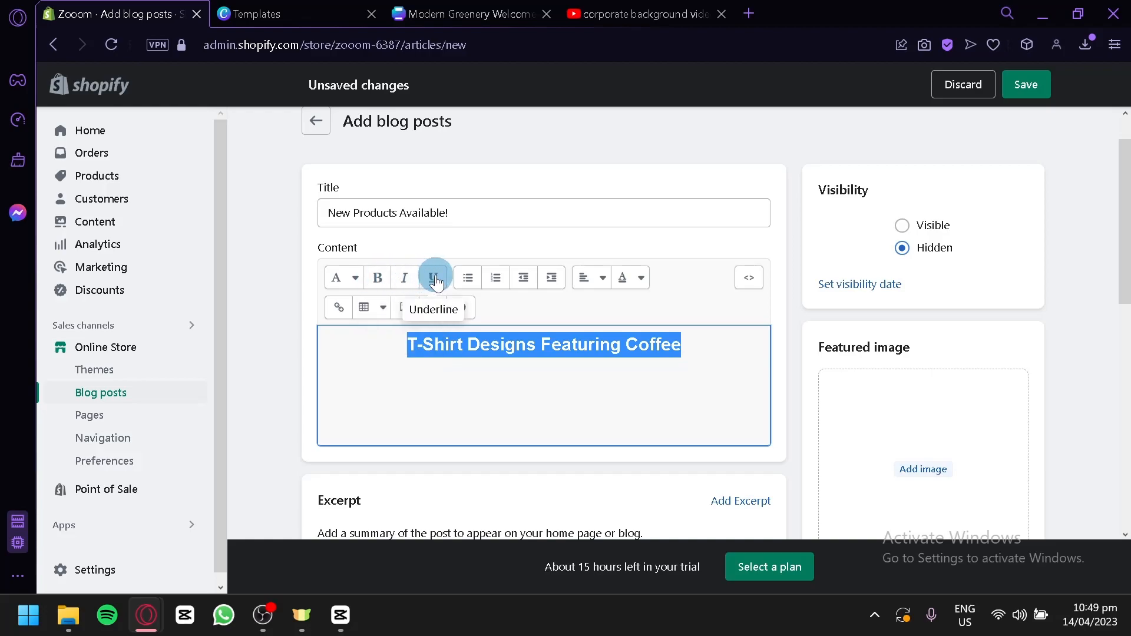
click(625, 279)
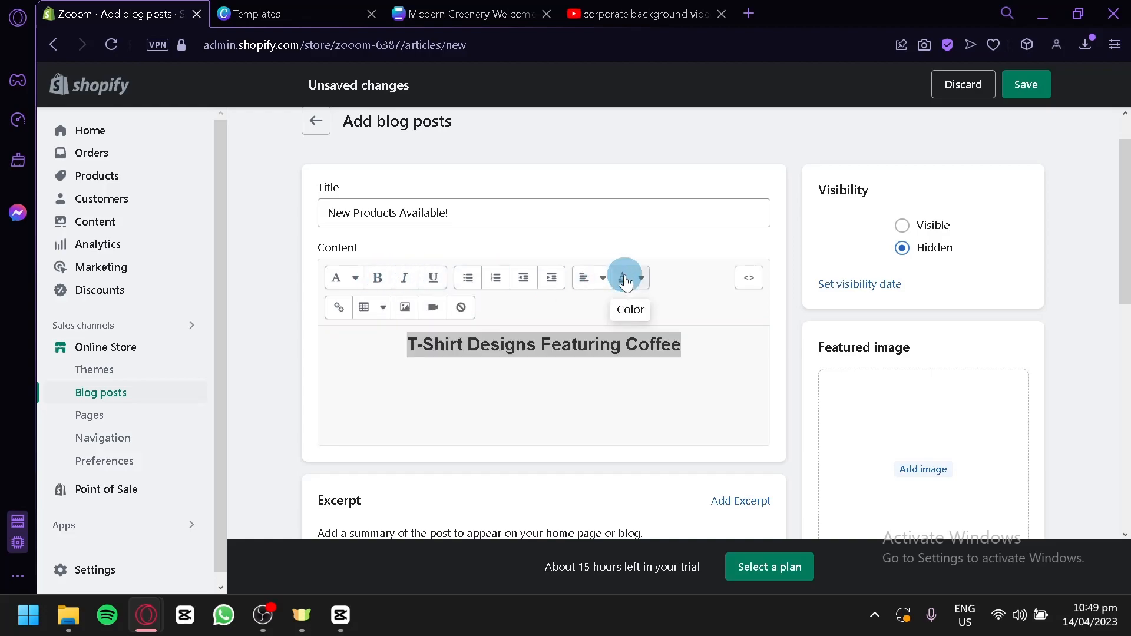
click(655, 314)
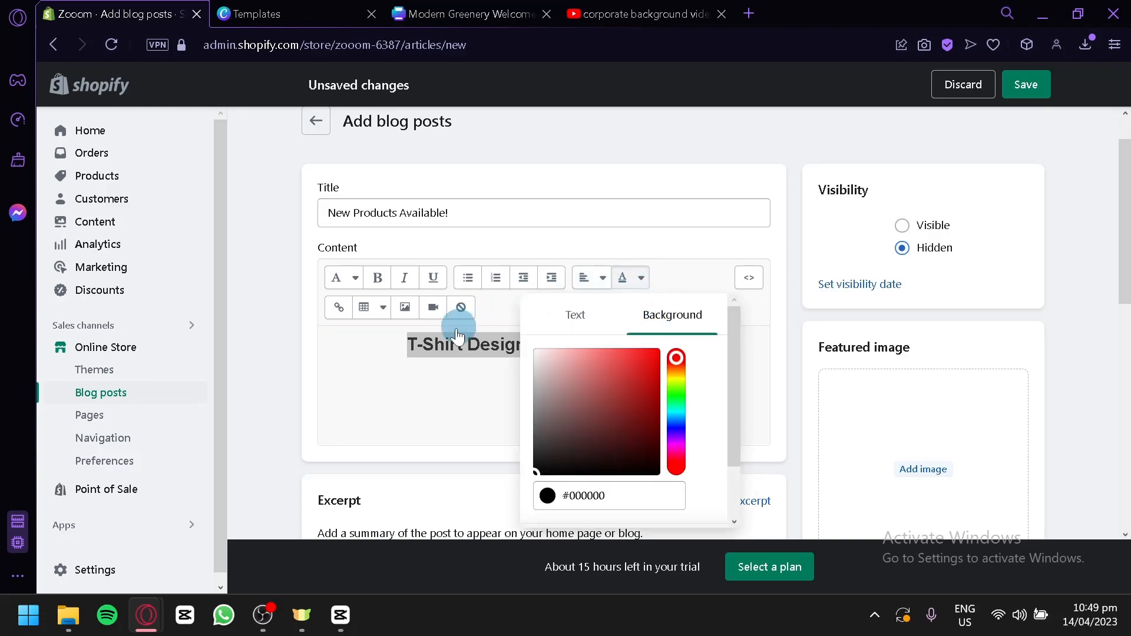
click(502, 312)
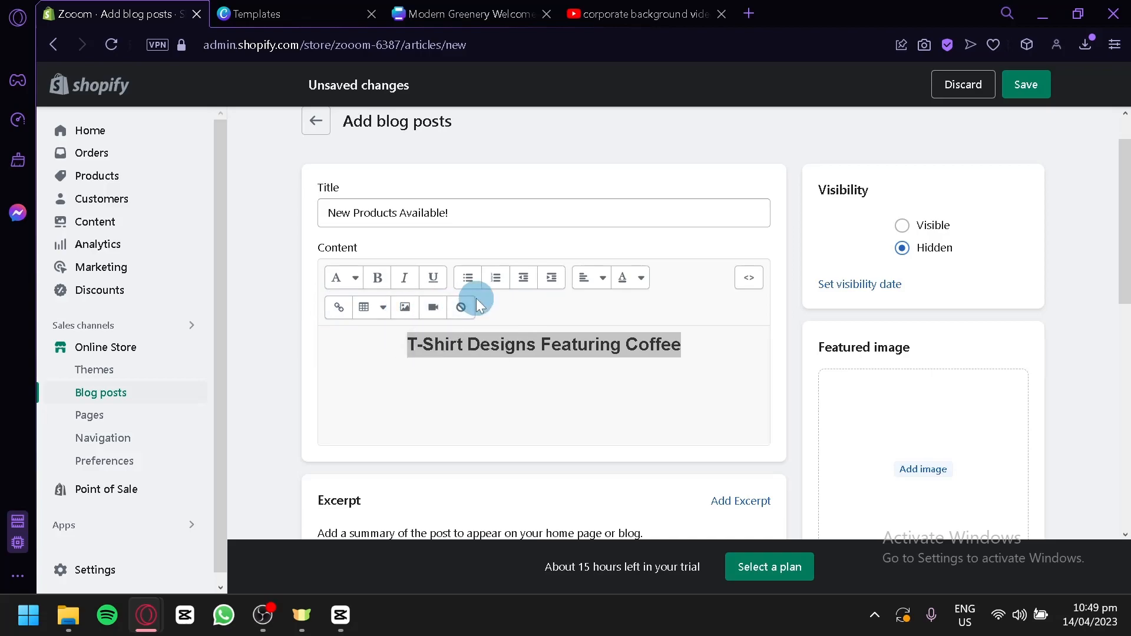
Try to upload the downloaded banner PNG as an image on the line below the blog post's heading
click(481, 405)
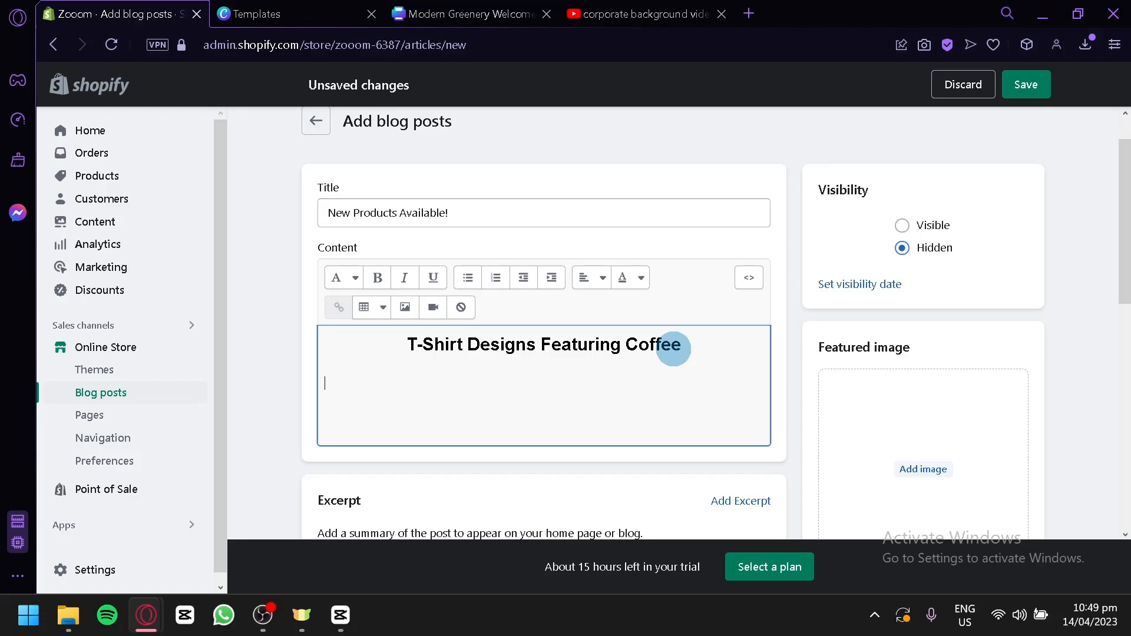
click(290, 11)
click(464, 8)
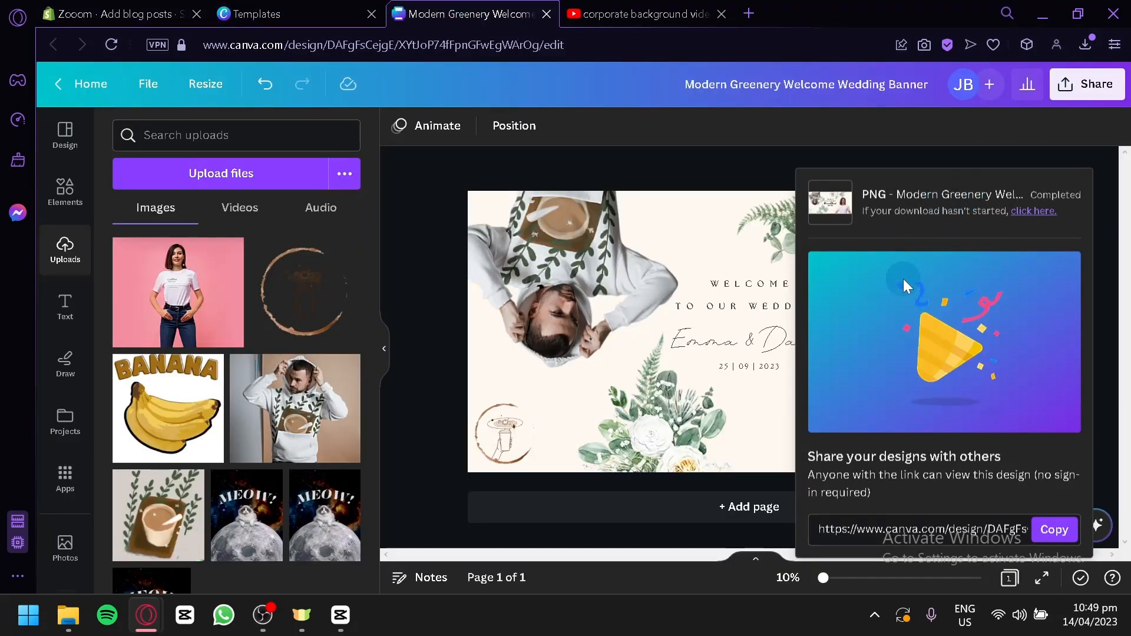
click(140, 8)
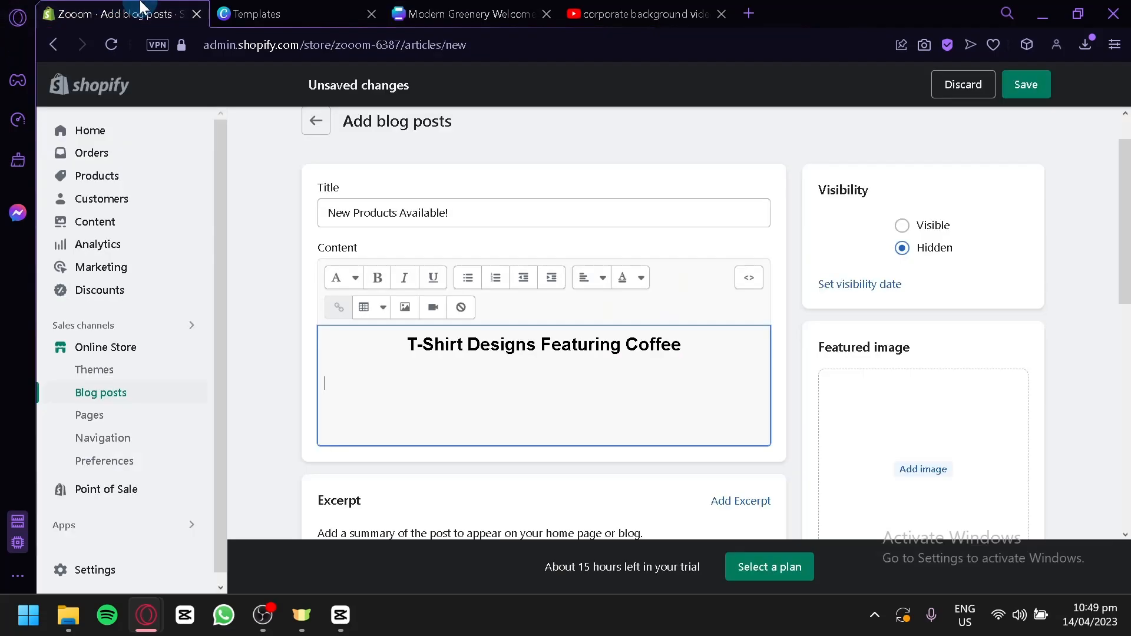
click(405, 308)
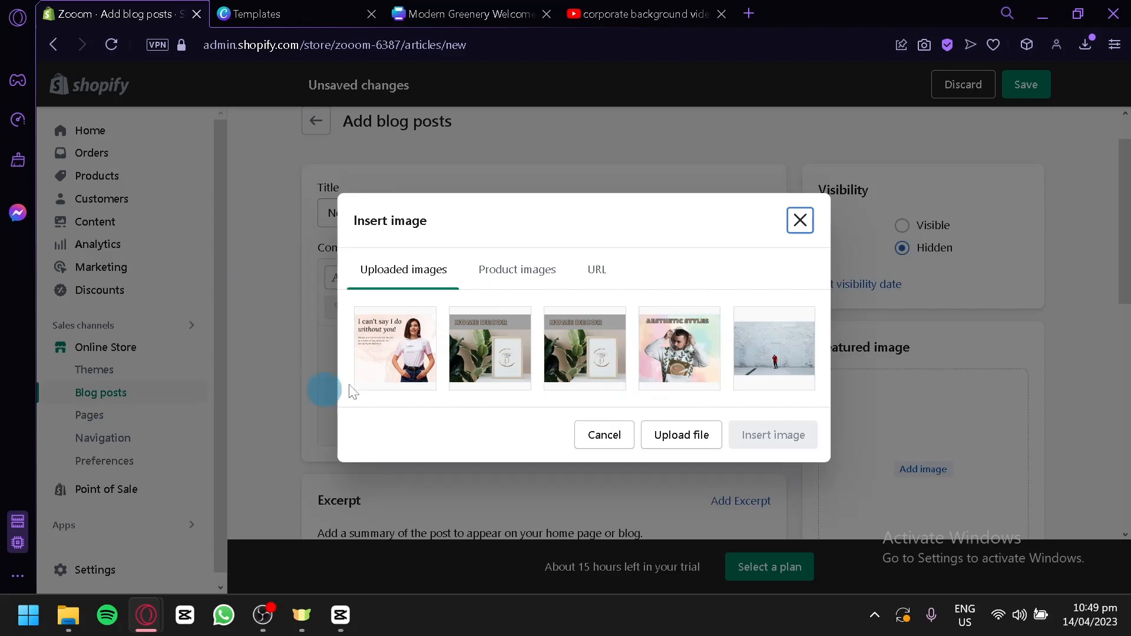
click(531, 270)
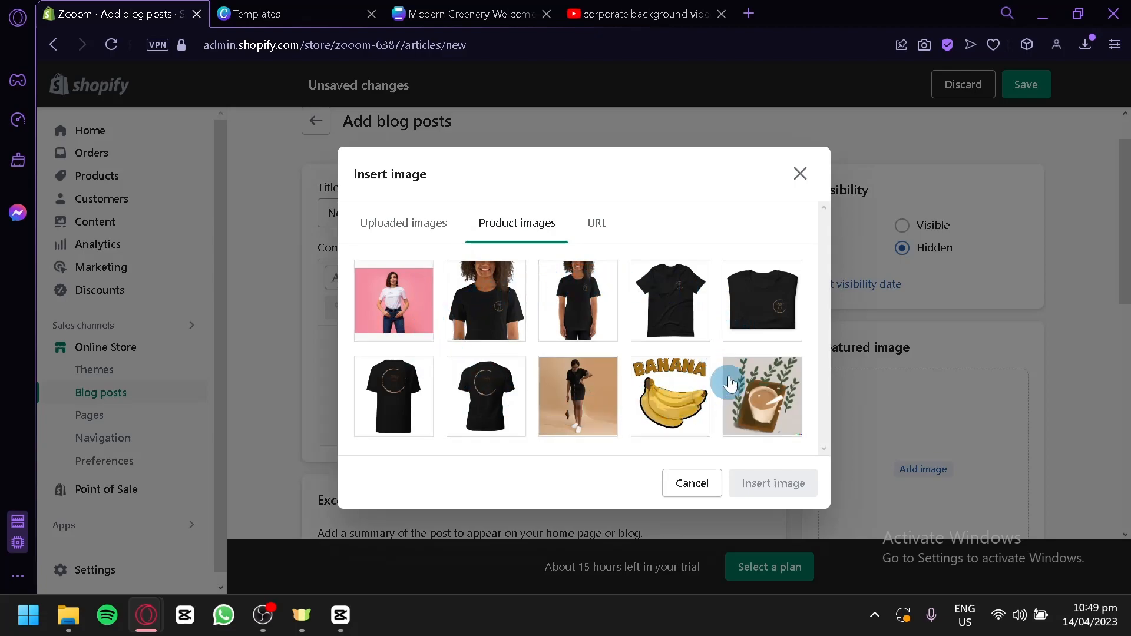
click(408, 241)
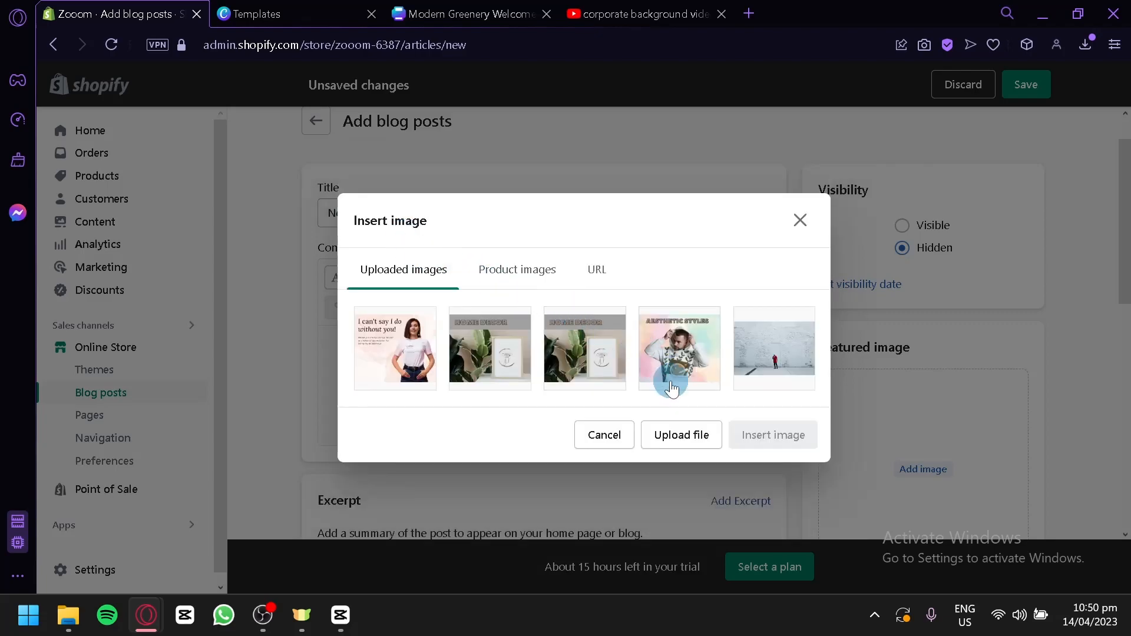
click(692, 432)
click(410, 330)
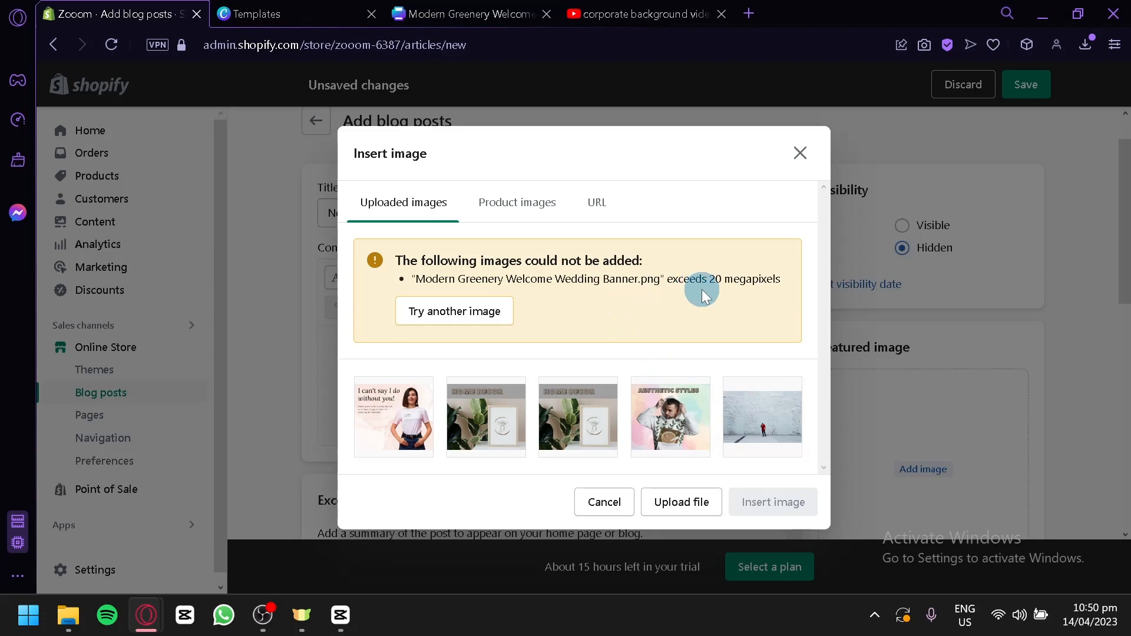
Switch back to the Canva design and download the banner as a PNG at size 0.625
click(484, 9)
click(1085, 46)
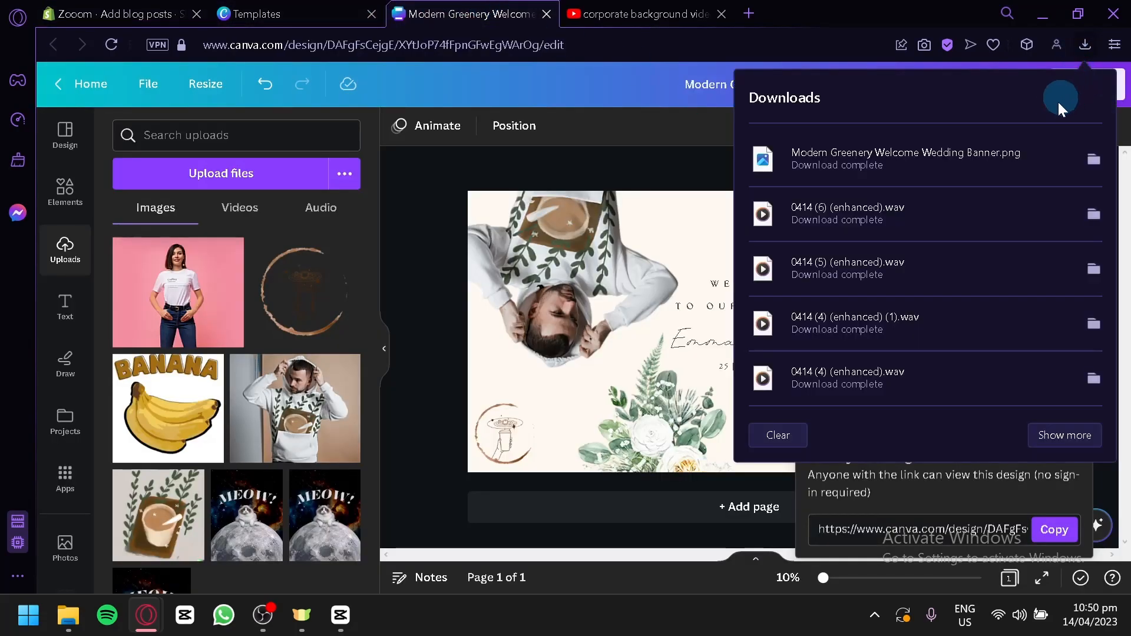
click(701, 137)
click(1088, 84)
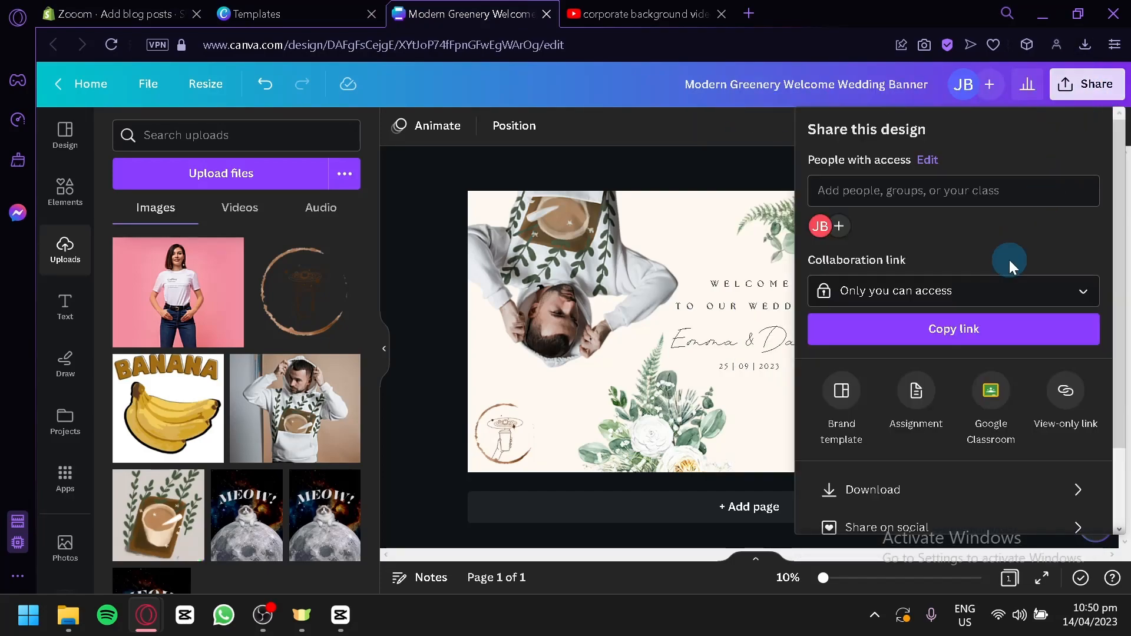
click(946, 488)
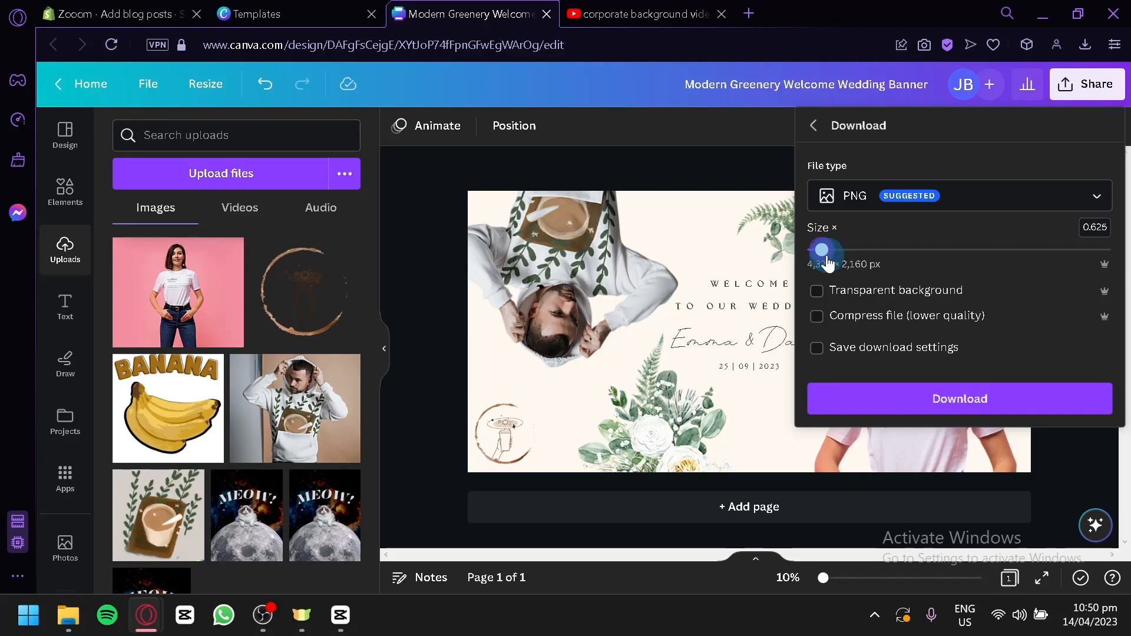
click(887, 399)
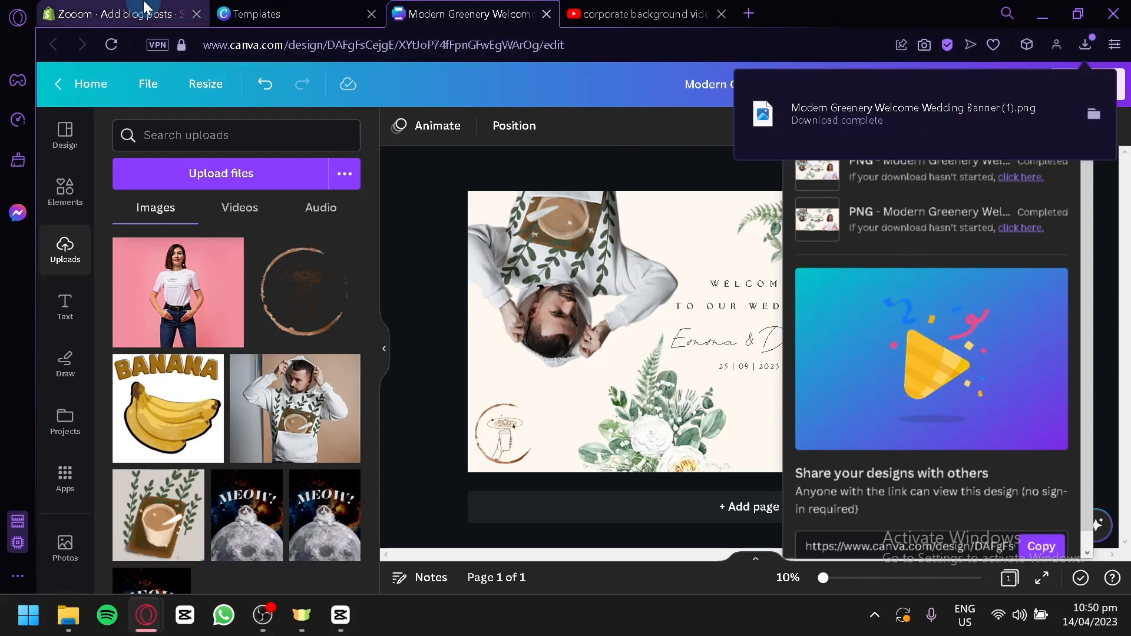
Return to the Shopify blog post, upload the smaller banner PNG and insert it below the heading
click(65, 8)
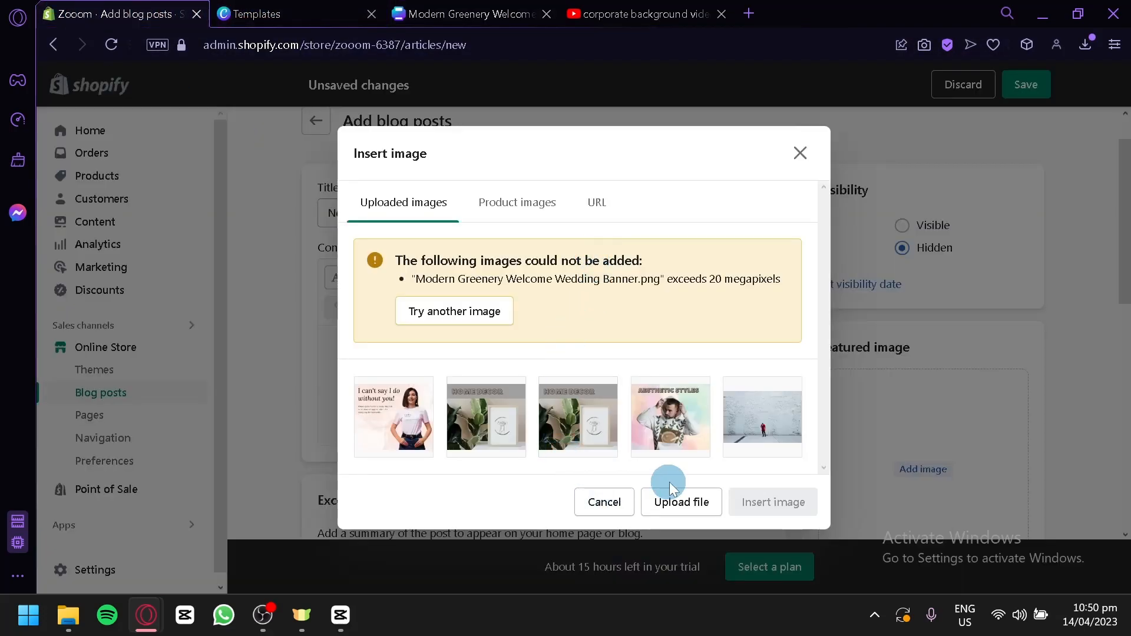
click(680, 511)
click(293, 295)
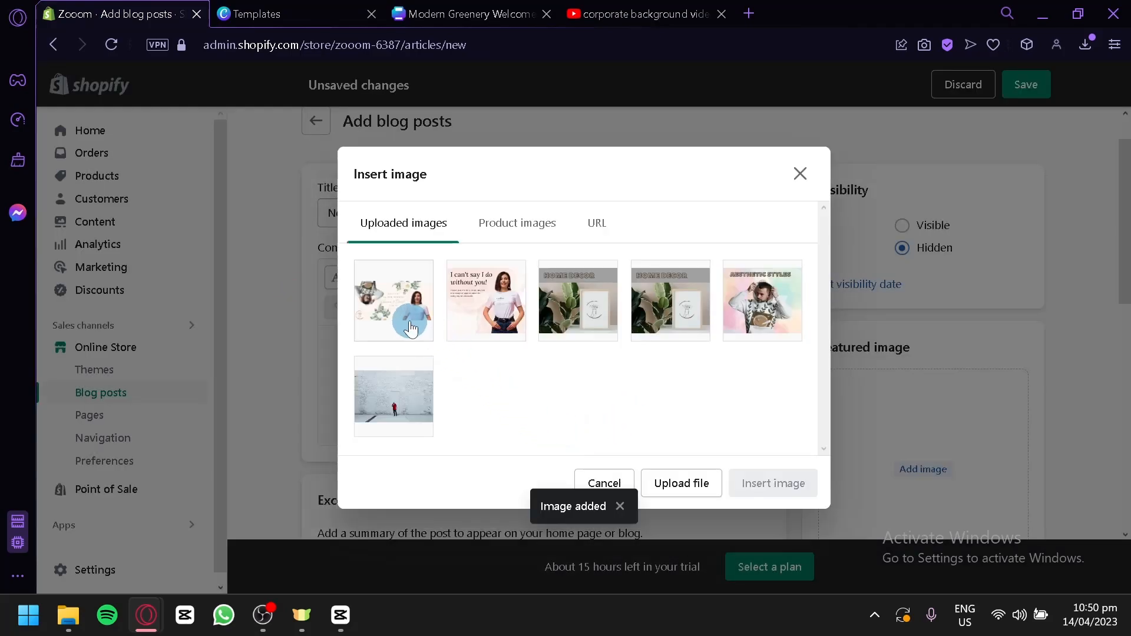
click(406, 321)
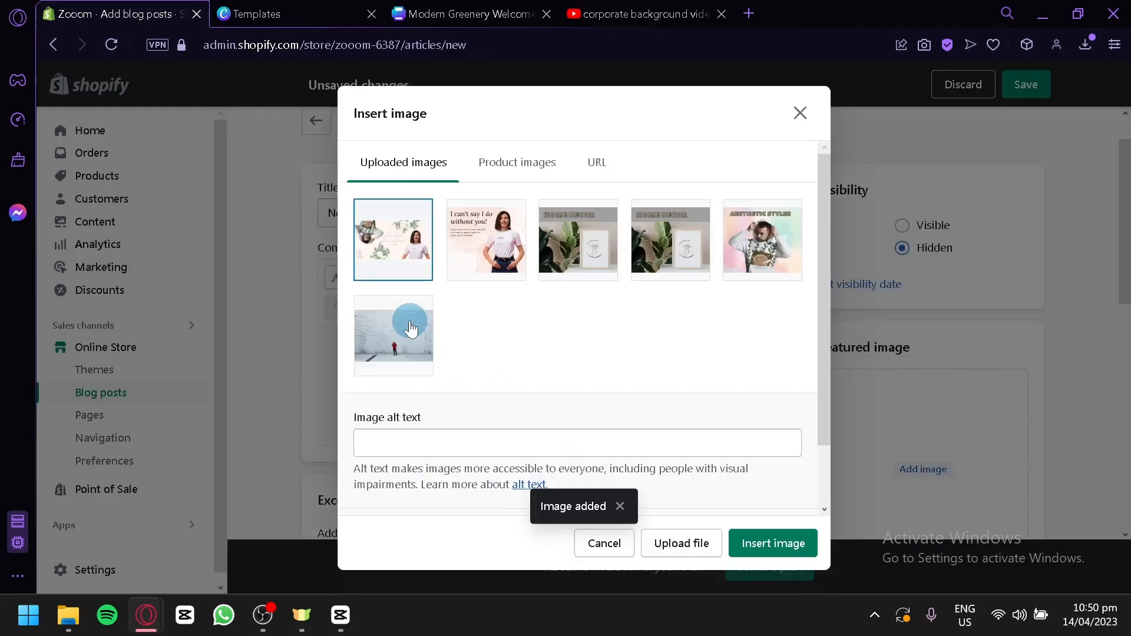
click(757, 543)
Center-align the inserted banner image in the blog content
scroll(736, 406, down, 4)
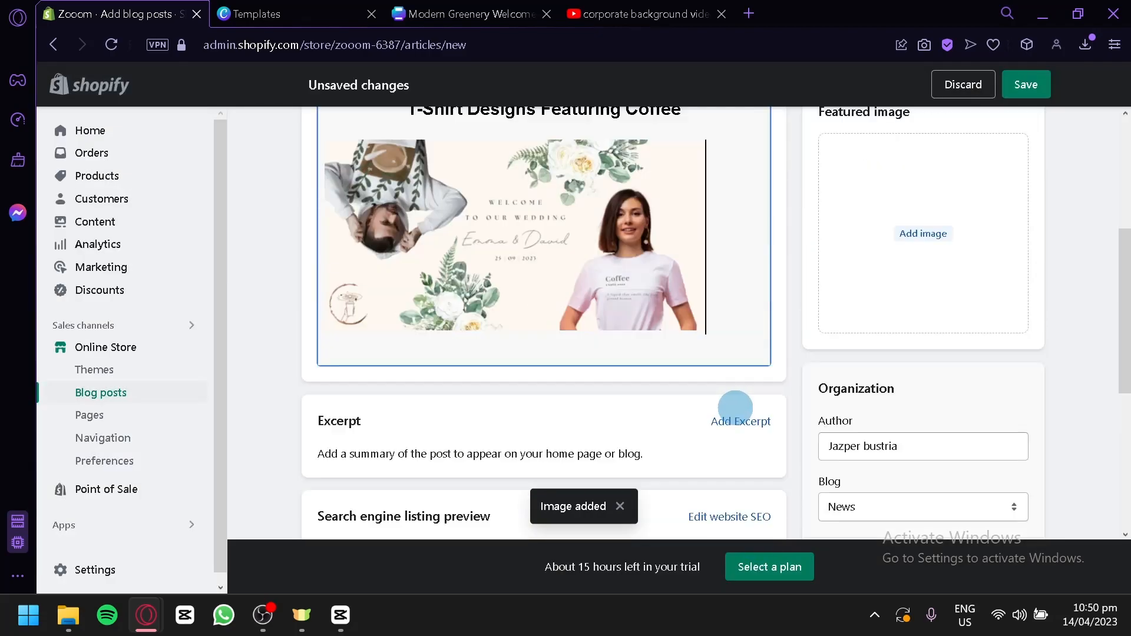
scroll(666, 379, up, 2)
click(593, 358)
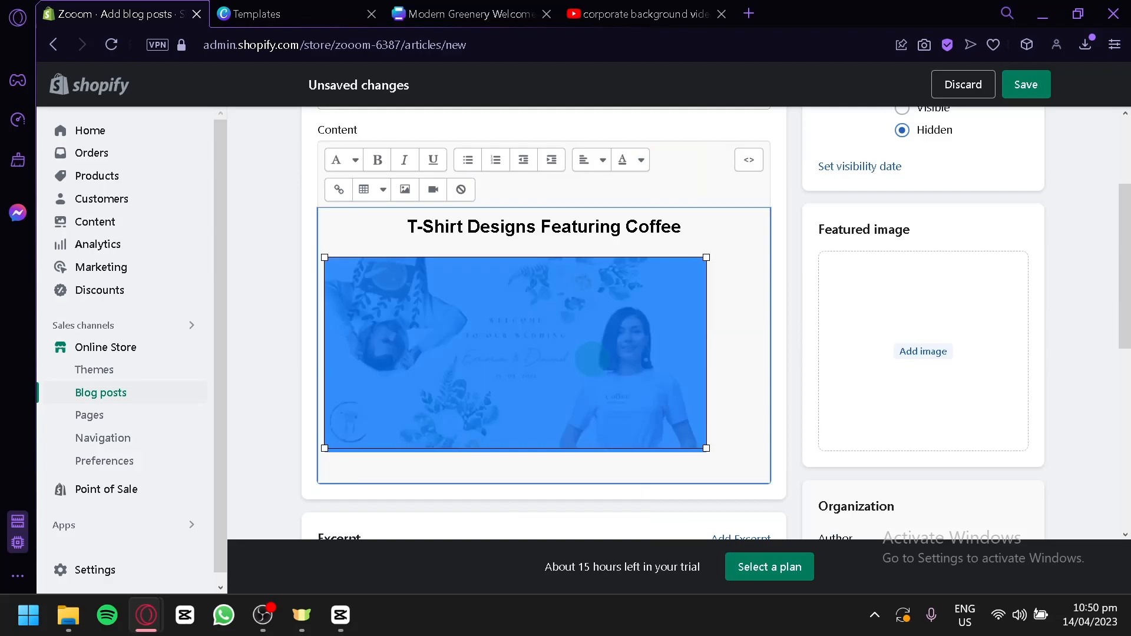
click(592, 159)
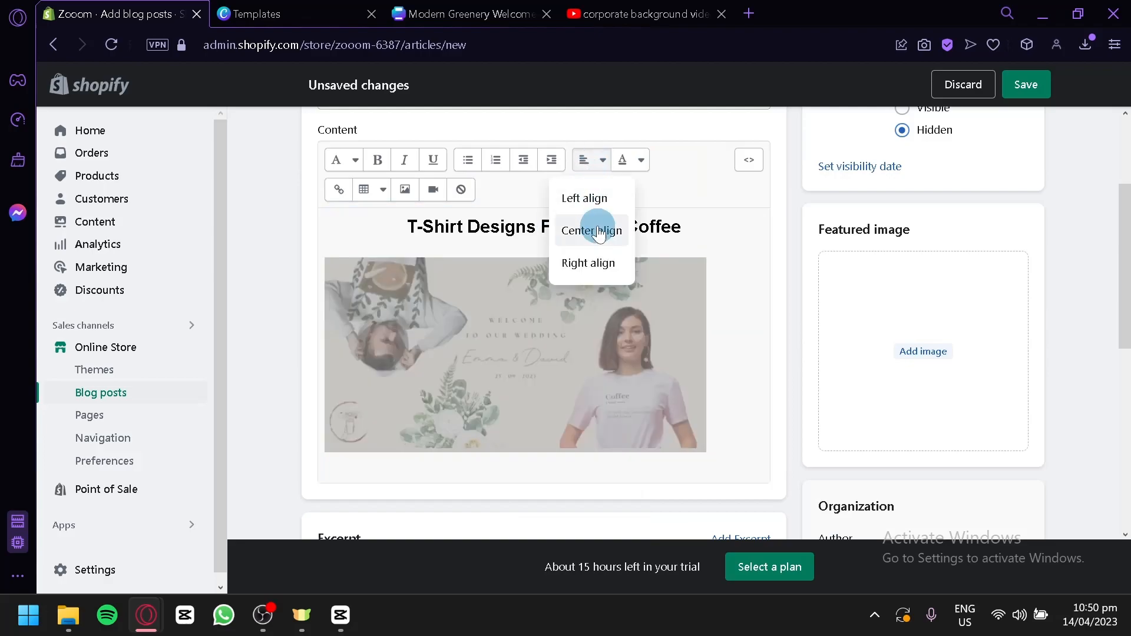
click(592, 231)
Add the text "This is were you would need to put in your Blog content" below the banner image
click(578, 469)
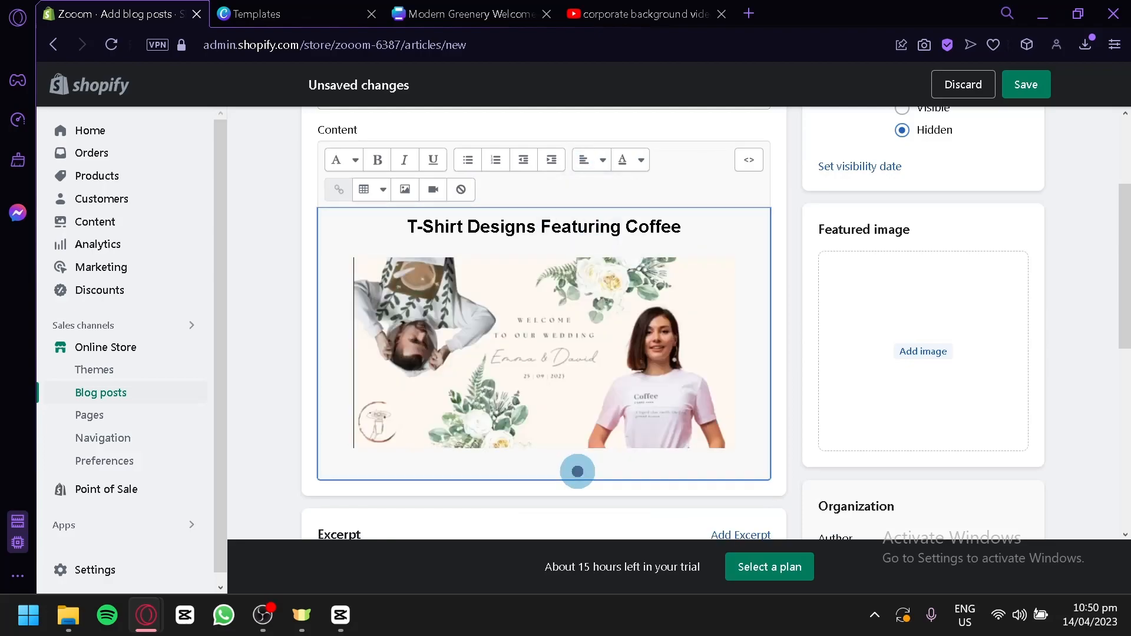
scroll(544, 387, down, 2)
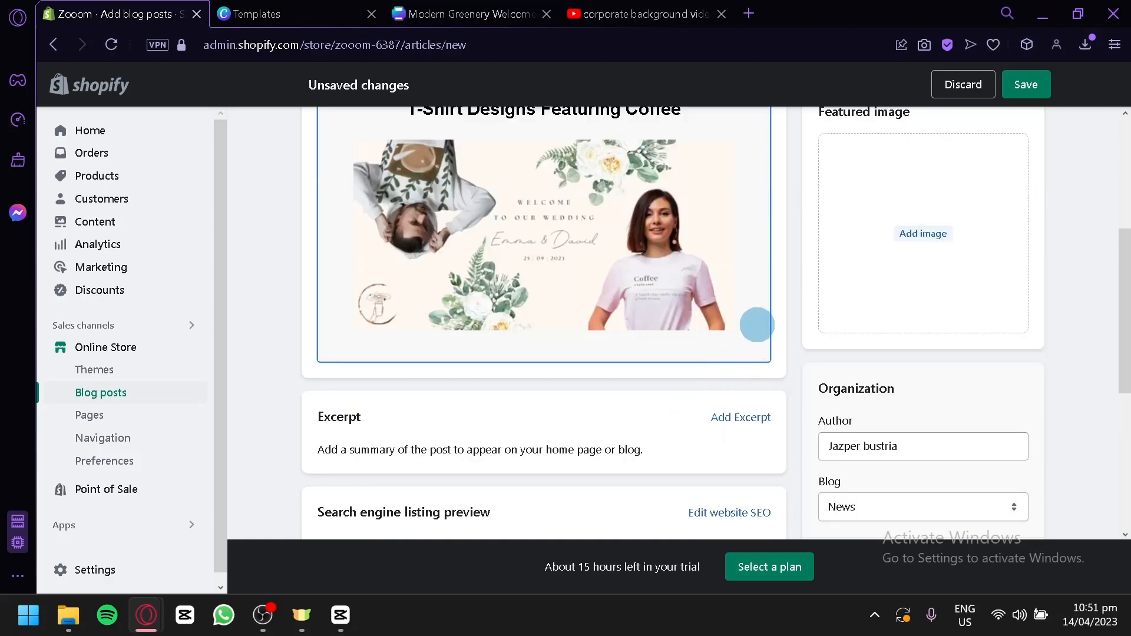
scroll(757, 326, up, 2)
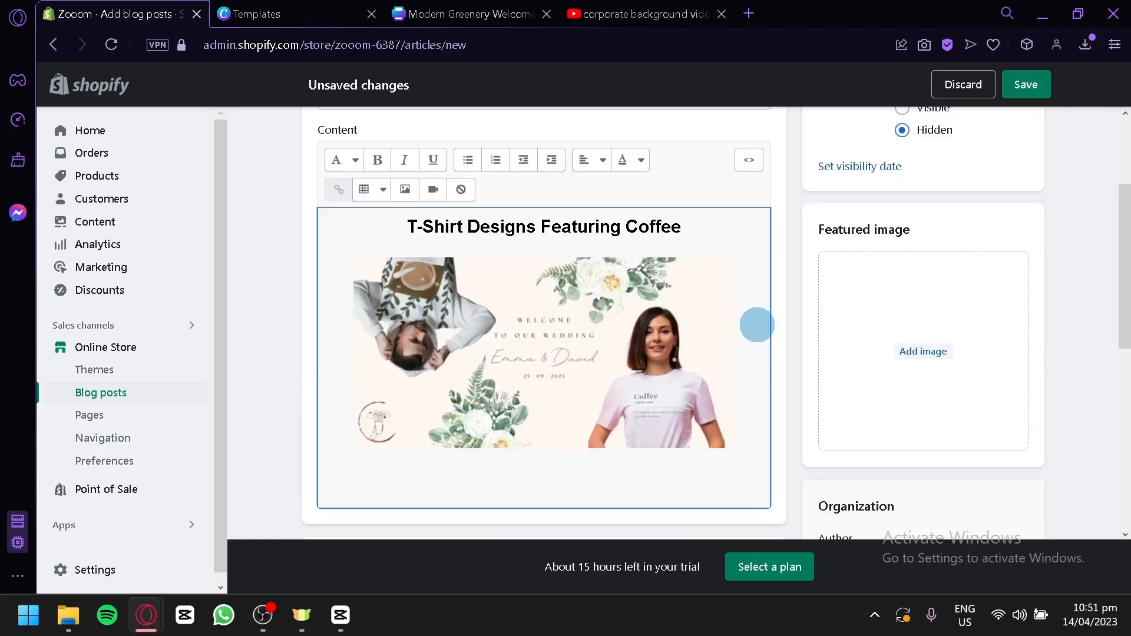
scroll(758, 325, down, 2)
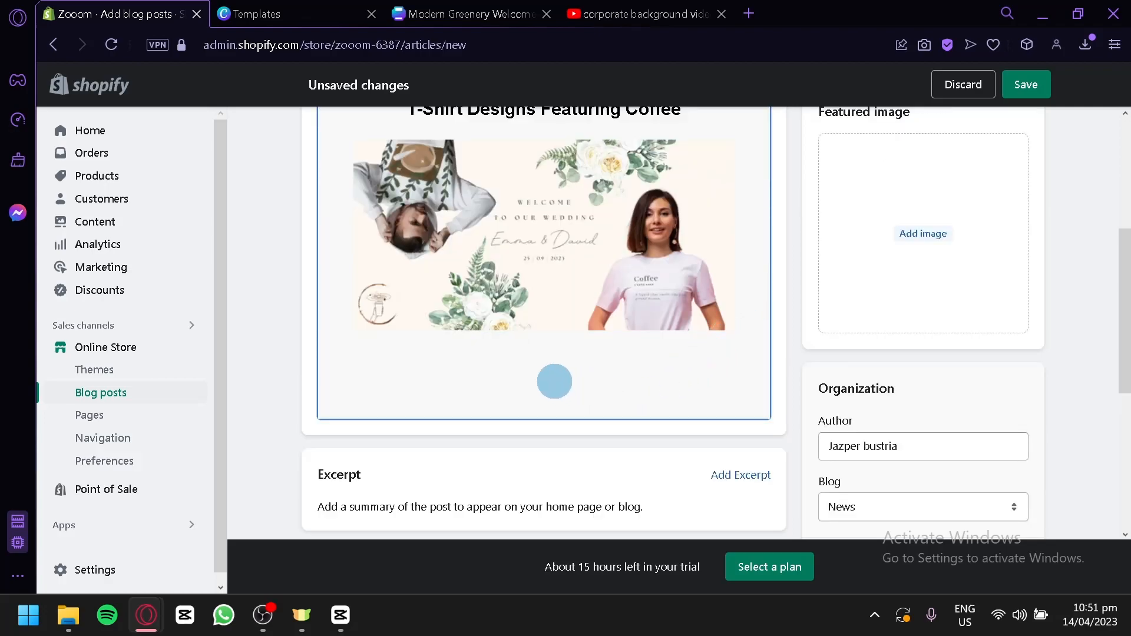
scroll(554, 381, up, 4)
scroll(554, 381, down, 2)
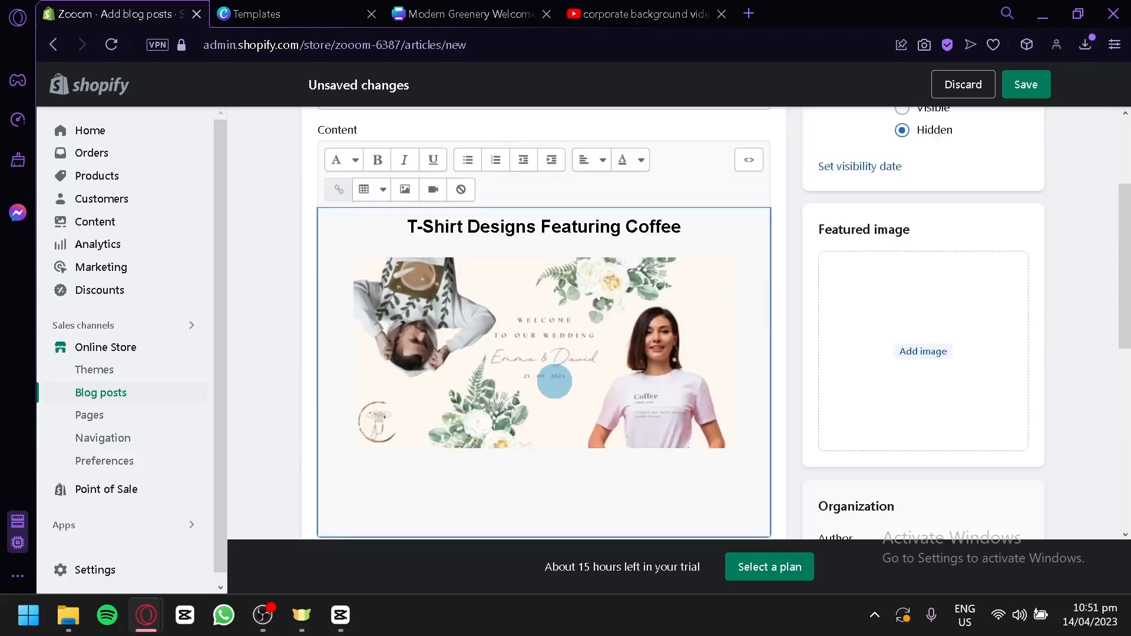
scroll(554, 381, down, 2)
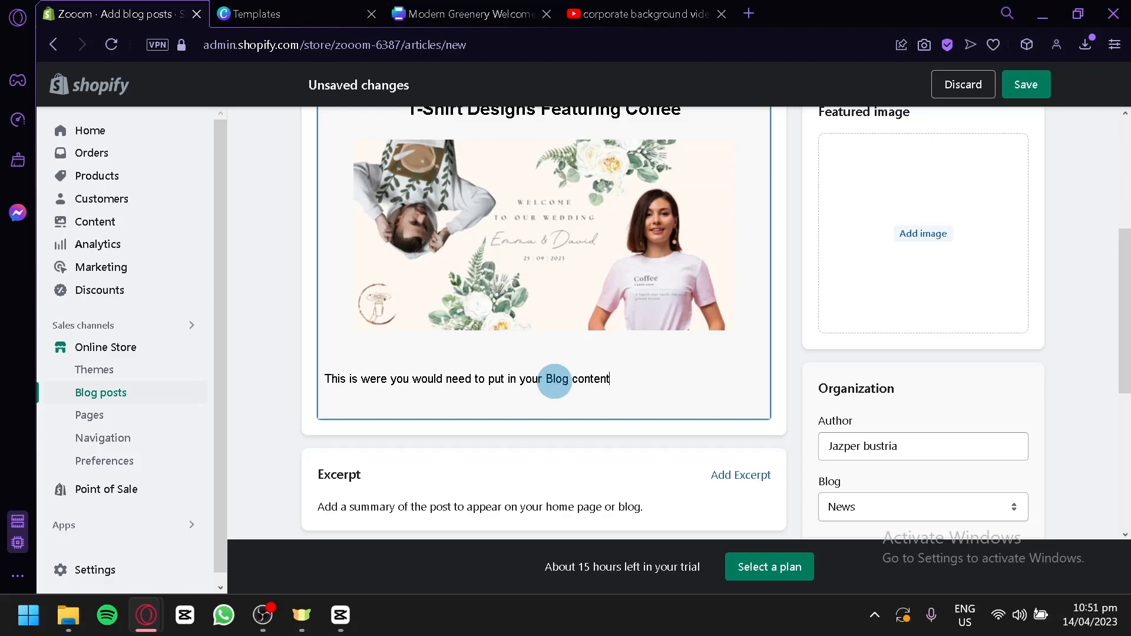
Center-align the text line below the banner and add two new lines after it
drag(623, 377, 324, 371)
scroll(543, 421, up, 2)
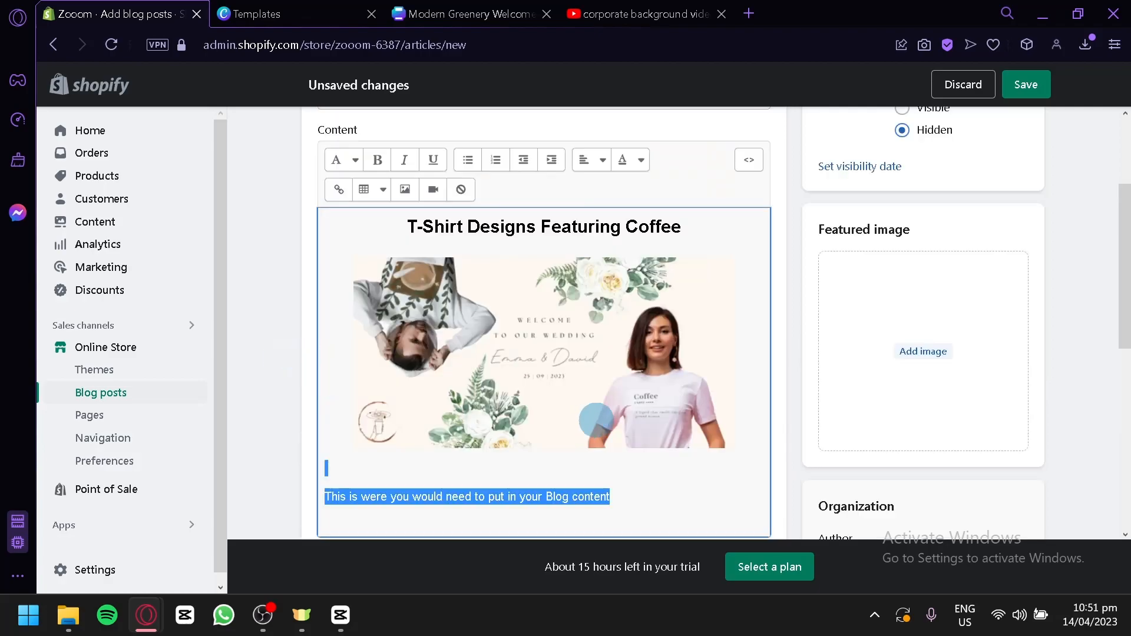
click(591, 159)
click(602, 229)
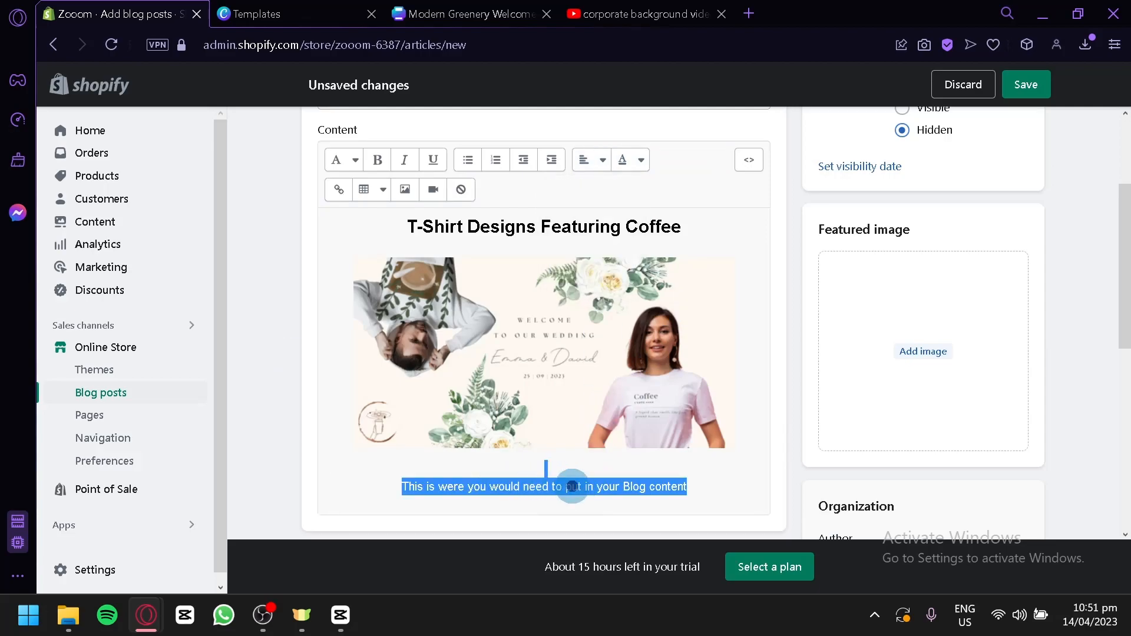
click(571, 487)
click(709, 487)
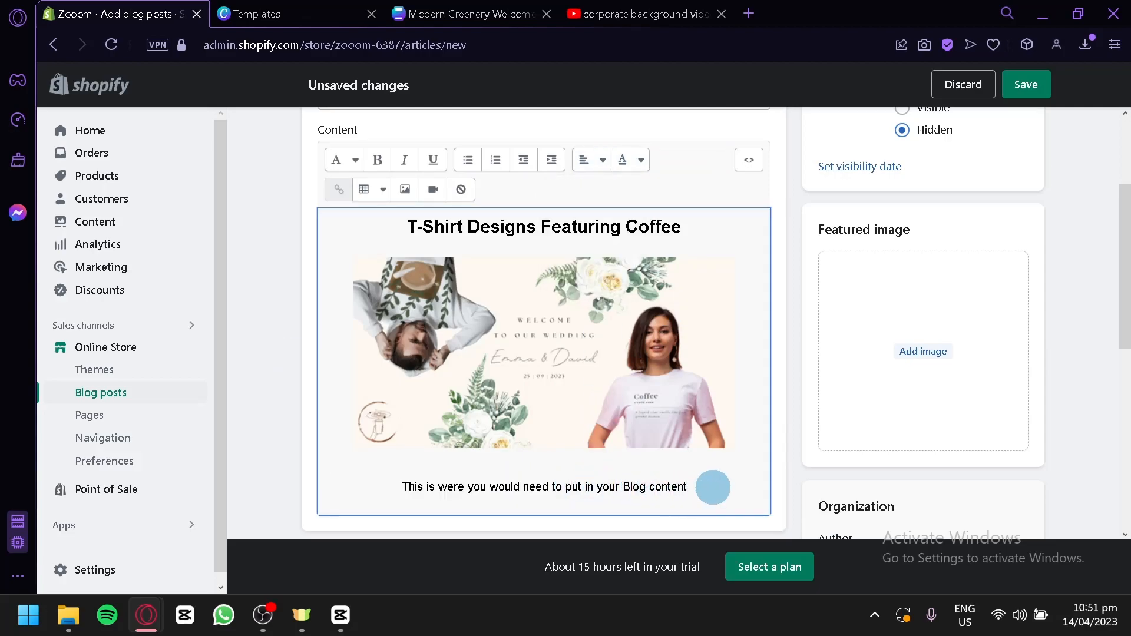
key(Return)
key(Return)
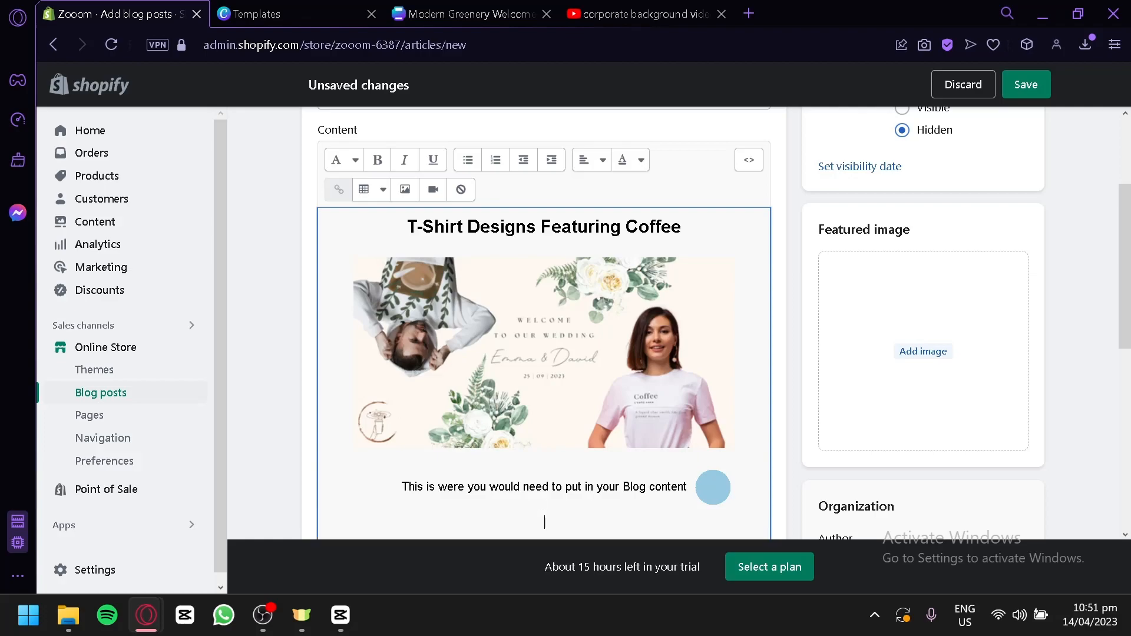
Open the video insertion dialog for the blog content below the body text, ready for an embed snippet
scroll(644, 435, down, 3)
scroll(644, 440, up, 3)
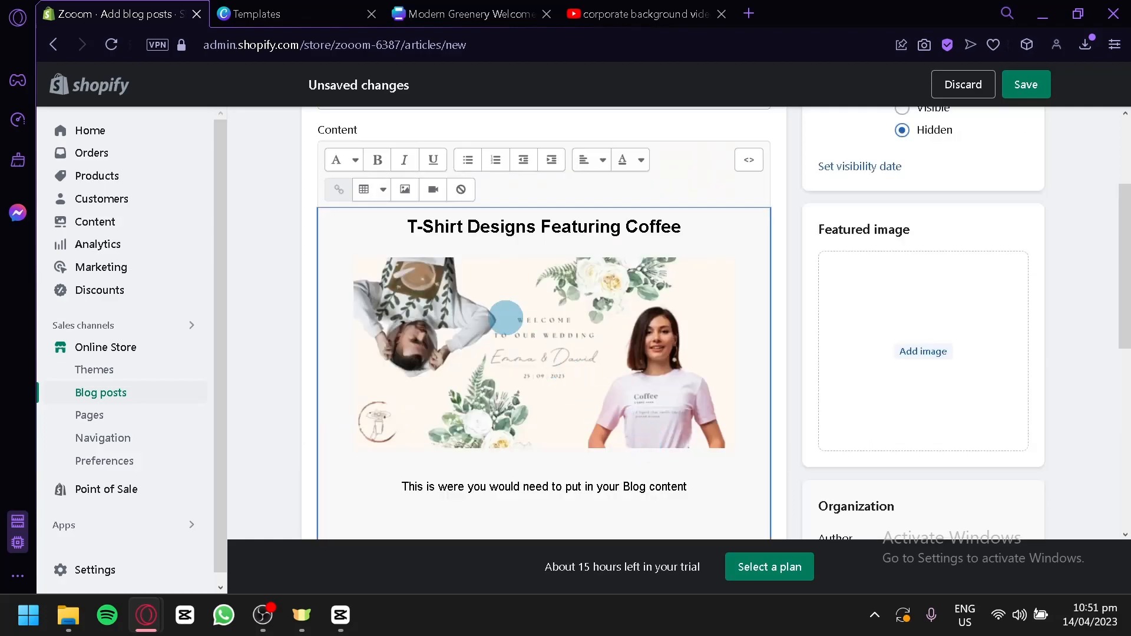
click(432, 191)
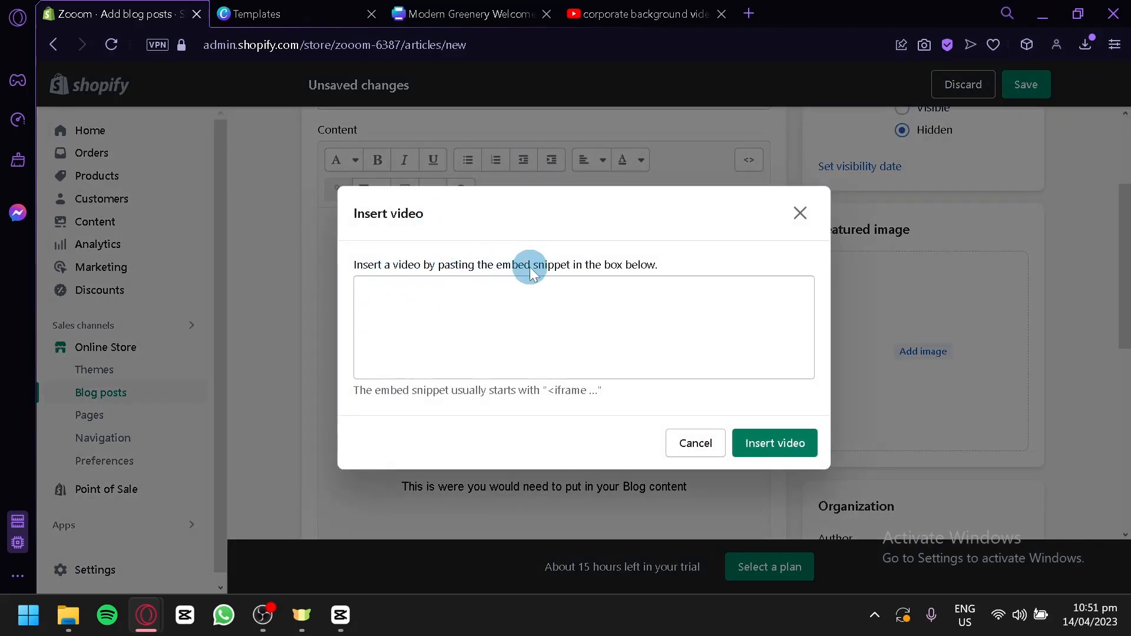
click(606, 315)
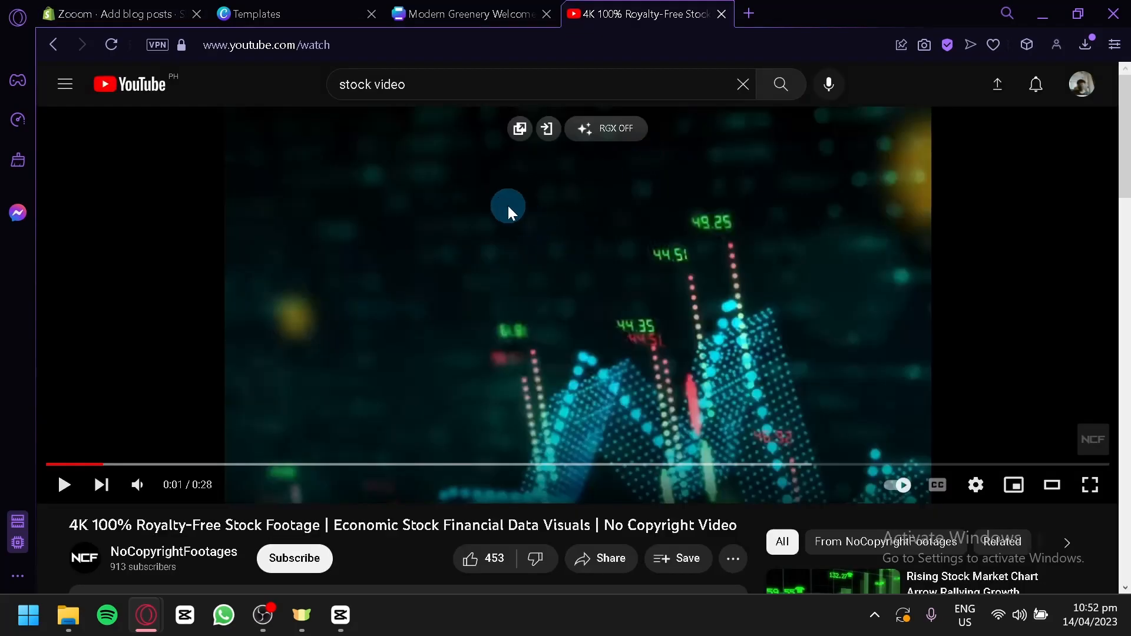
On YouTube, copy the embed code of the "4K 100% Royalty-Free Stock Footage | Economic Stock Financial Data Visuals" video
scroll(507, 303, down, 5)
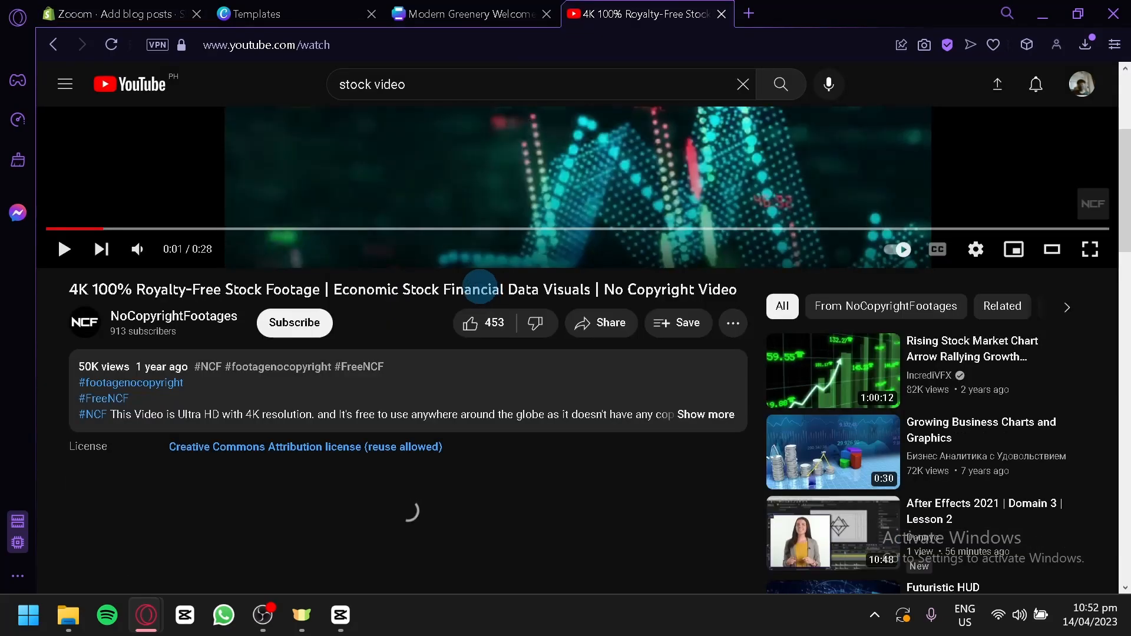
scroll(436, 315, up, 5)
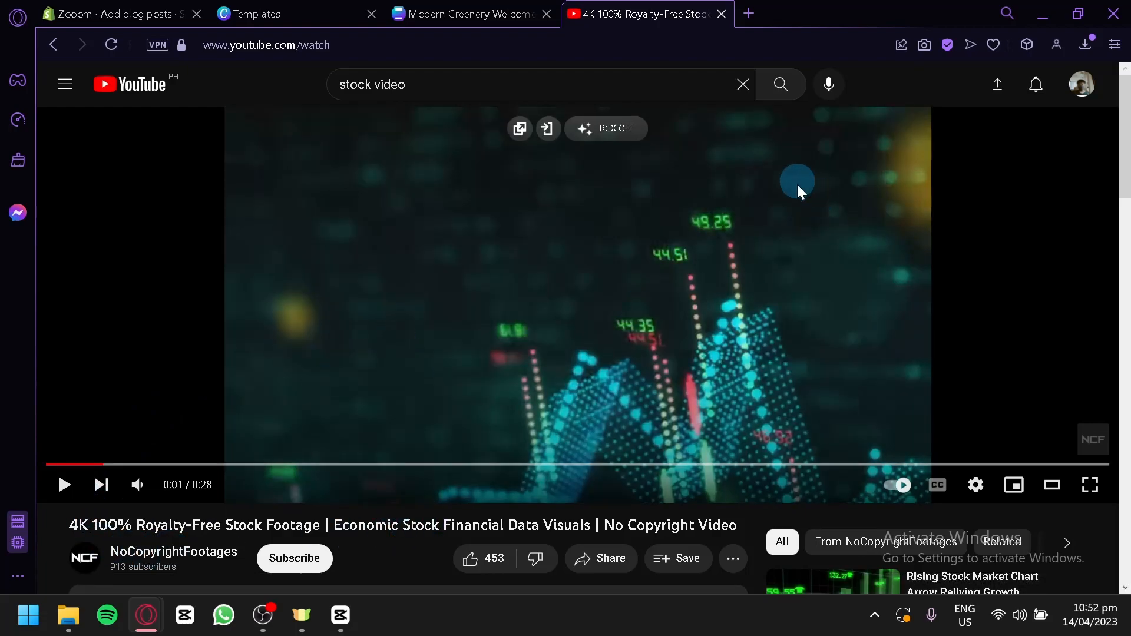
scroll(804, 185, down, 2)
click(622, 450)
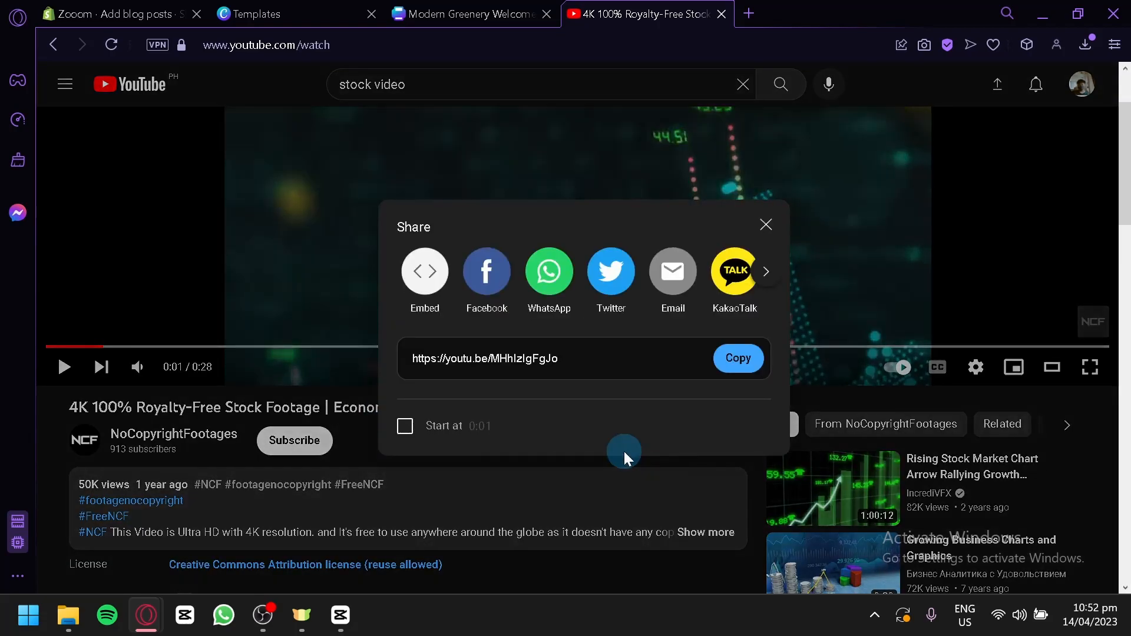
click(418, 277)
scroll(853, 318, down, 3)
scroll(882, 349, up, 3)
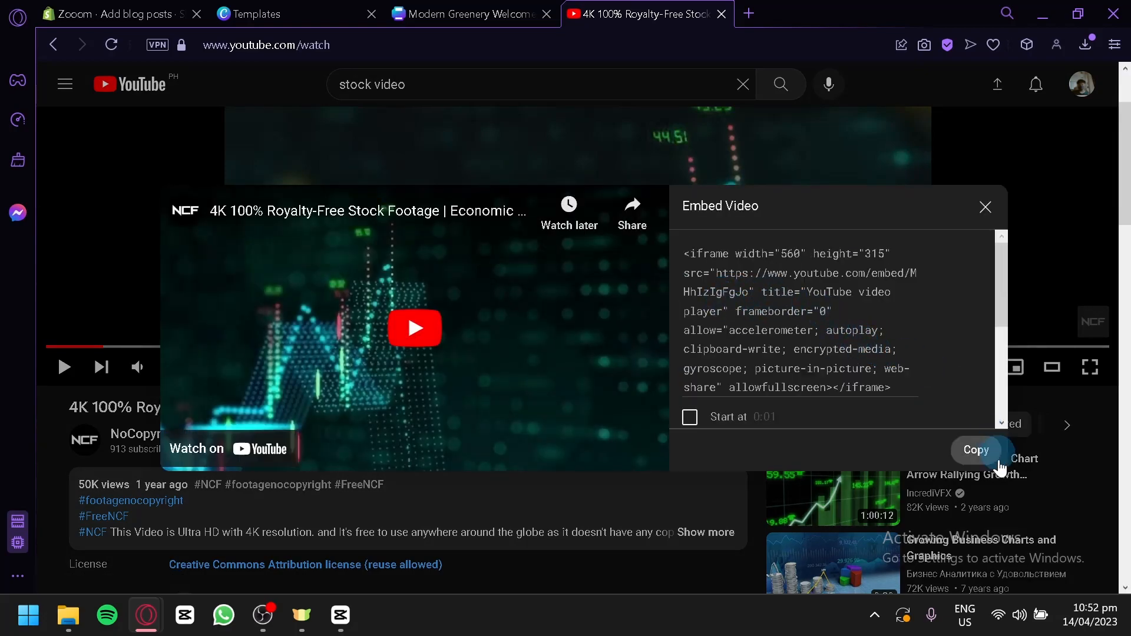
click(974, 464)
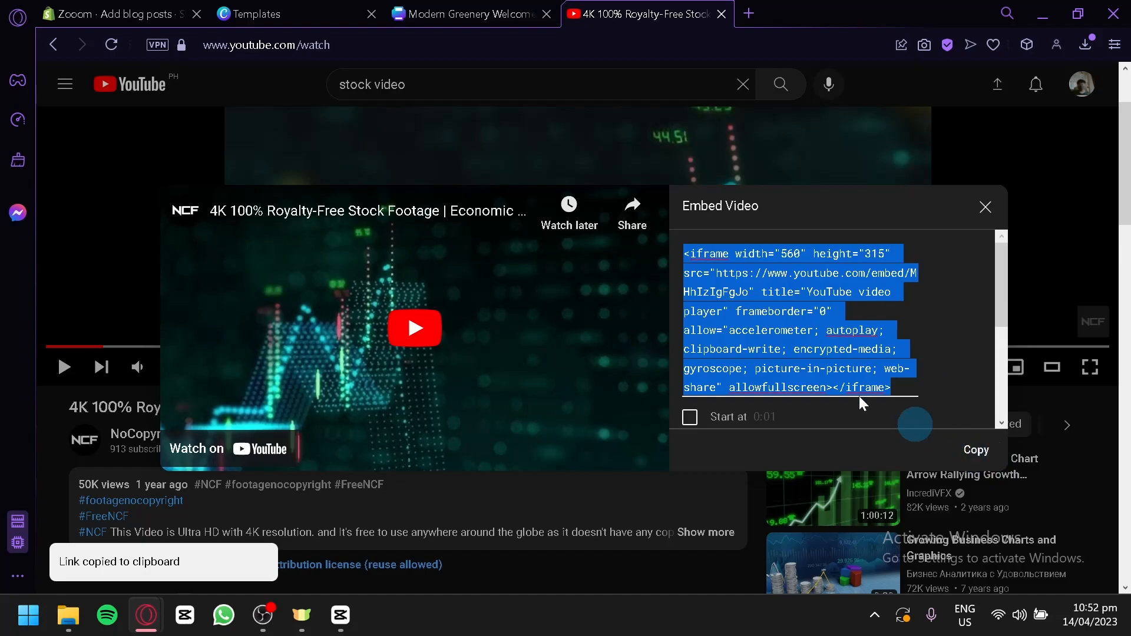
Return to the Shopify blog post and insert the video from the copied embed snippet
click(454, 8)
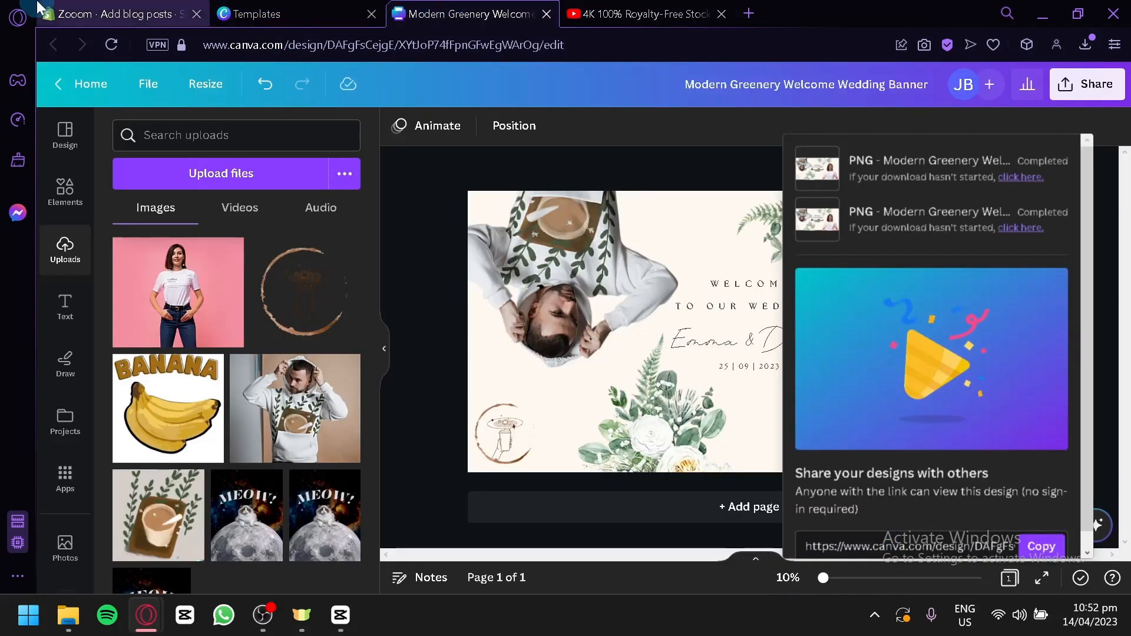
click(112, 13)
click(474, 277)
click(500, 317)
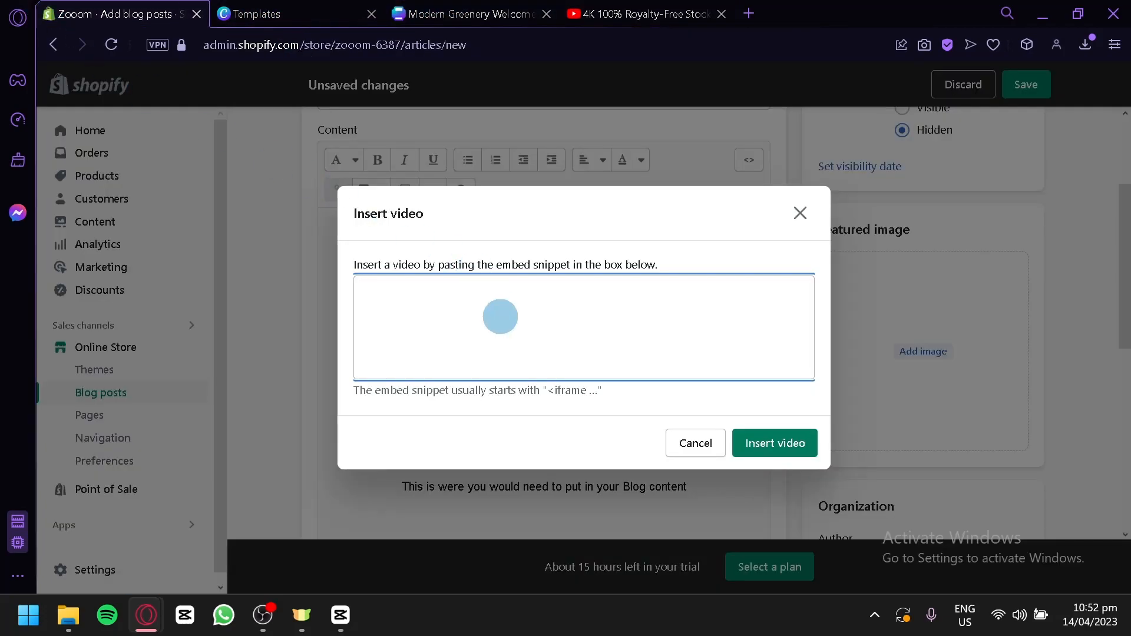
key(ctrl+v)
click(757, 444)
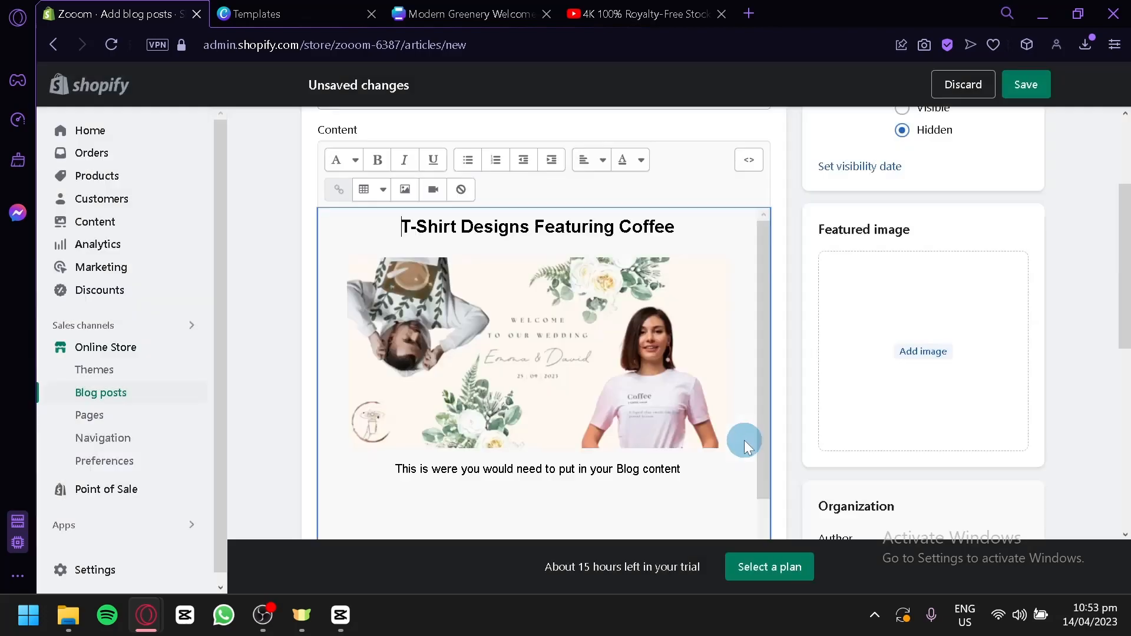
Review the blog post layout from the heading and banner through the embedded video to the search engine listing preview
scroll(448, 351, down, 4)
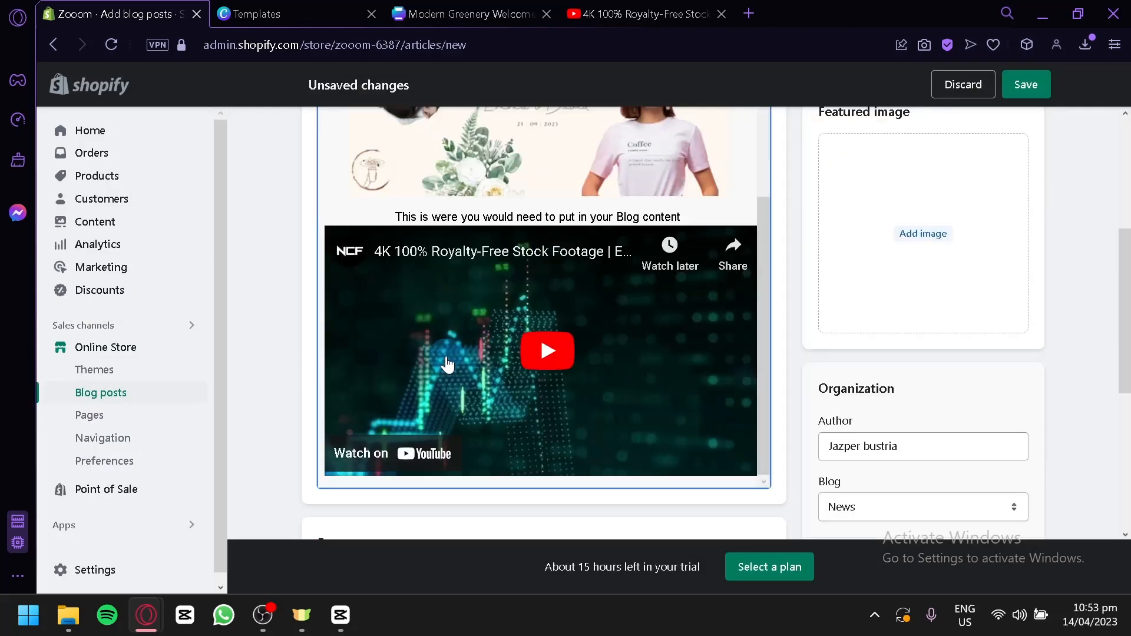
scroll(584, 358, down, 2)
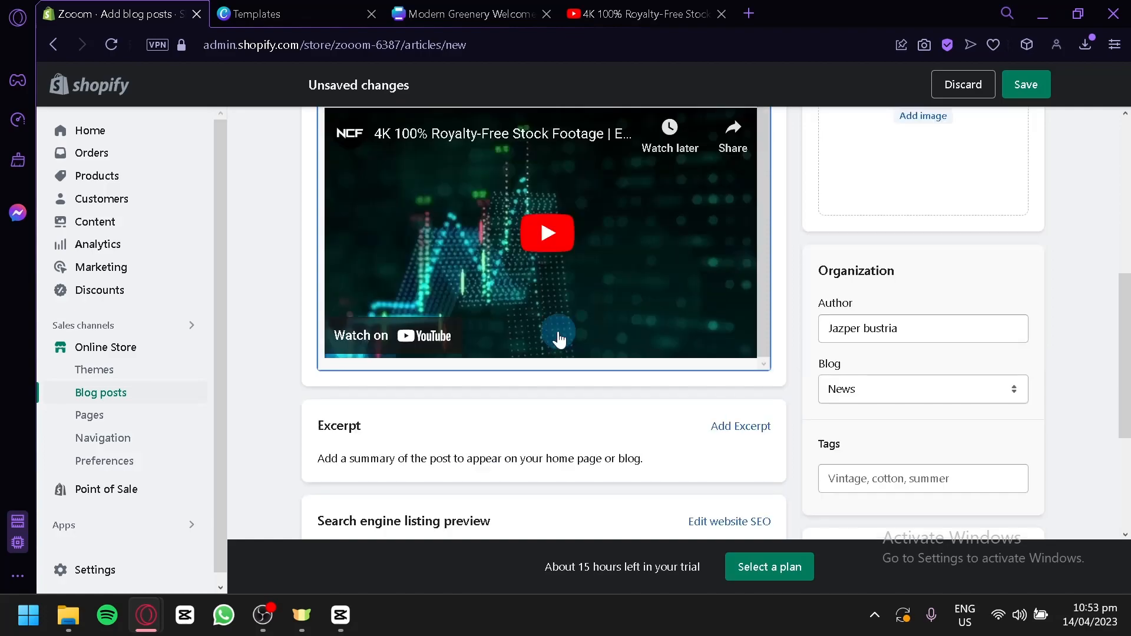
scroll(561, 281, up, 10)
scroll(561, 281, down, 10)
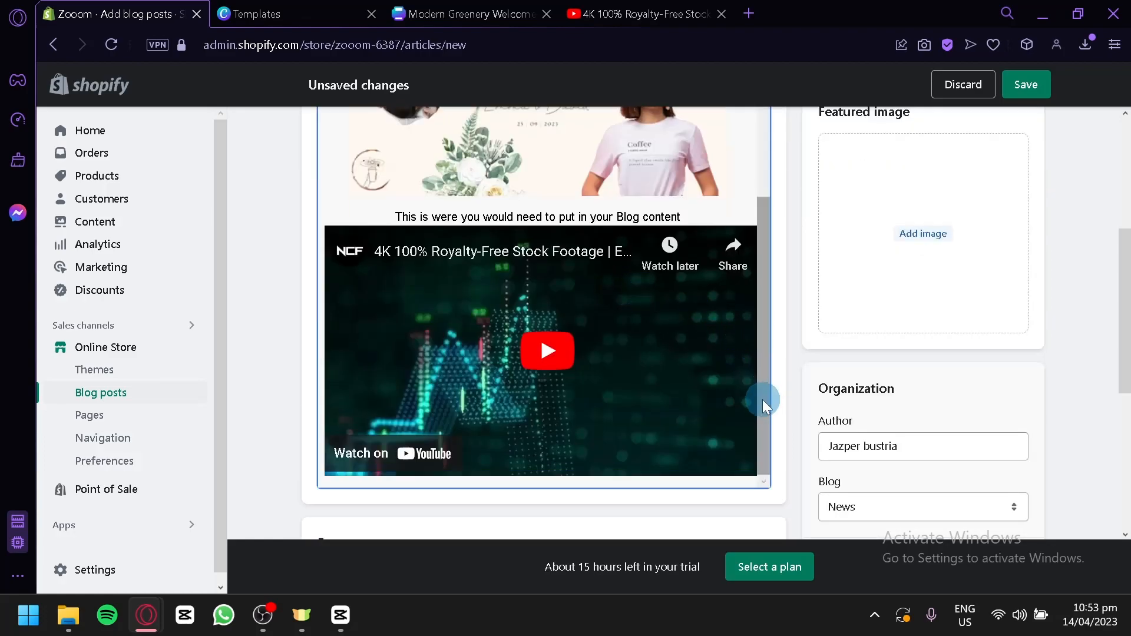
scroll(763, 399, up, 2)
scroll(719, 359, down, 4)
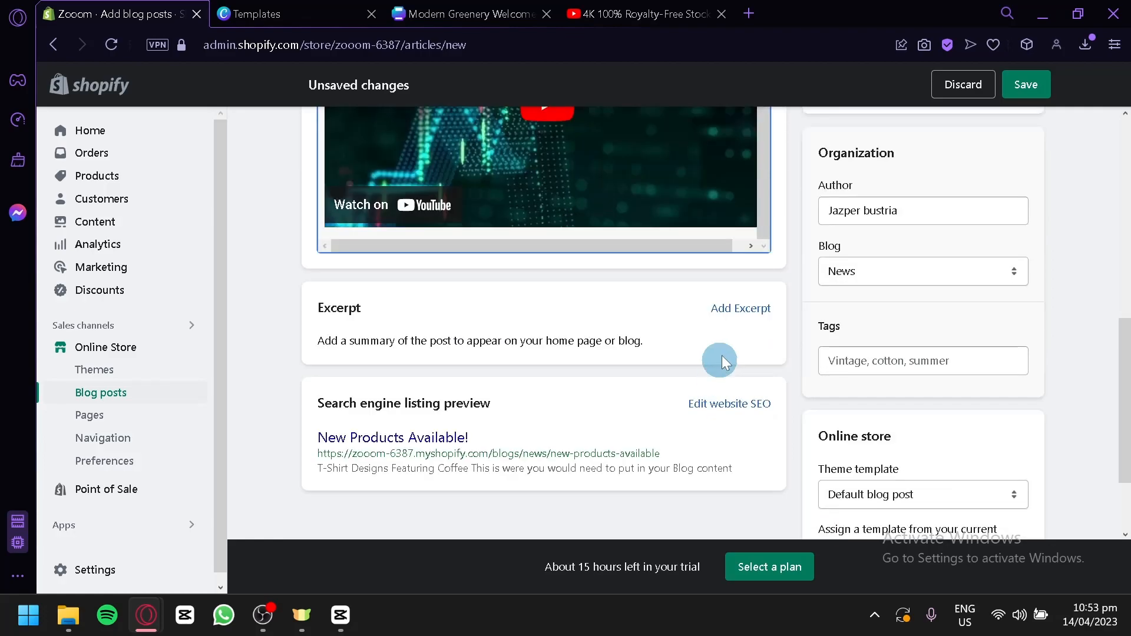
scroll(743, 451, up, 3)
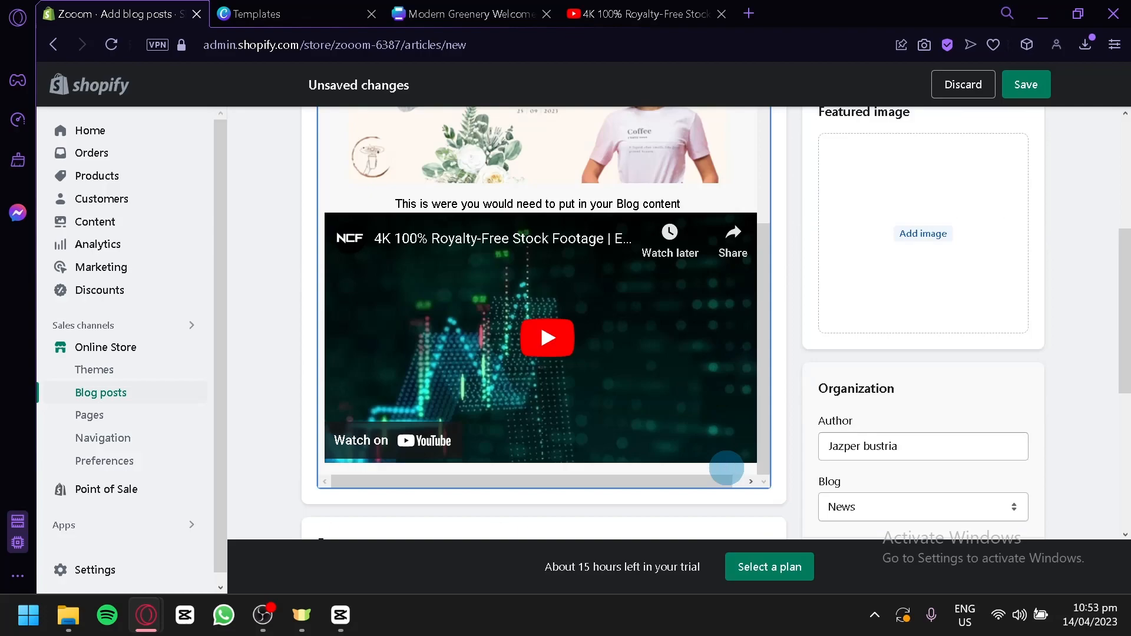
scroll(726, 470, down, 1)
scroll(733, 450, down, 1)
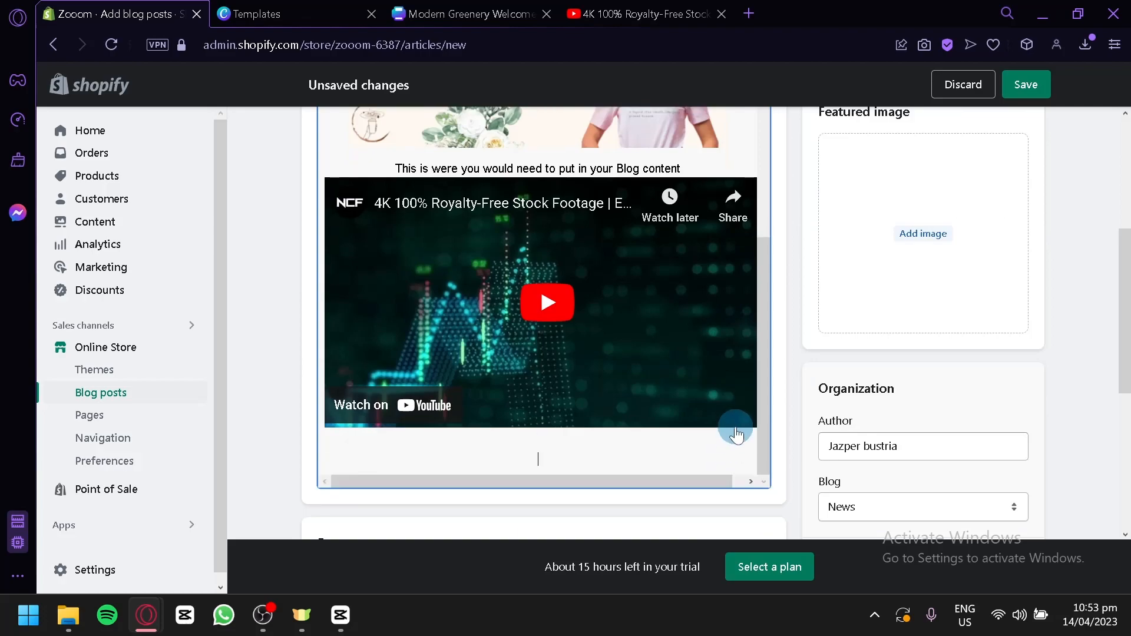
scroll(736, 435, up, 5)
scroll(910, 379, up, 3)
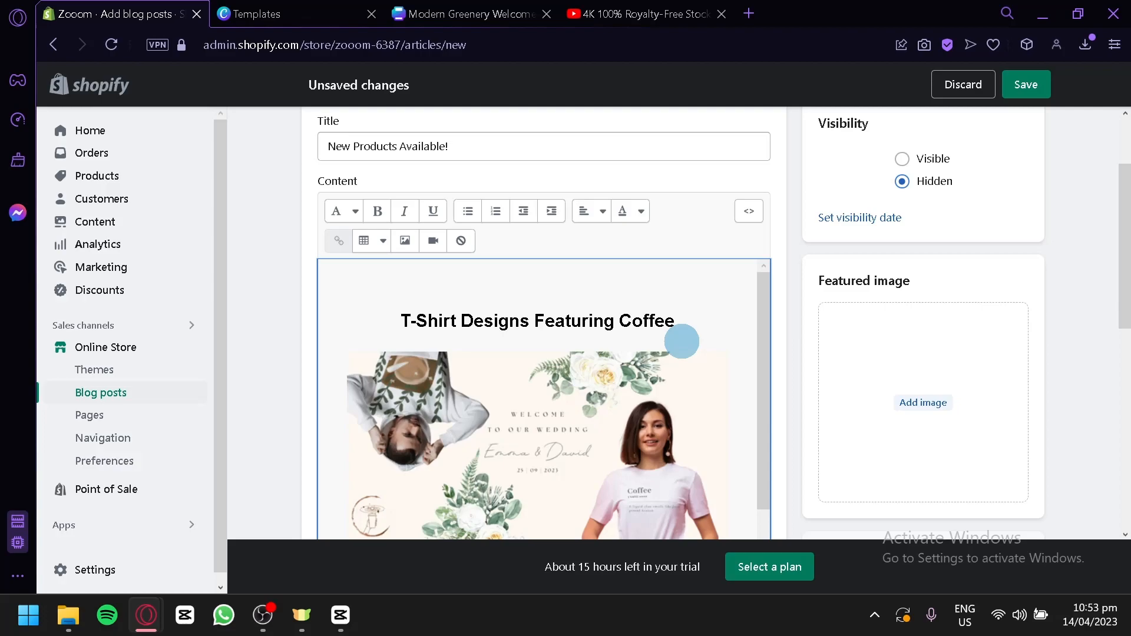
scroll(682, 341, down, 5)
scroll(554, 407, down, 2)
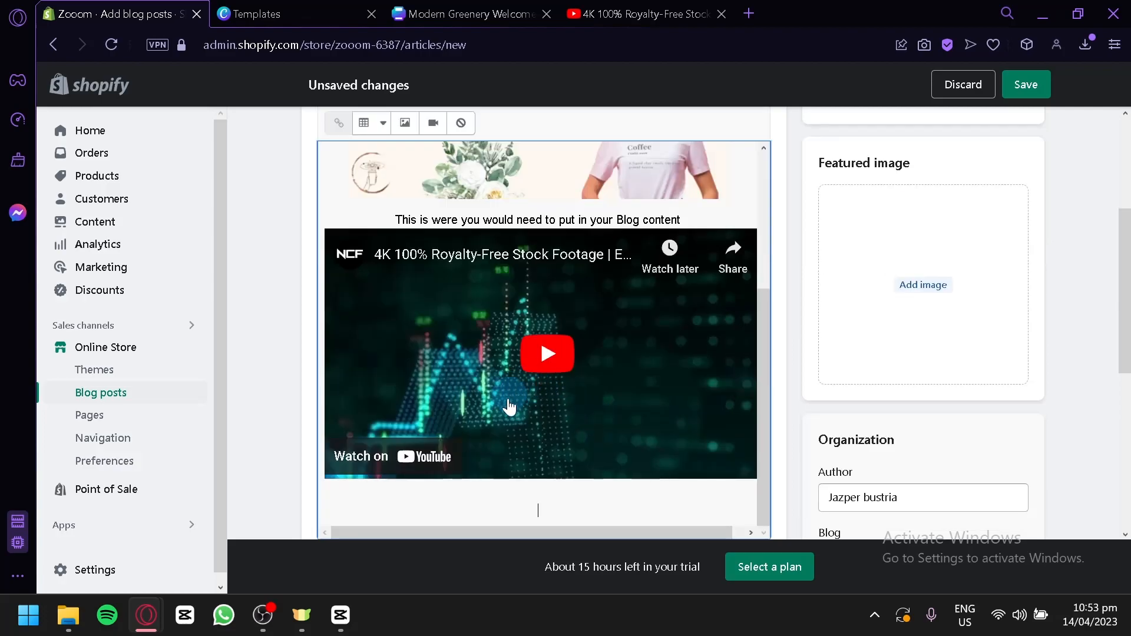
scroll(489, 318, up, 5)
scroll(731, 318, down, 5)
Add the text "Coffee Recipe for Happiness" below the embedded video, correcting the spelling of "Recipe"
text(cipie for Happiness)
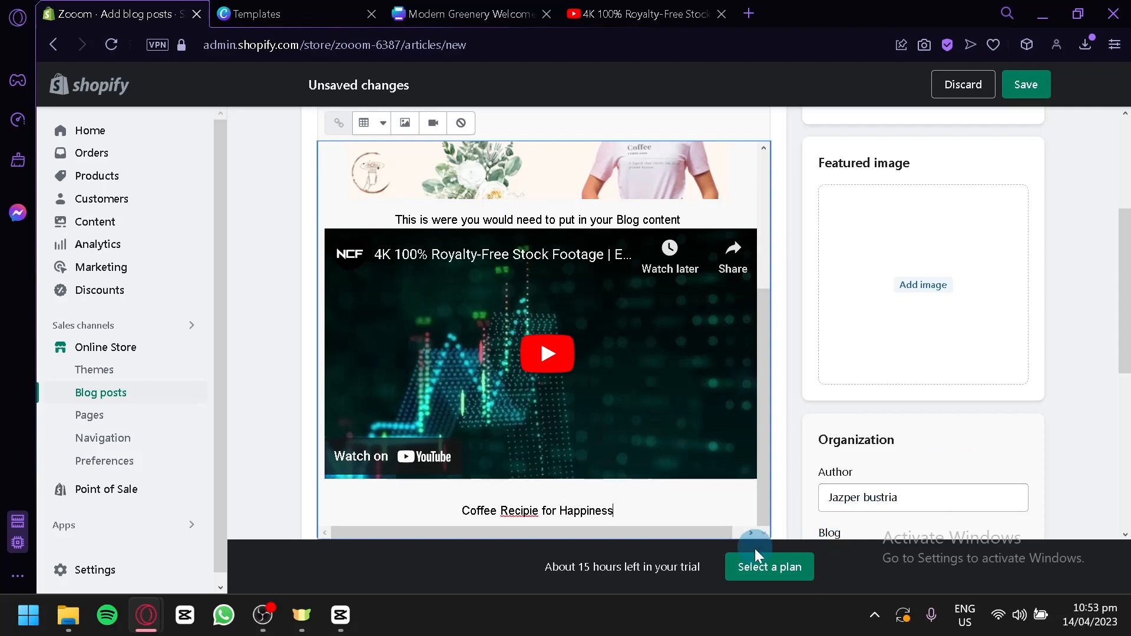
right_click(511, 510)
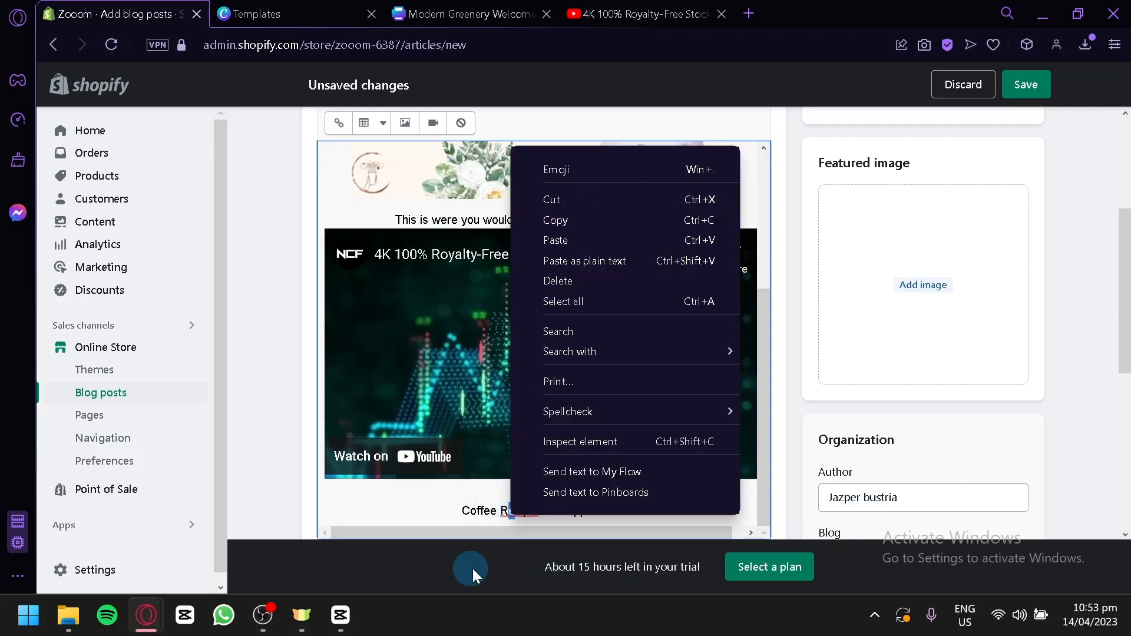
click(623, 525)
Format the "Coffee Recipe for Happiness" line as Heading 2
drag(629, 511, 457, 510)
scroll(407, 171, up, 6)
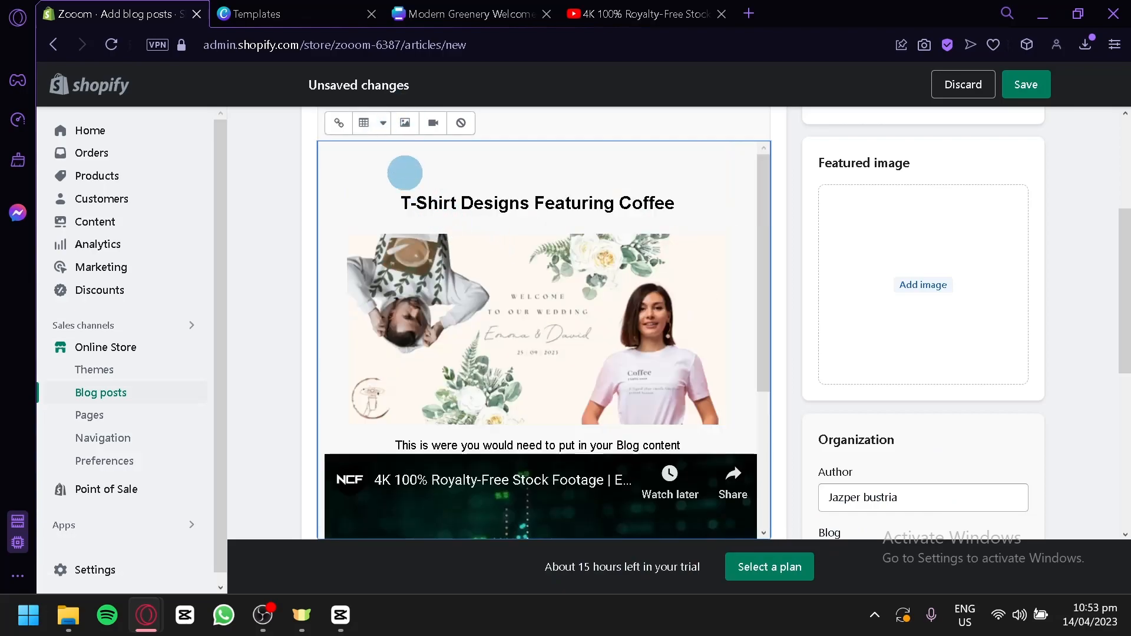
scroll(518, 212, up, 2)
click(355, 328)
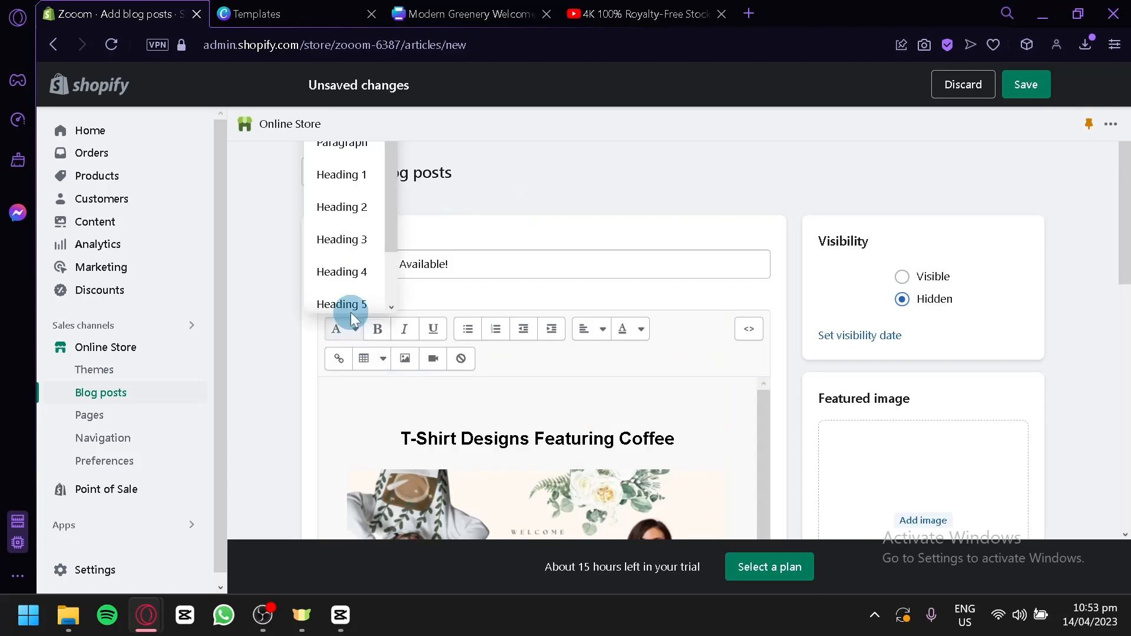
click(359, 207)
scroll(590, 265, down, 10)
scroll(639, 350, down, 4)
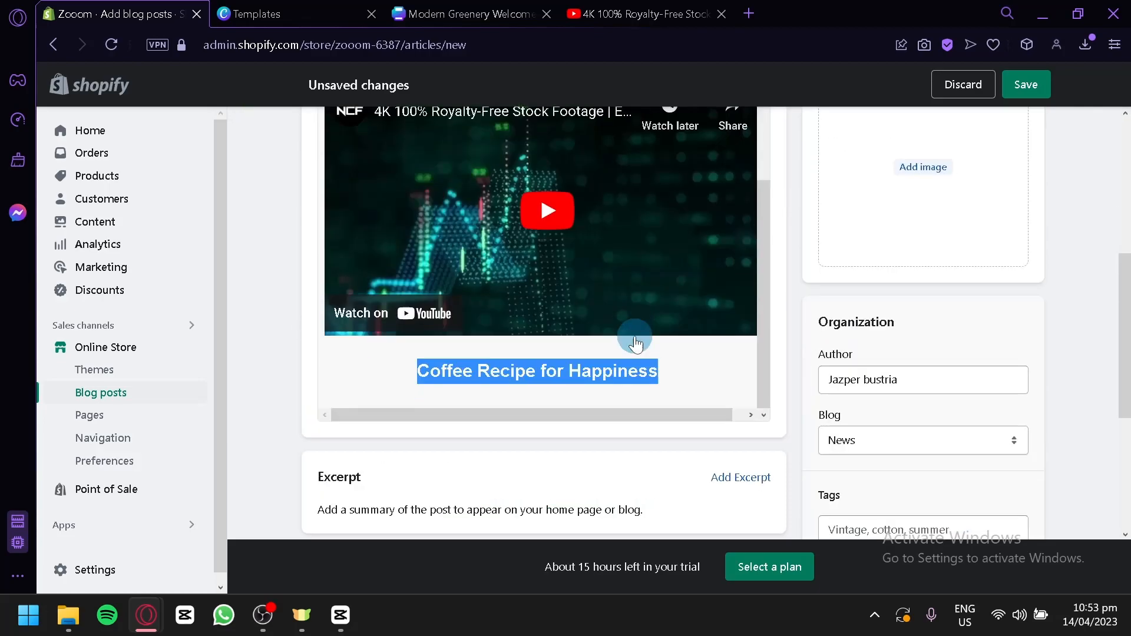
Add the line "More content on this section" beneath the "Coffee Recipe for Happiness" heading
click(674, 368)
scroll(702, 377, up, 2)
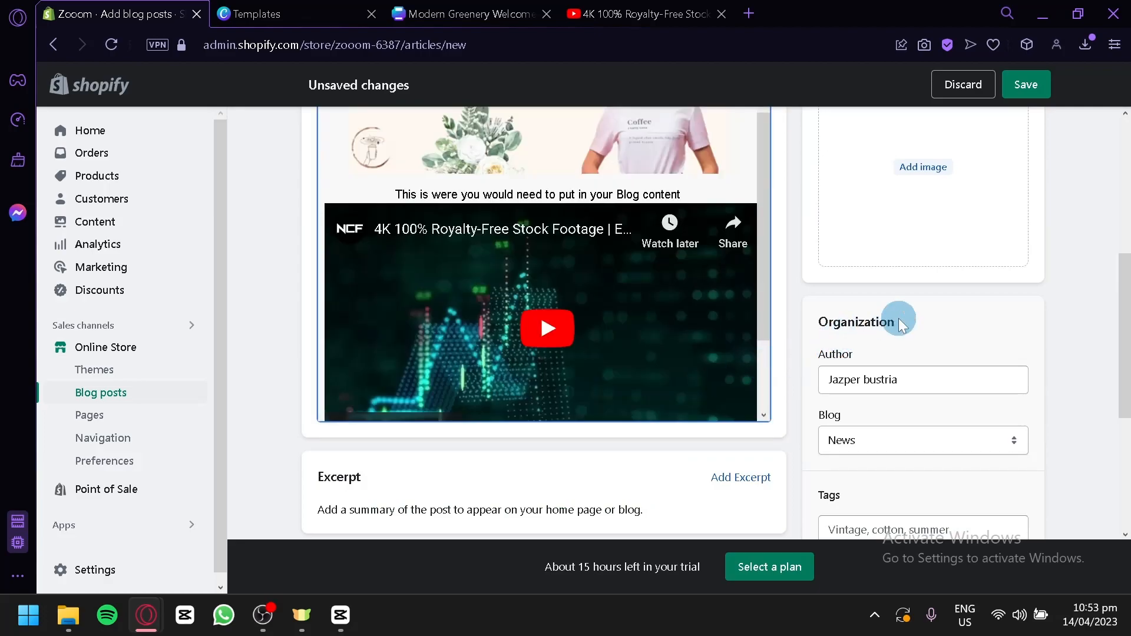
scroll(902, 326, up, 4)
scroll(682, 391, down, 3)
scroll(713, 424, down, 4)
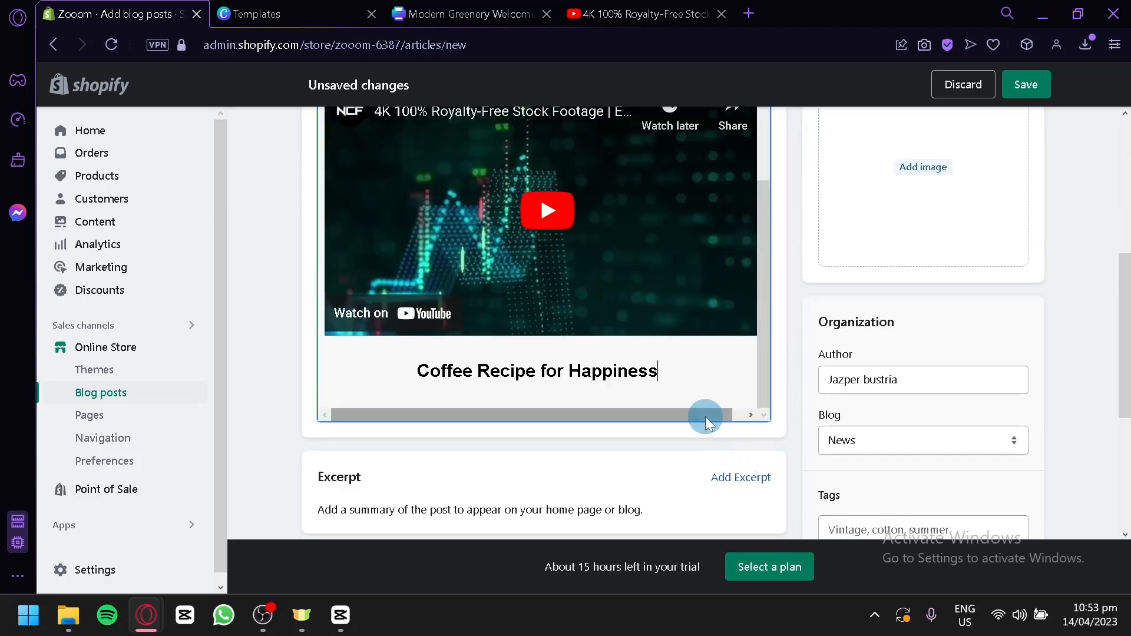
key(Return)
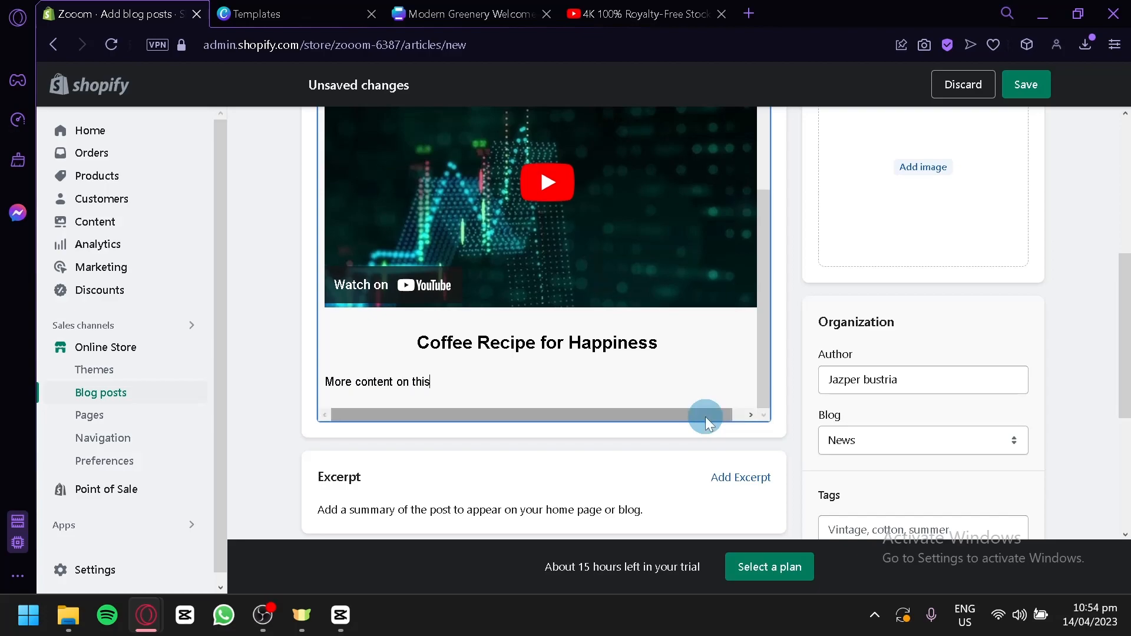
text(More content on this section)
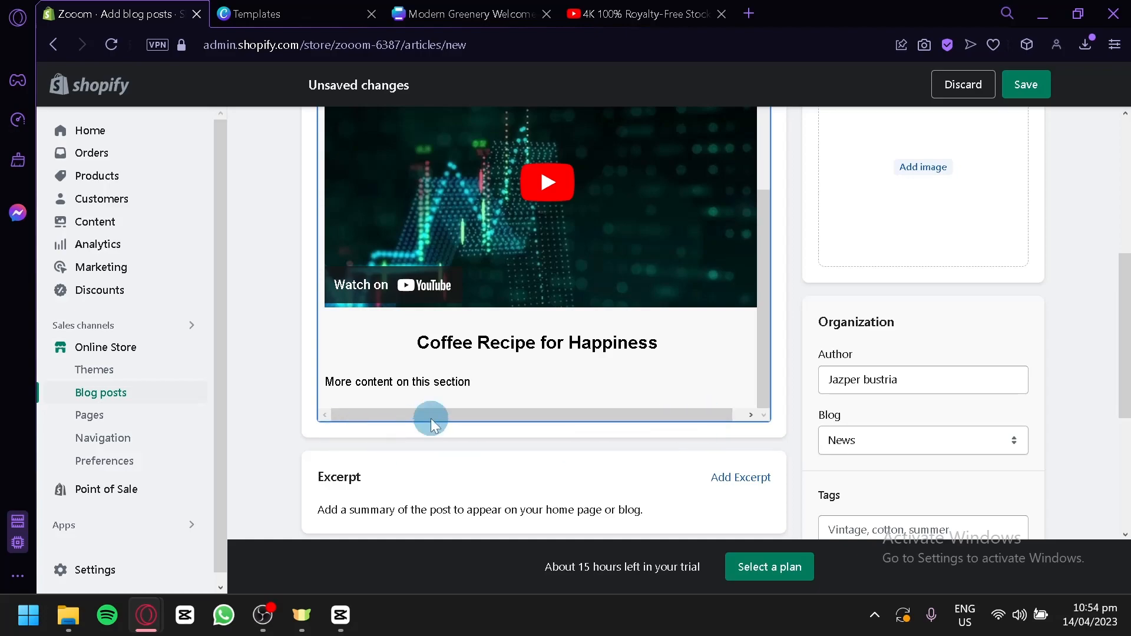
Center-align the "More content on this section" line
drag(466, 389, 301, 367)
scroll(881, 391, up, 4)
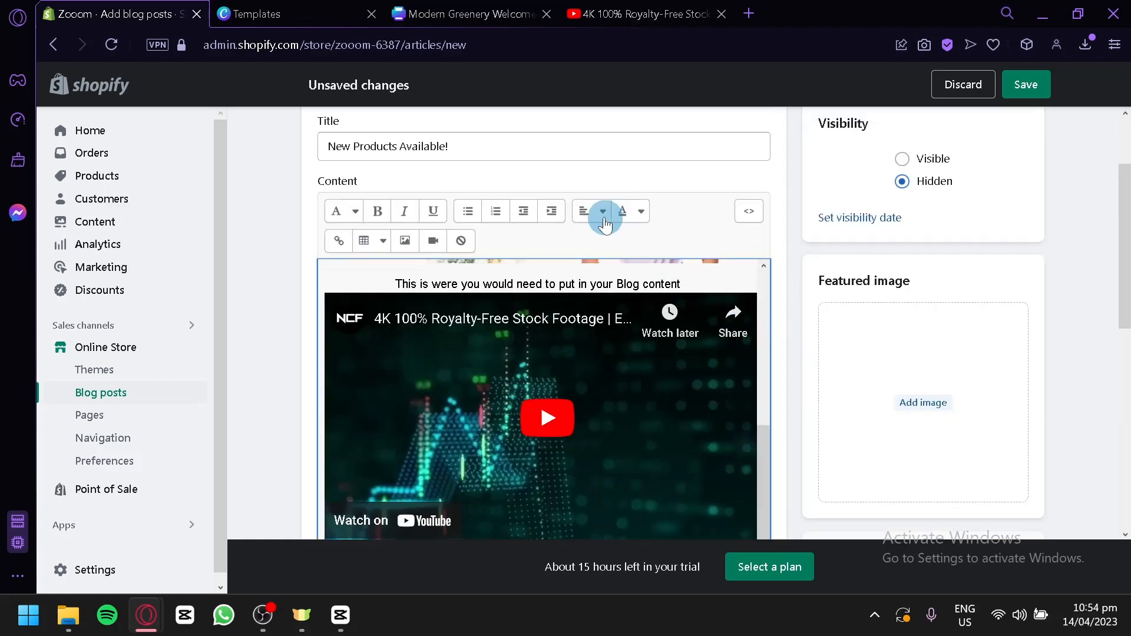
click(587, 211)
click(607, 283)
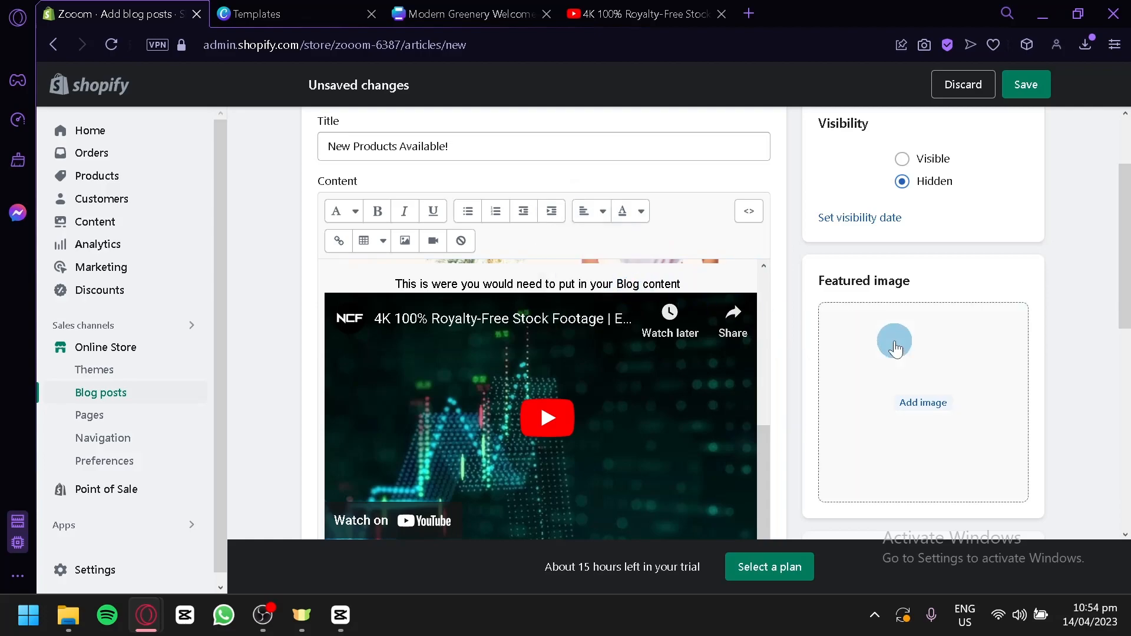
scroll(886, 341, down, 4)
Insert the already uploaded "I can't say I do without you!" image below the "More content on this section" line
click(688, 388)
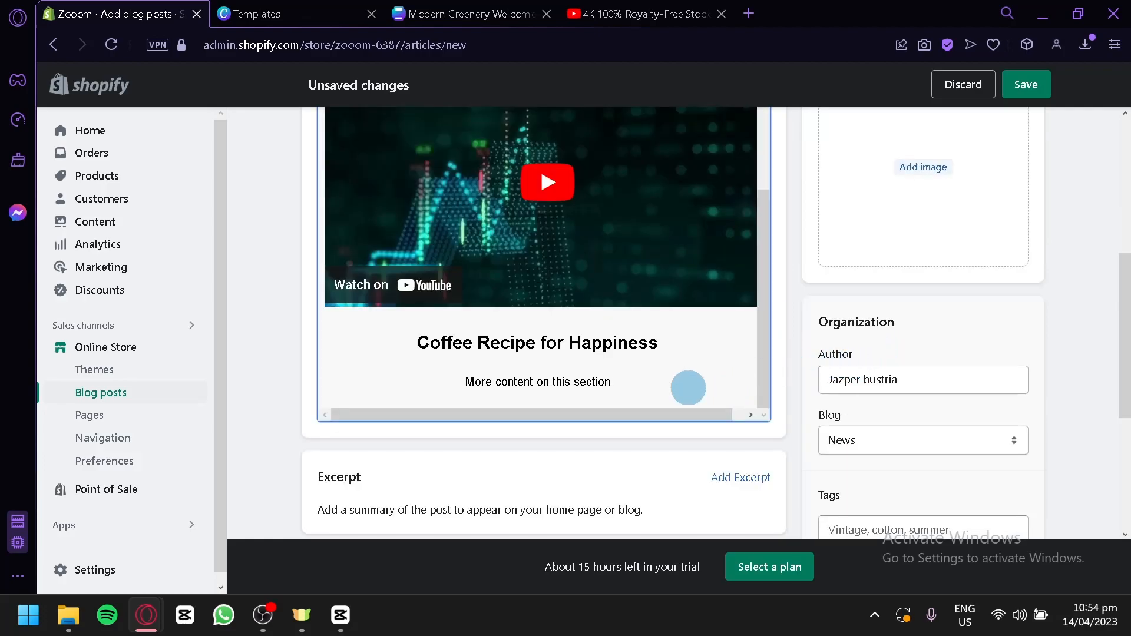
scroll(784, 339, up, 4)
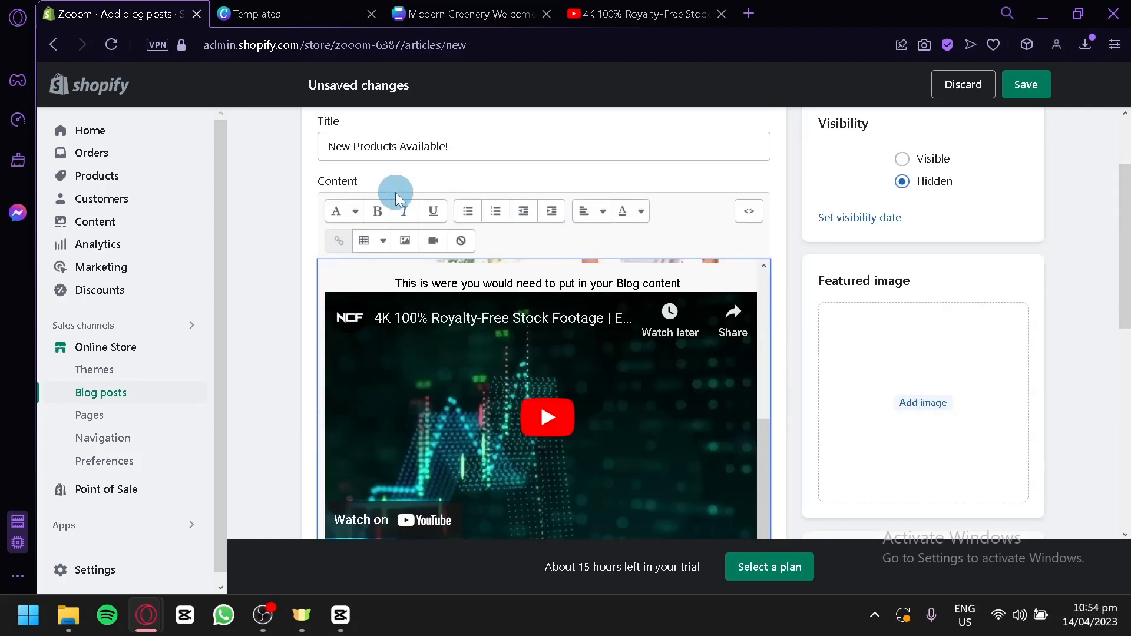
click(404, 241)
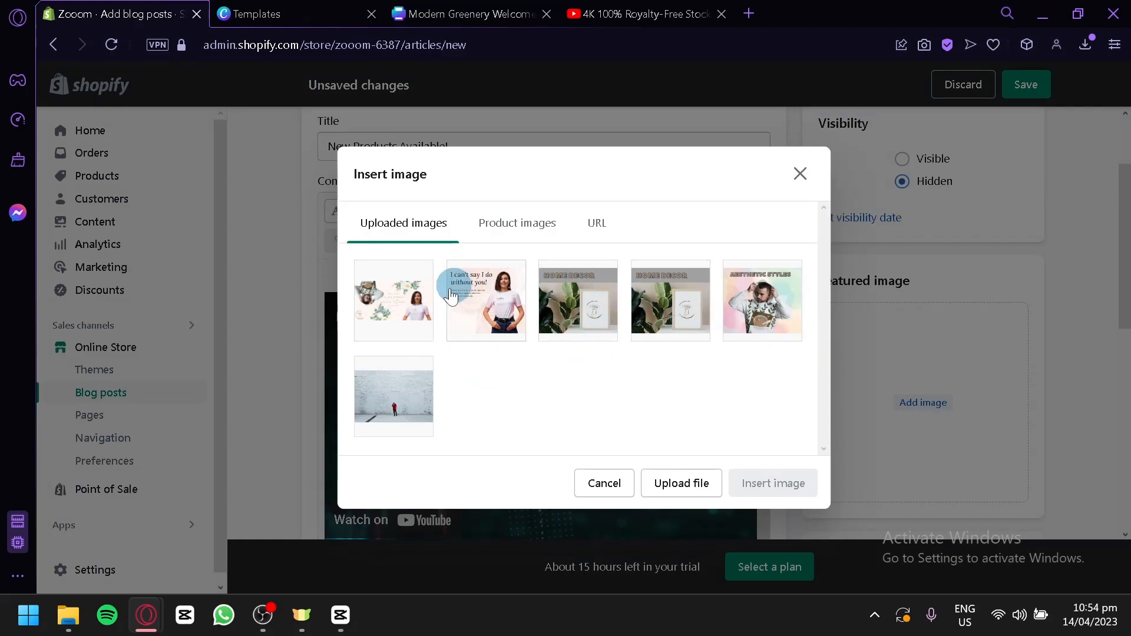
click(496, 345)
click(769, 543)
scroll(758, 462, down, 10)
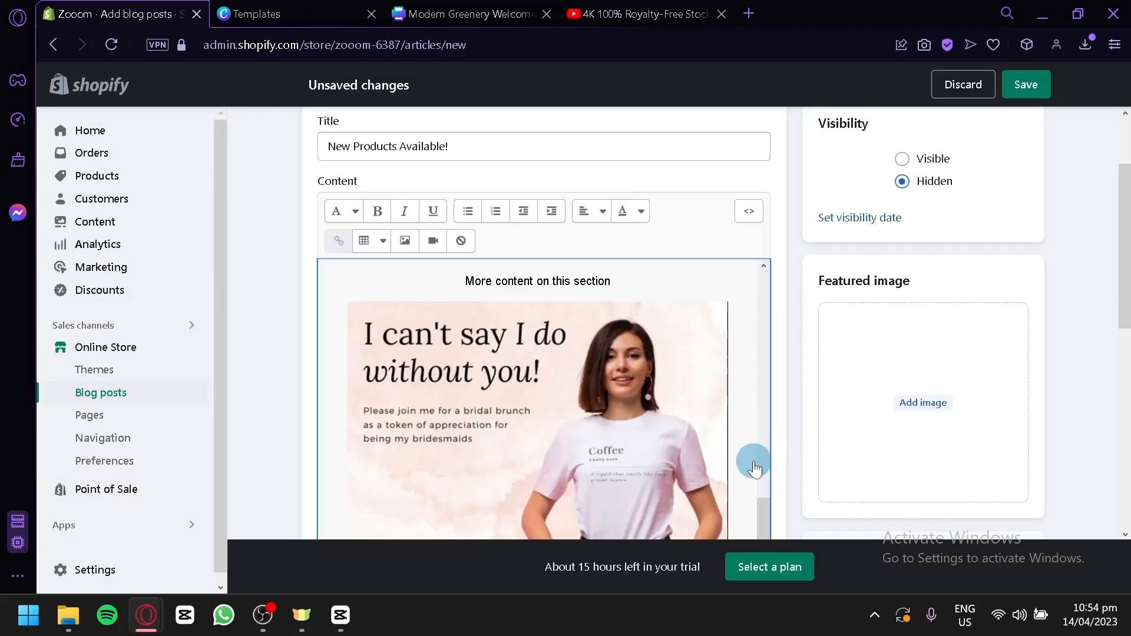
scroll(736, 454, up, 2)
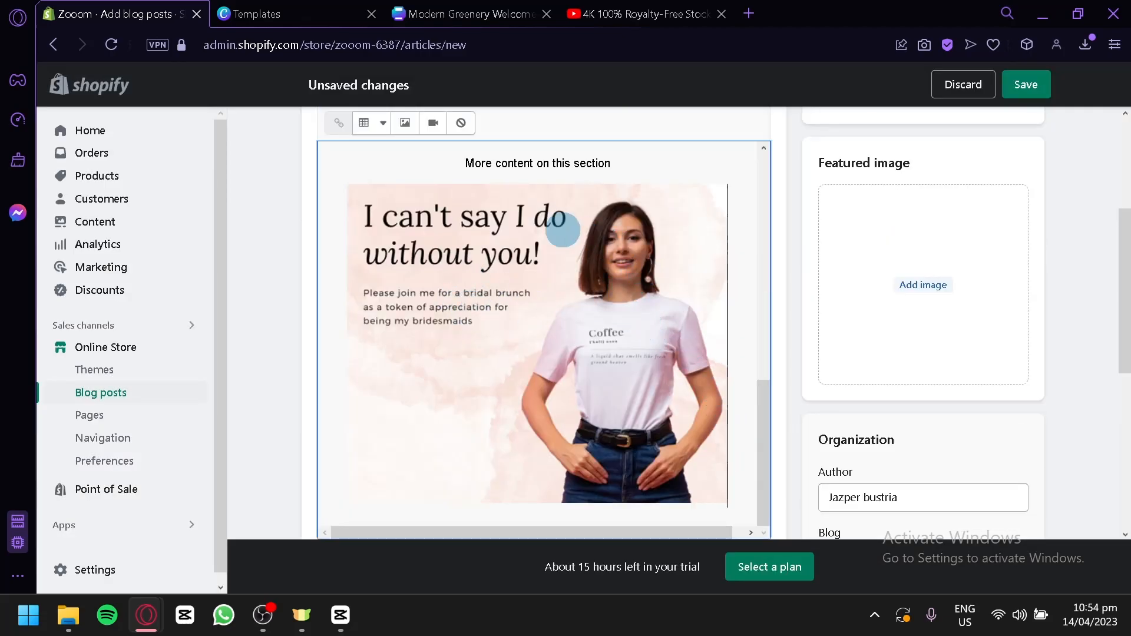
Add the line "Buy Here Now!" below the "I can't say I do without you!" image and select its text
scroll(743, 298, up, 2)
scroll(652, 386, down, 2)
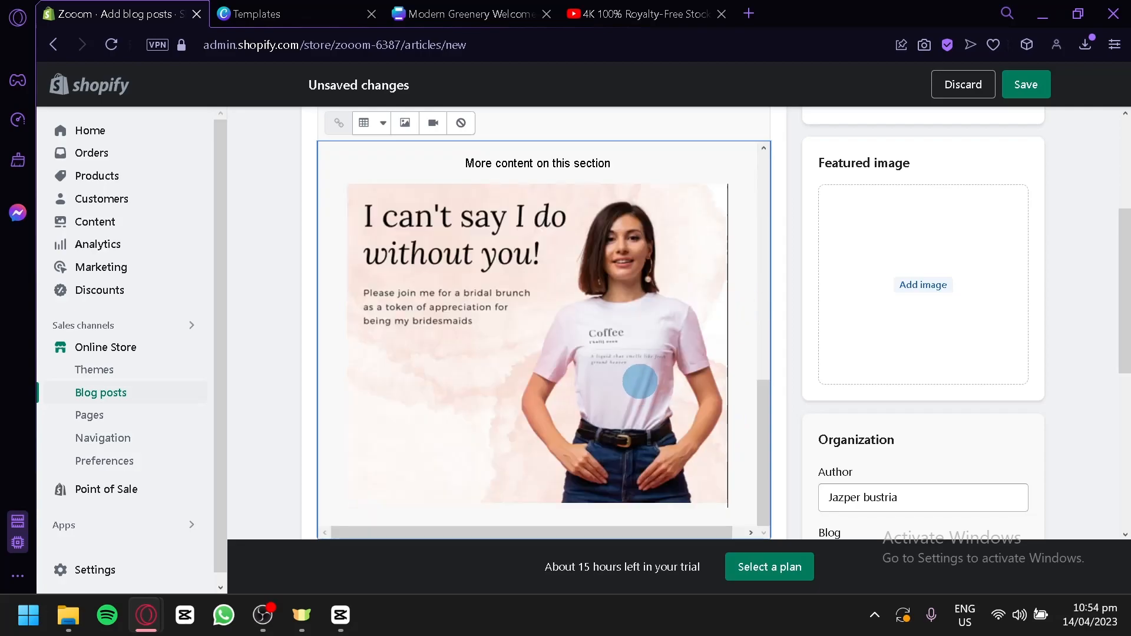
scroll(616, 356, up, 3)
scroll(555, 301, down, 6)
scroll(763, 354, up, 4)
scroll(741, 373, down, 2)
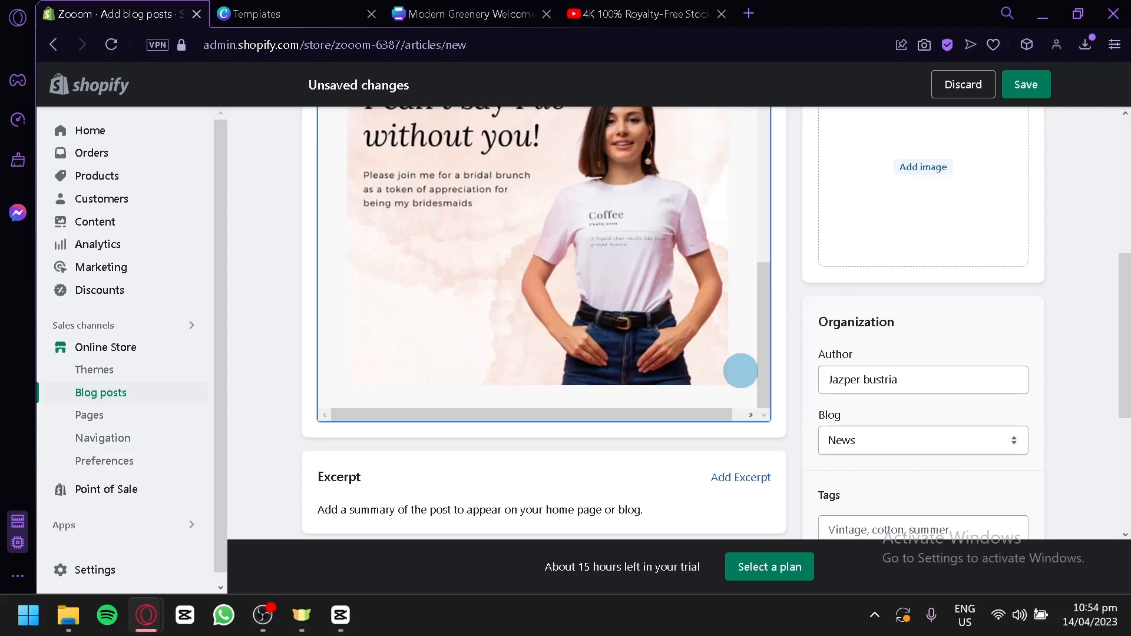
key(Return)
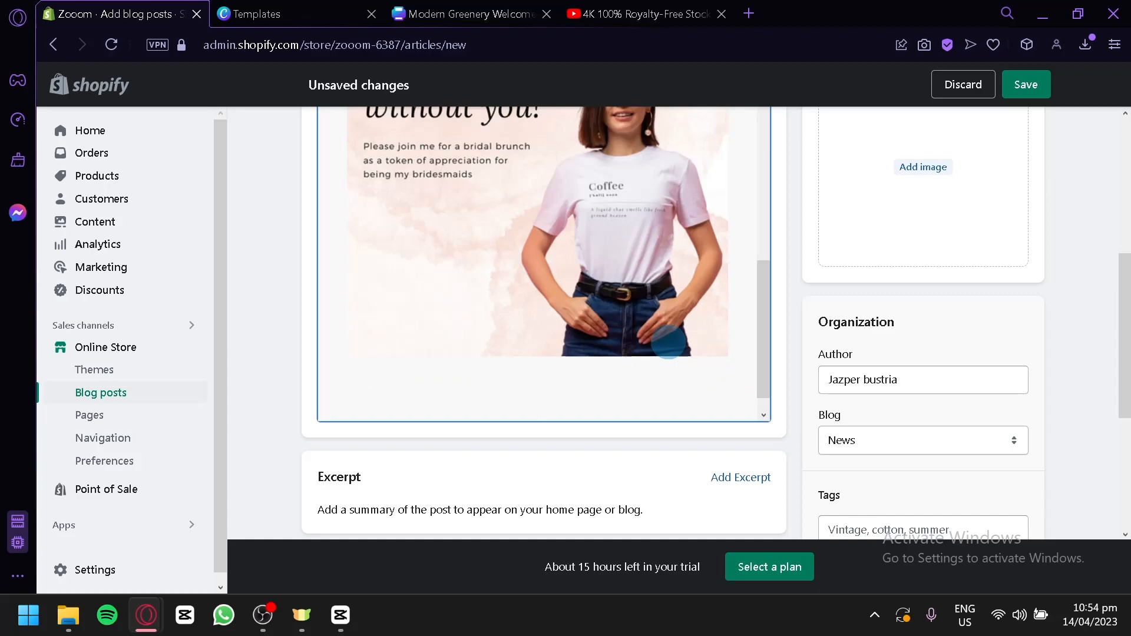
text(Now!)
drag(586, 412, 563, 412)
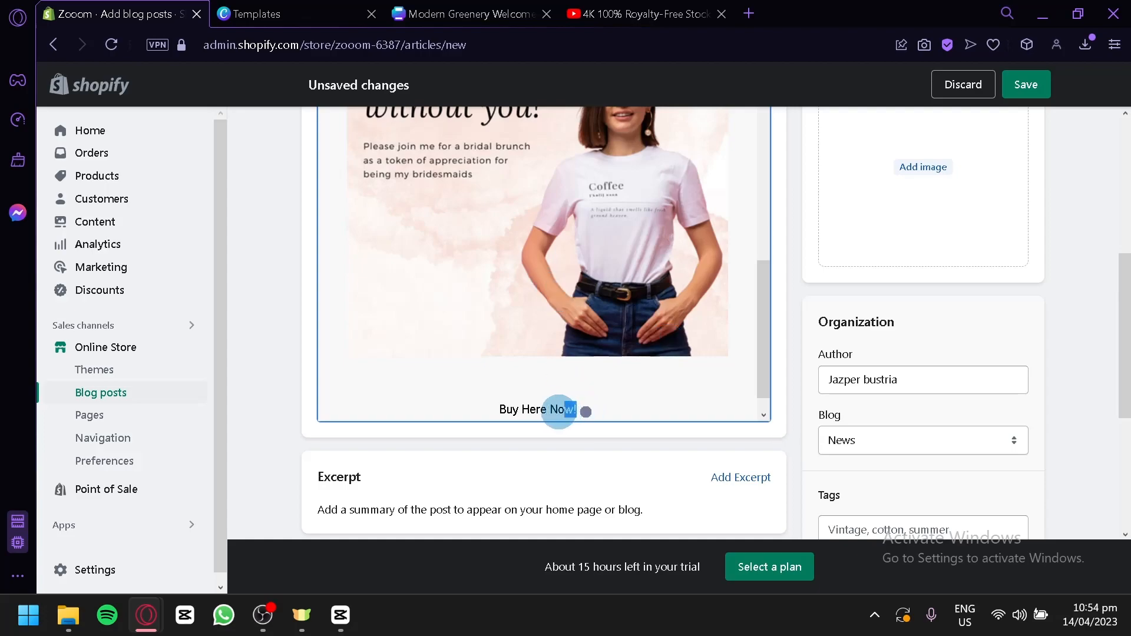
scroll(619, 359, up, 10)
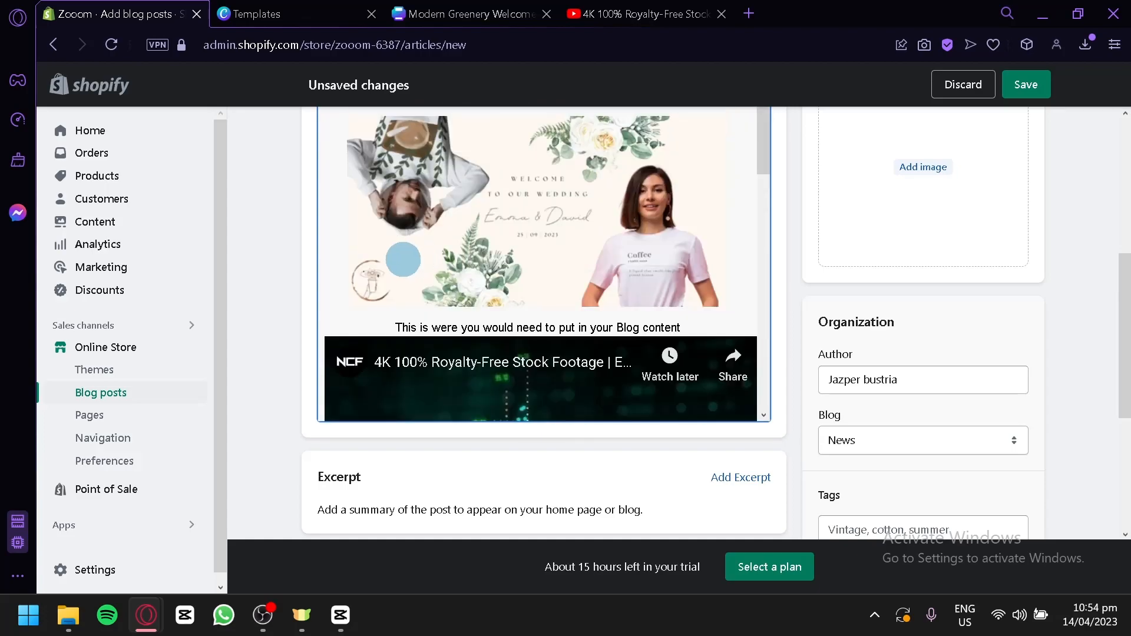
scroll(408, 257, up, 5)
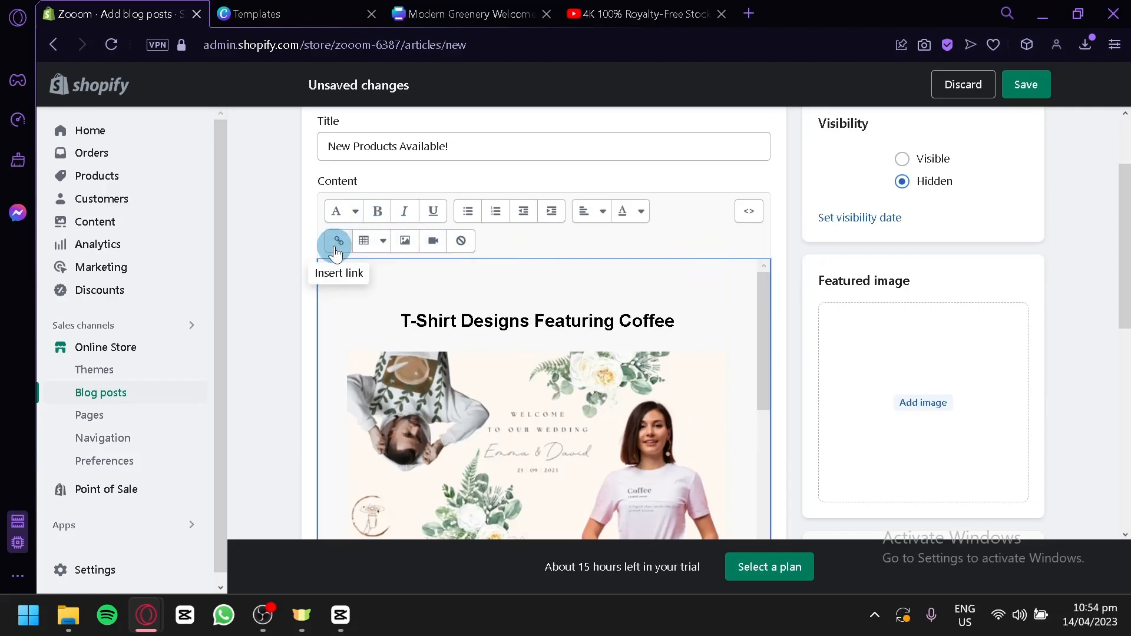
click(337, 242)
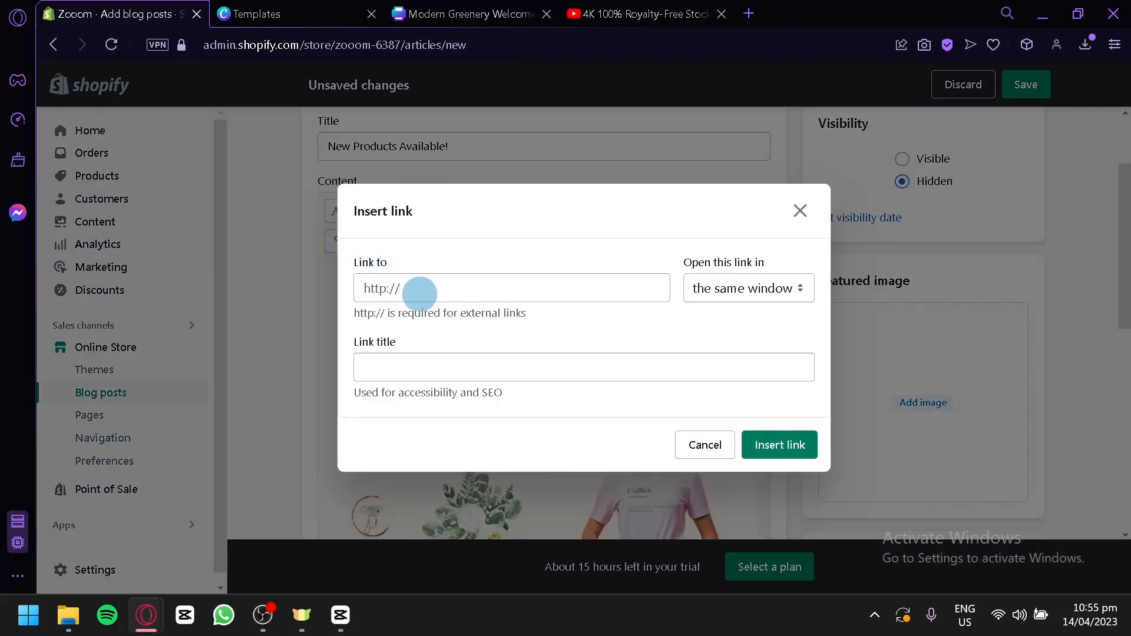
click(749, 291)
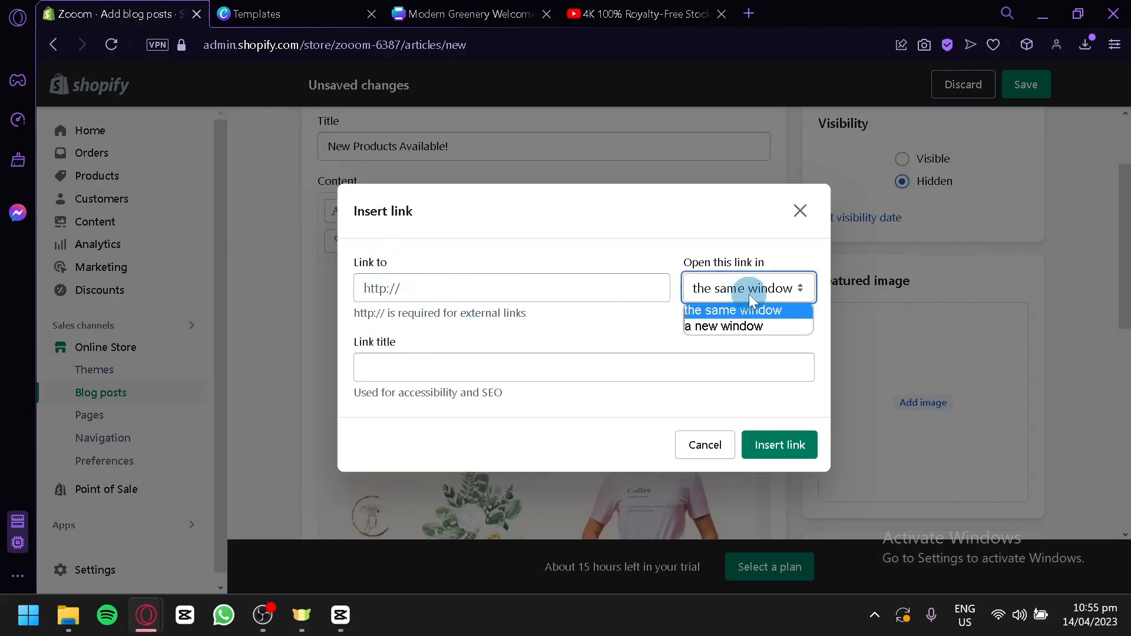
click(751, 300)
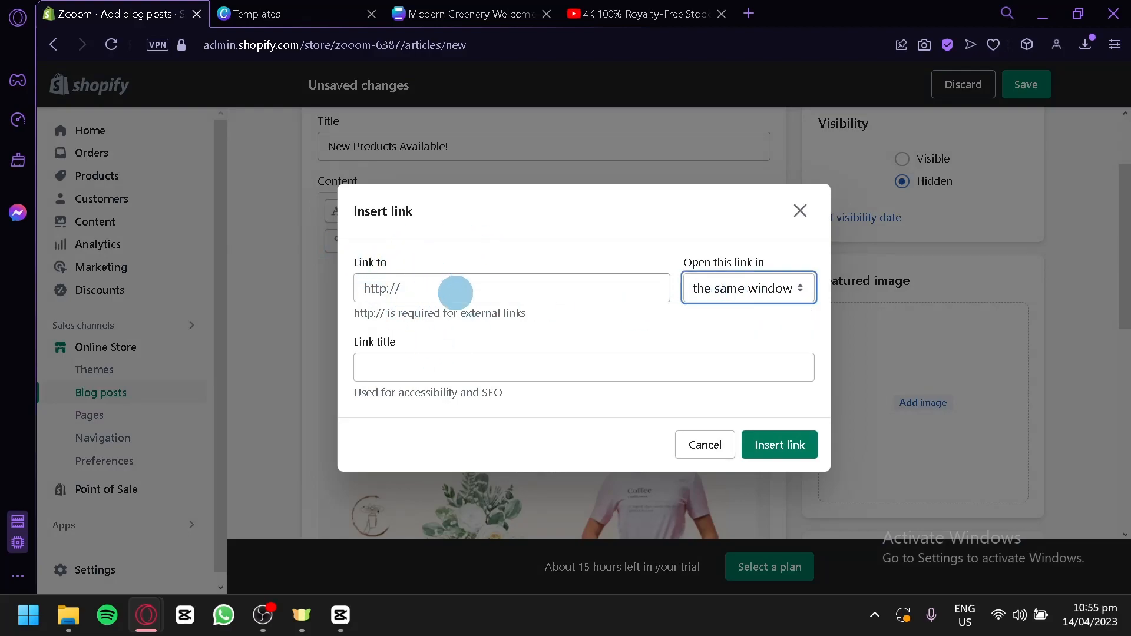
click(453, 292)
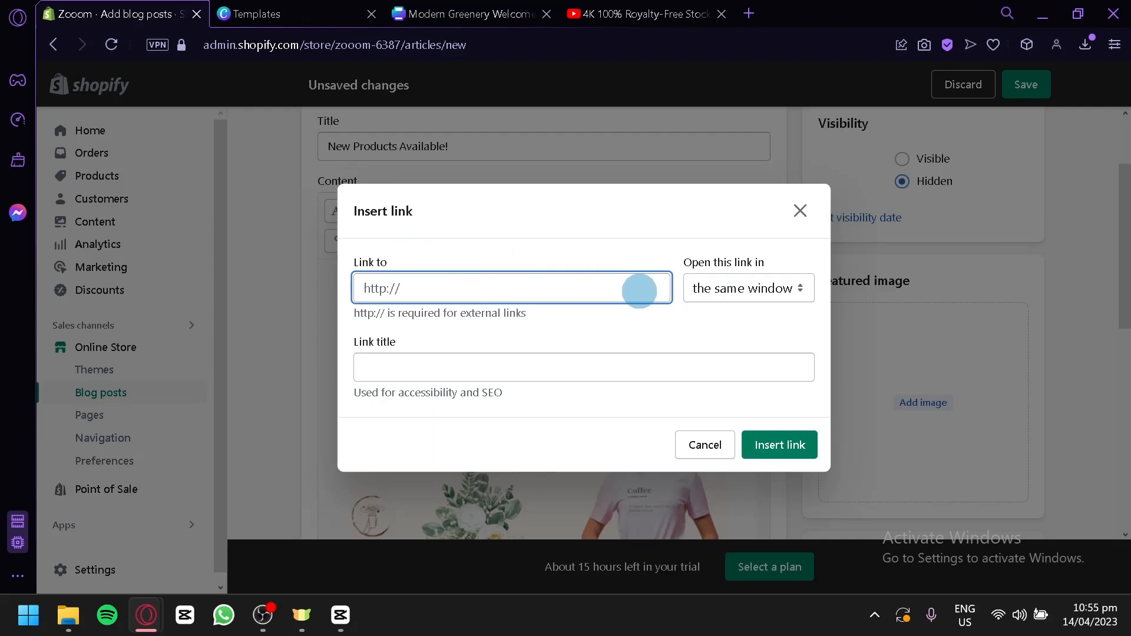
click(304, 172)
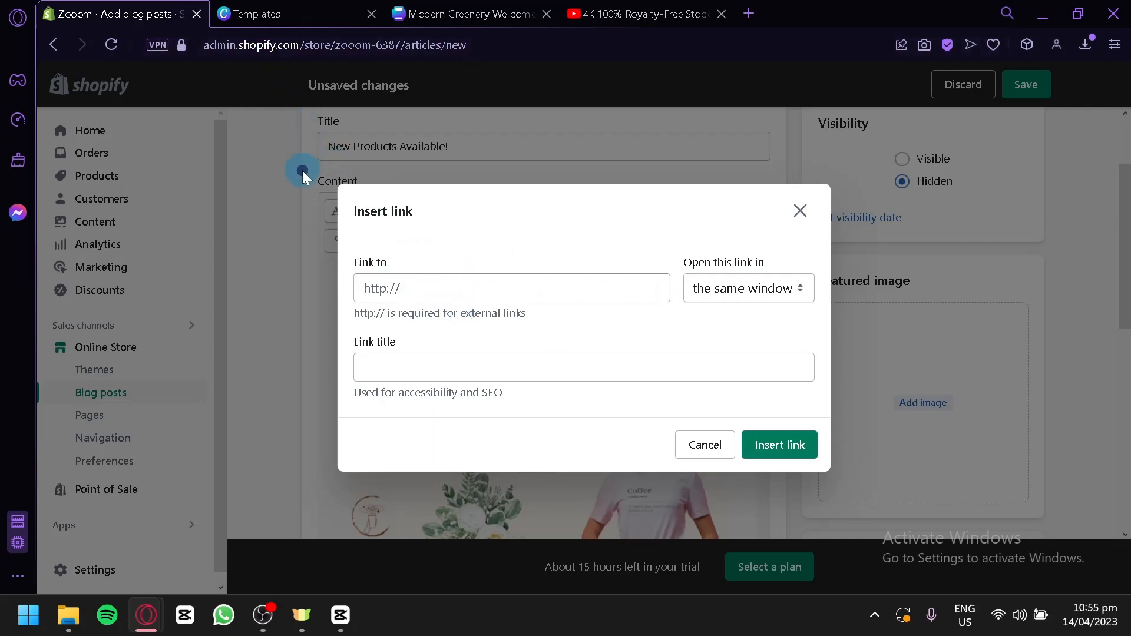
click(801, 211)
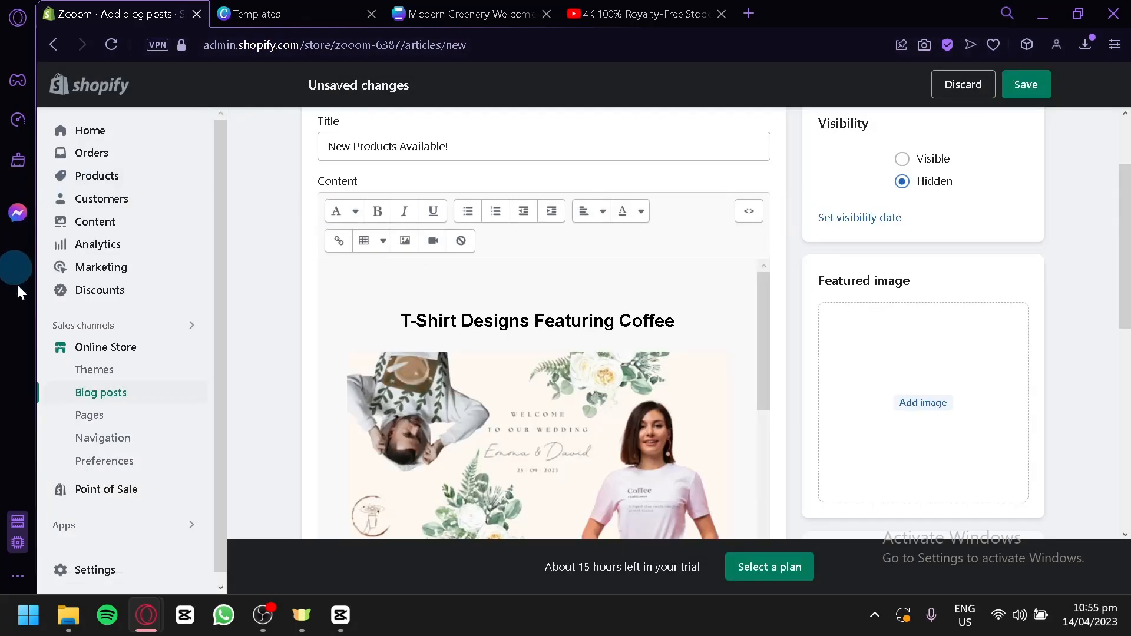
right_click(111, 365)
click(88, 369)
click(90, 371)
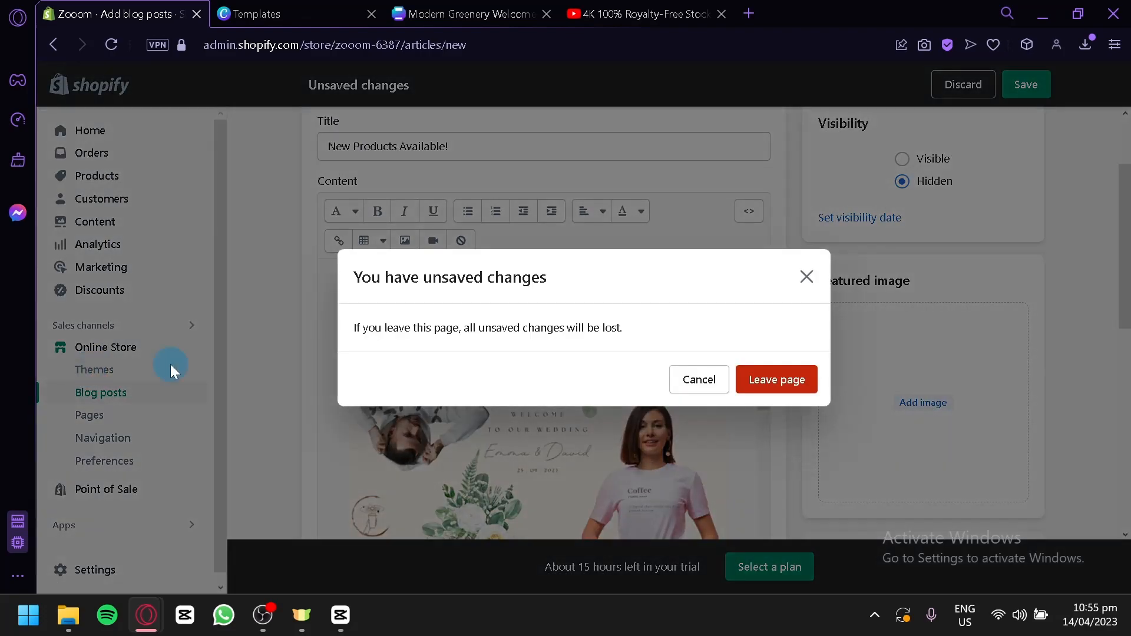
click(687, 383)
Open the Themes page in a new tab and preview the Dawn theme's storefront
right_click(156, 367)
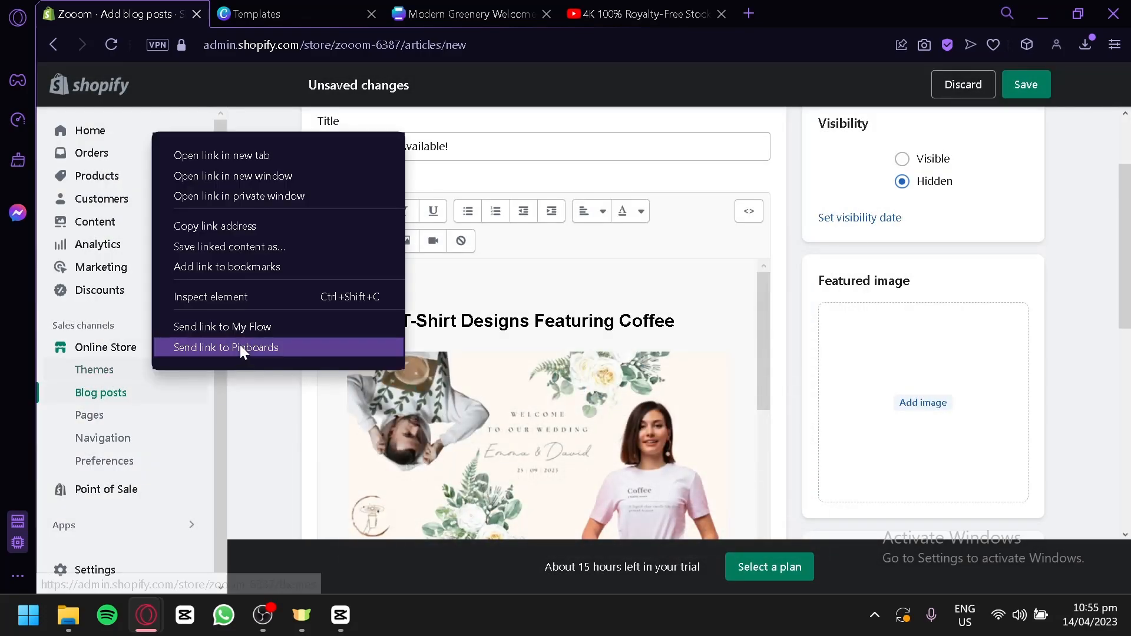
click(265, 146)
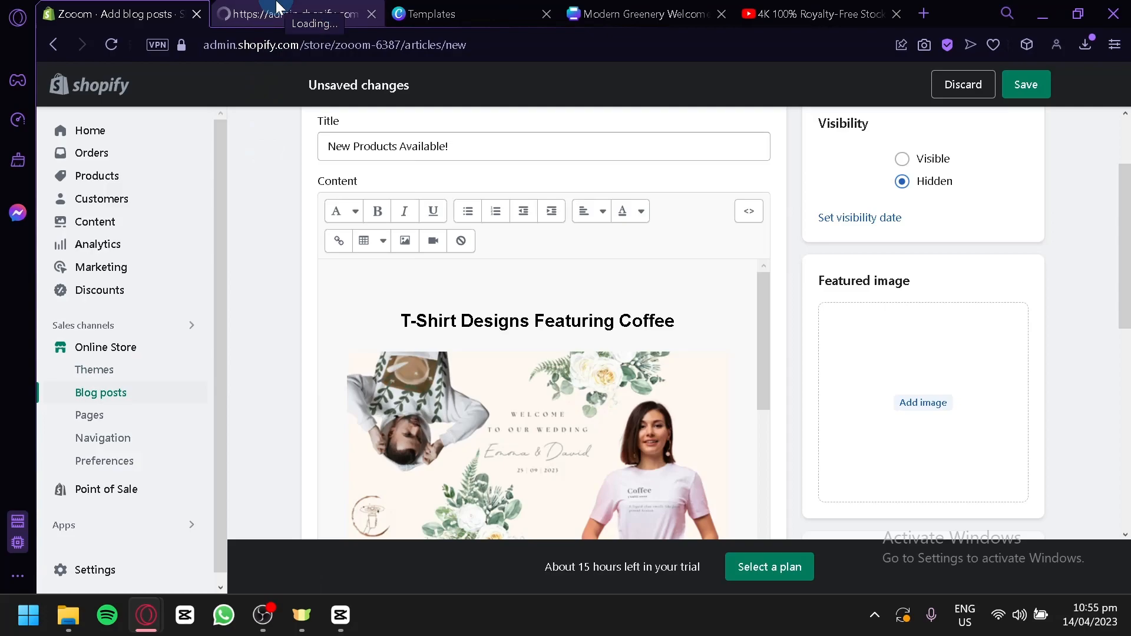
click(277, 8)
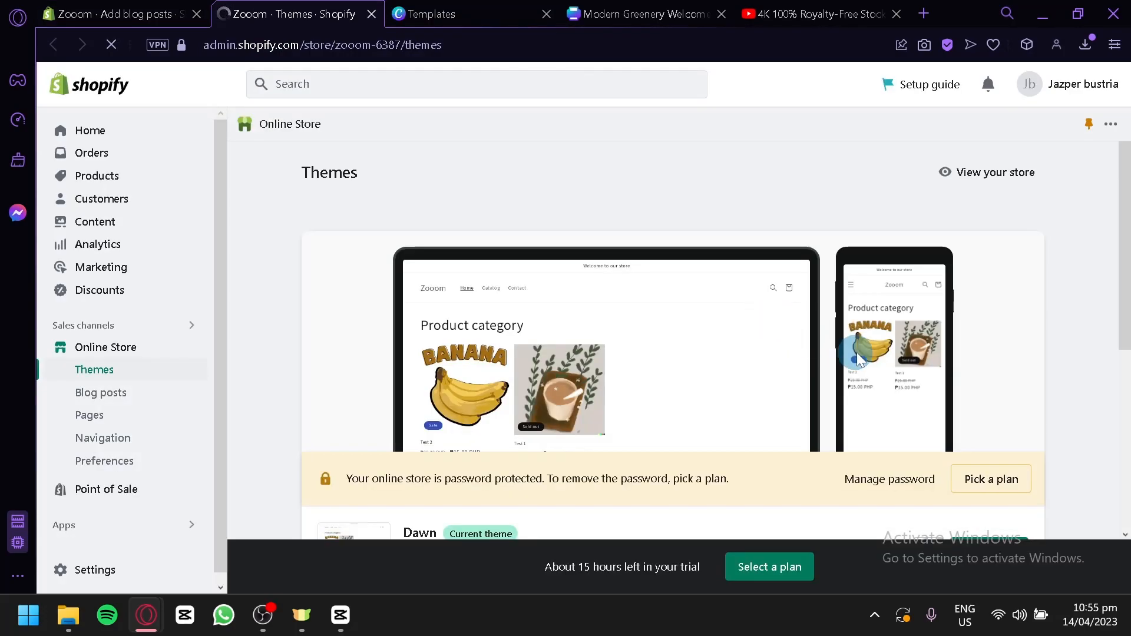
scroll(884, 417, down, 2)
click(929, 443)
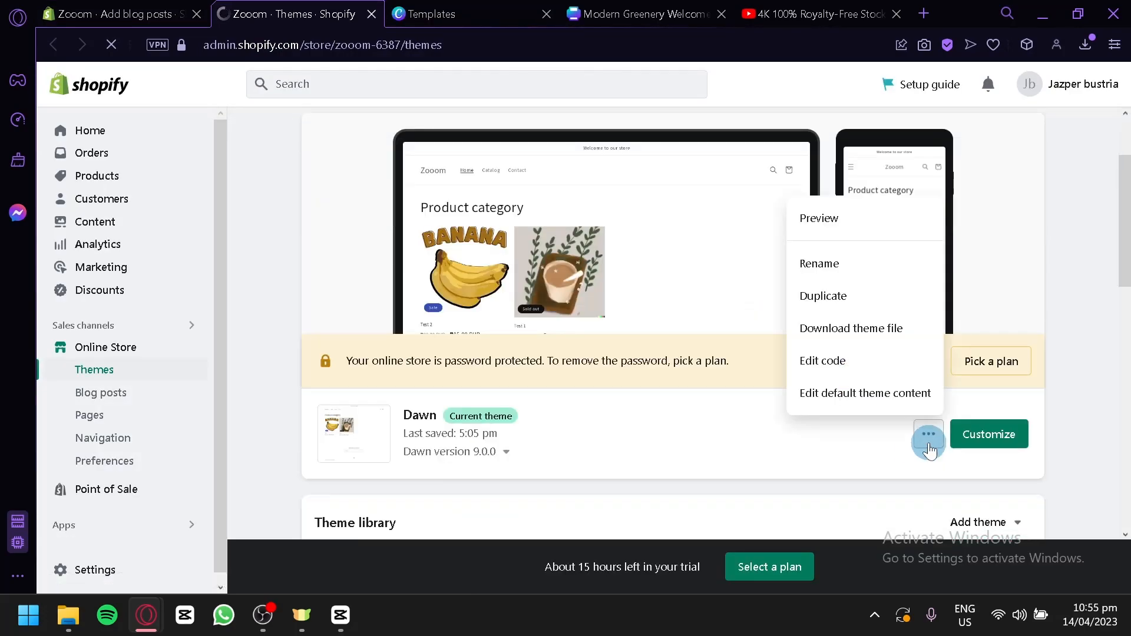
click(861, 223)
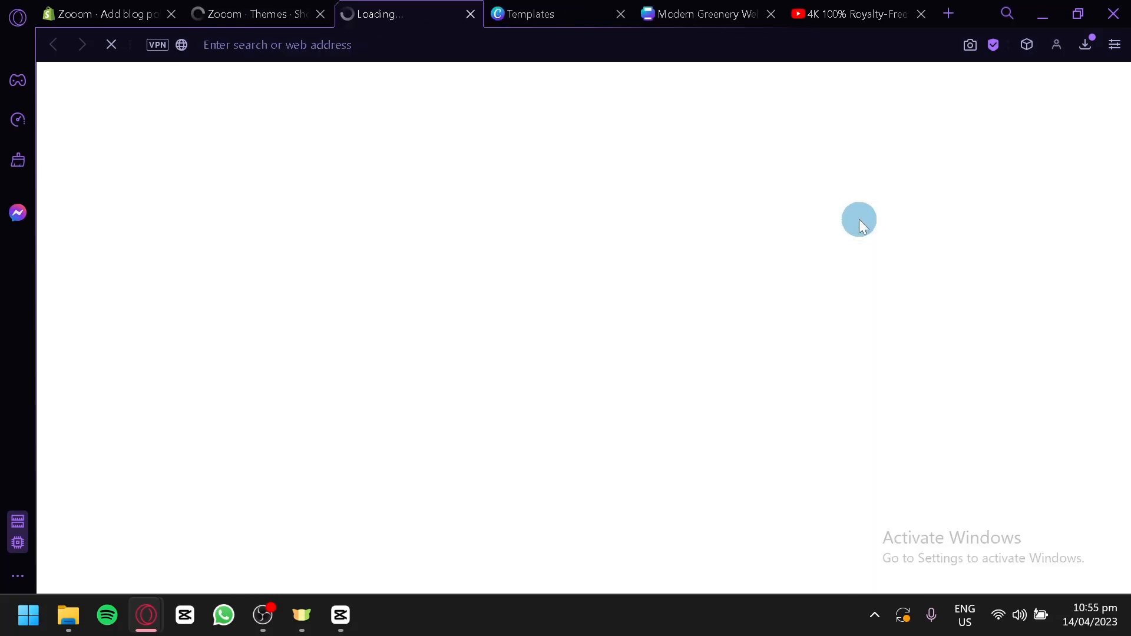
Open the Coffee tshirt product from the store's catalog and copy its web address
click(293, 128)
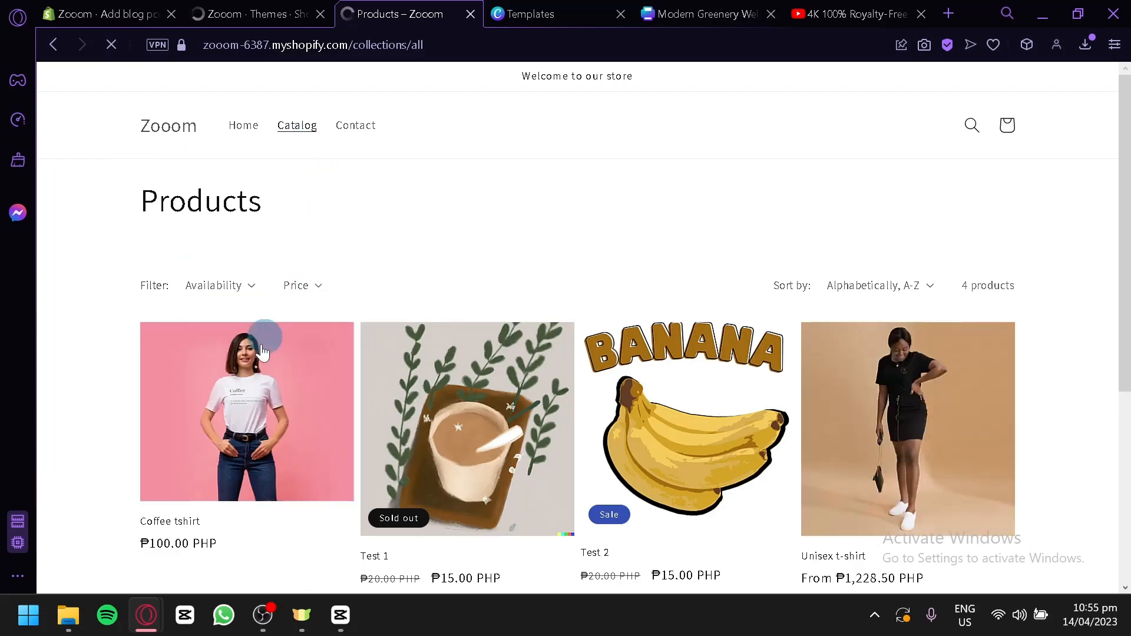
click(200, 456)
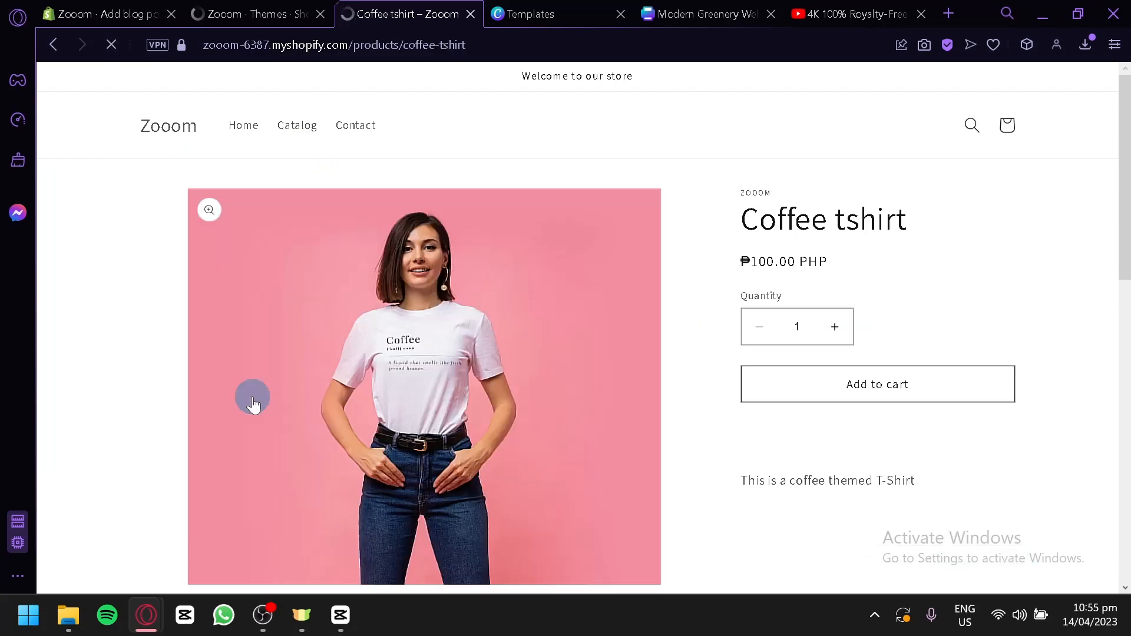
scroll(383, 298, down, 3)
scroll(386, 188, up, 3)
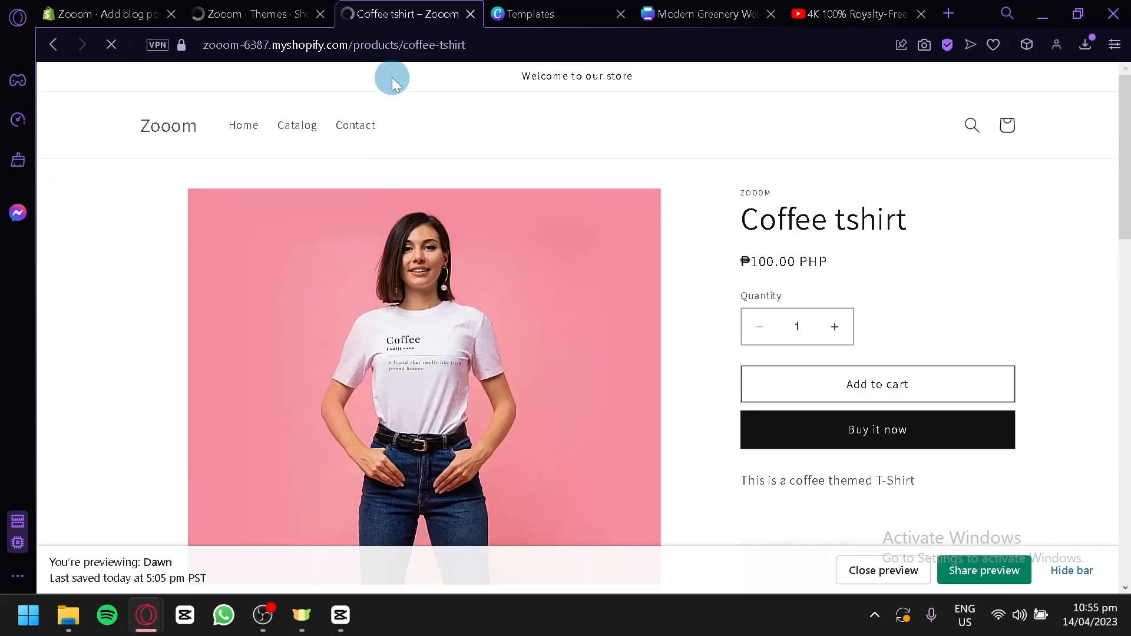
click(394, 48)
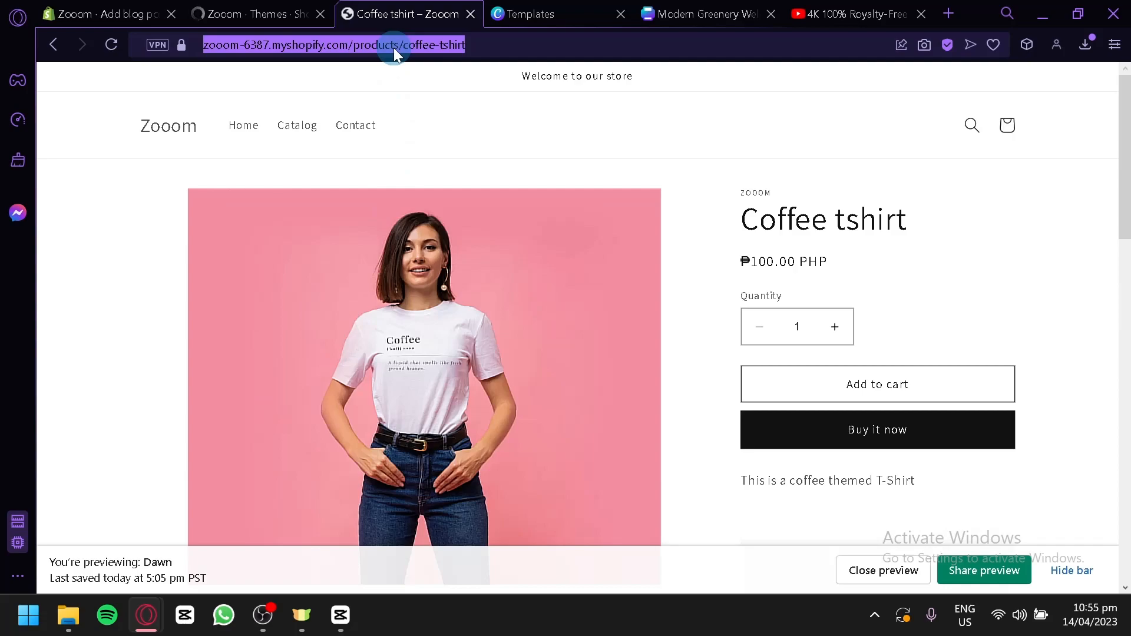
Return to the blog post draft and enter the copied Coffee tshirt address as the link target for "Buy Here Now!"
click(172, 6)
scroll(537, 351, down, 5)
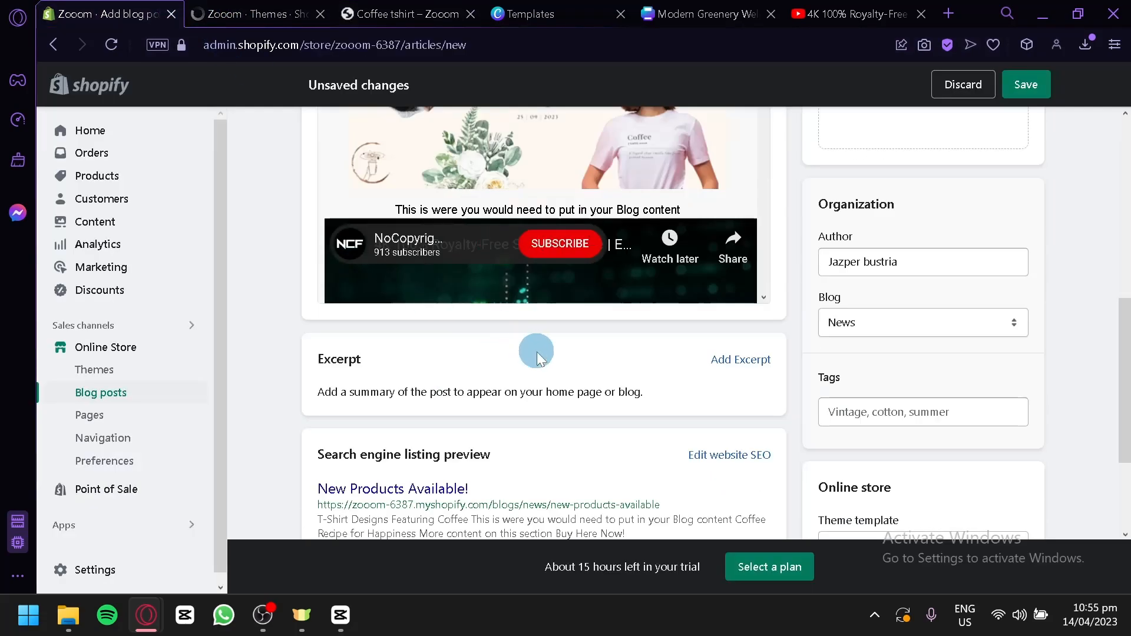
scroll(536, 352, up, 5)
scroll(636, 413, down, 6)
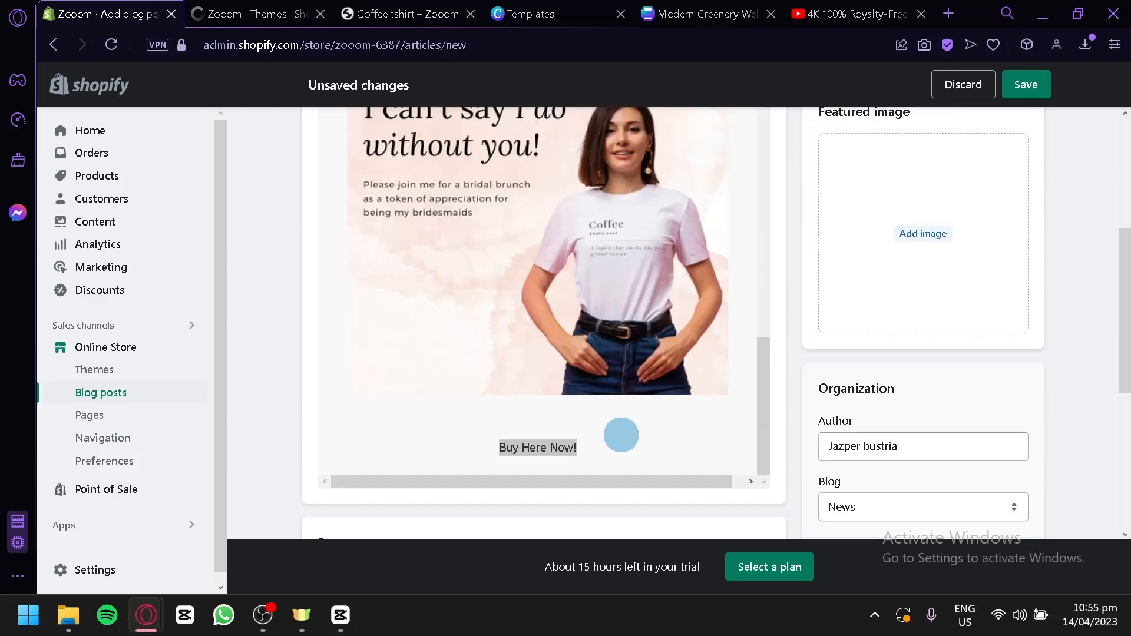
scroll(566, 450, up, 10)
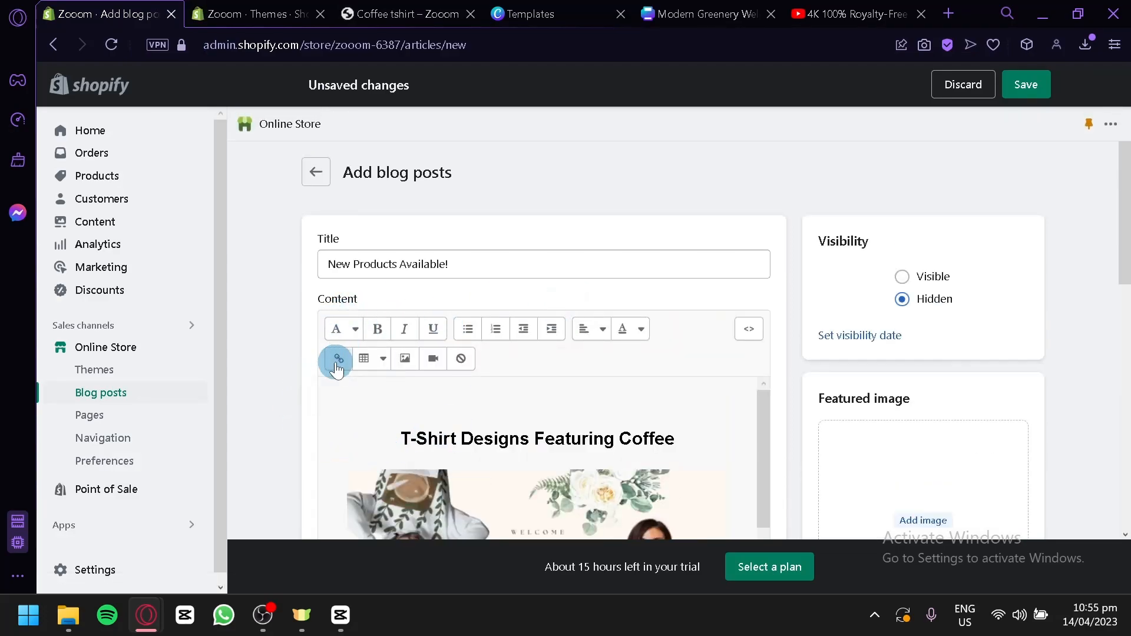
click(338, 368)
click(521, 281)
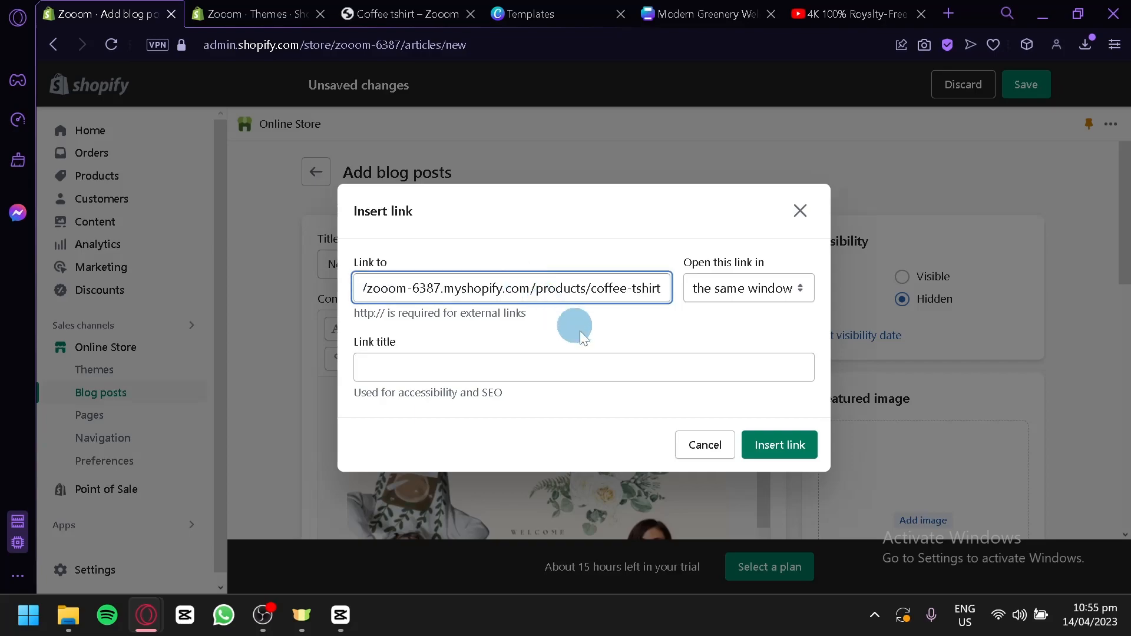
Title the link "Buy Now!", make it open in a new window, and insert it
click(631, 366)
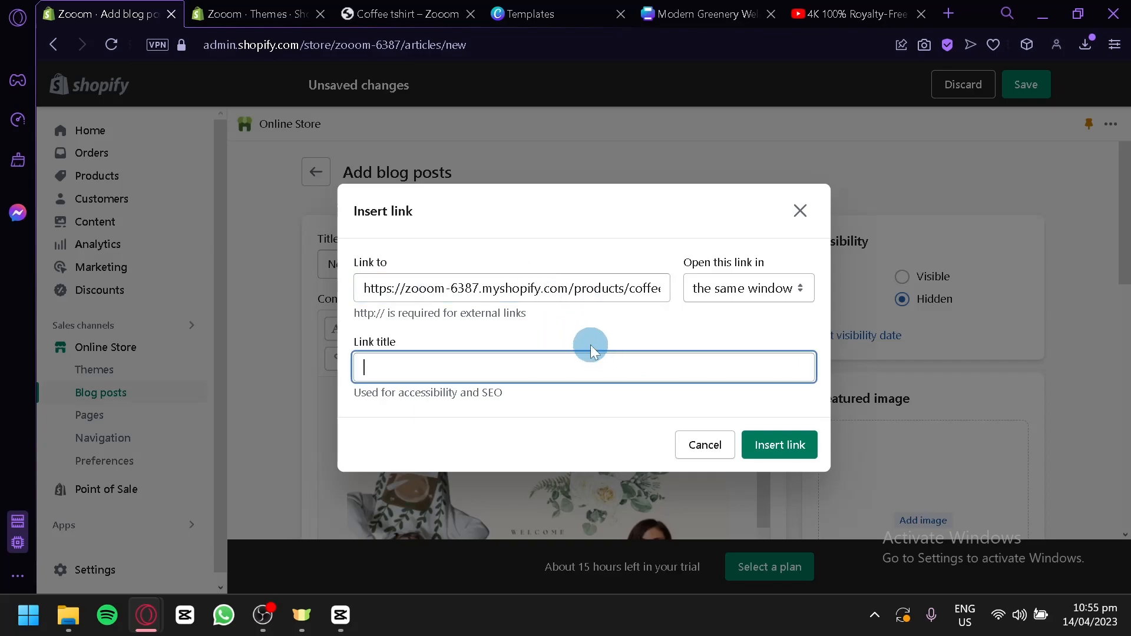
text(Buy Now!)
click(791, 285)
click(749, 325)
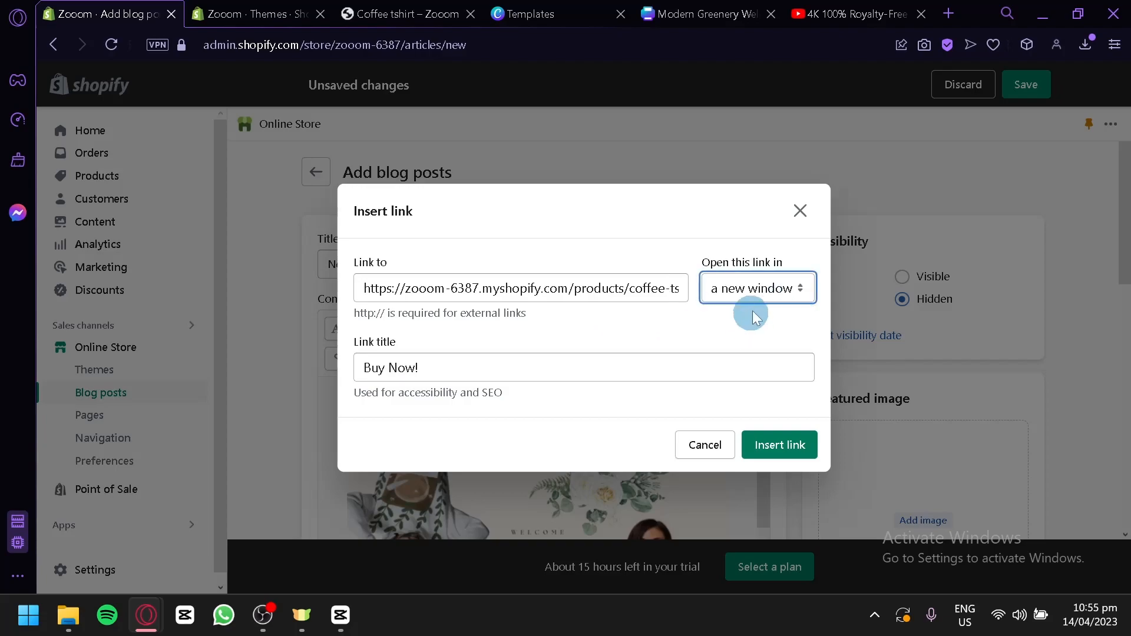
click(770, 298)
click(757, 323)
click(778, 446)
Review the blog post content from the "Buy Here Now!" link through the headings, images and embedded video
scroll(689, 424, down, 10)
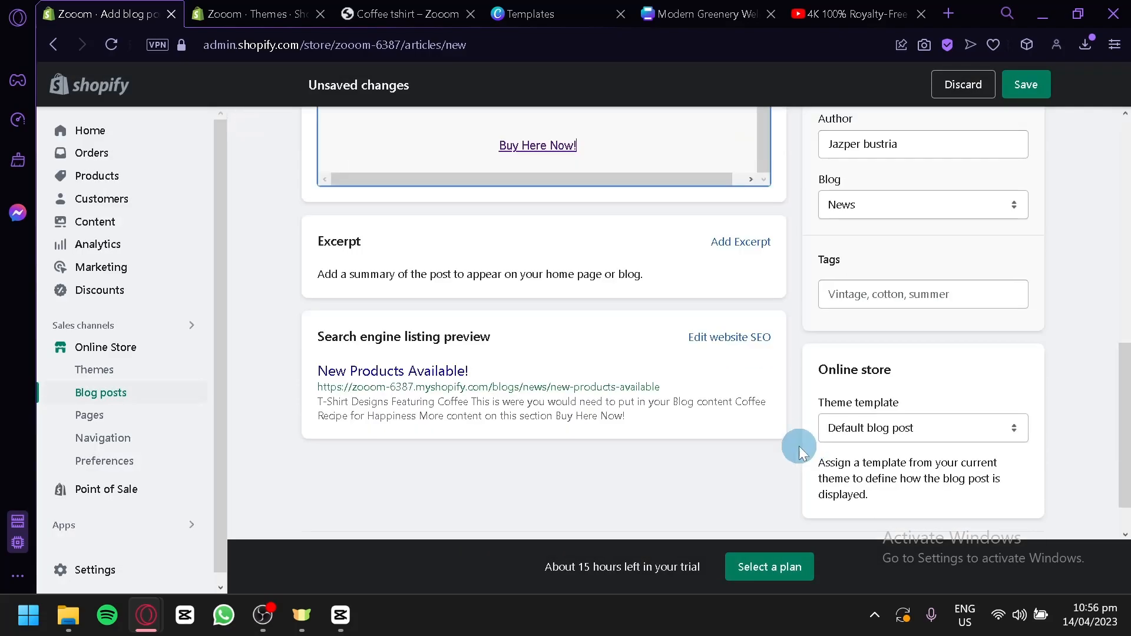
scroll(684, 394, up, 2)
scroll(543, 384, up, 2)
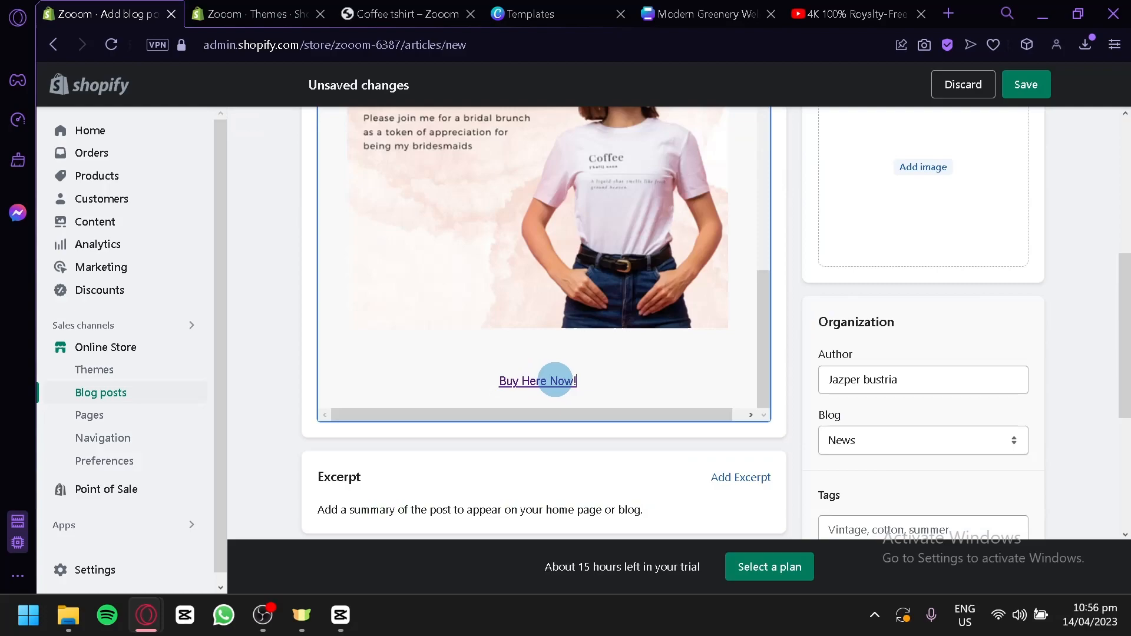
scroll(548, 377, up, 10)
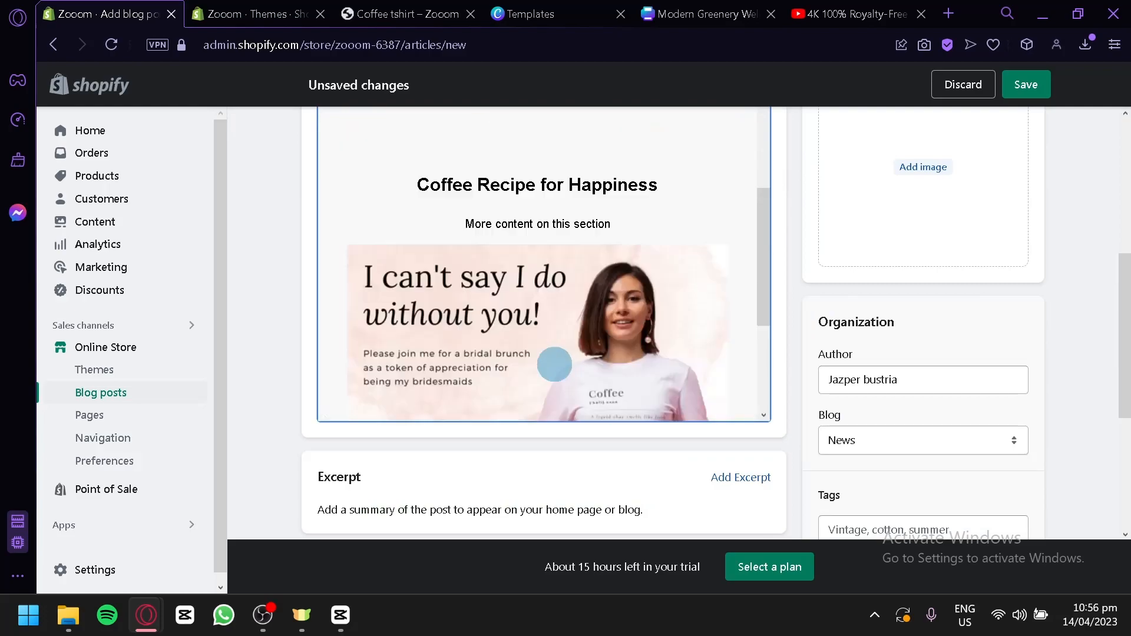
scroll(728, 366, up, 5)
scroll(723, 357, down, 6)
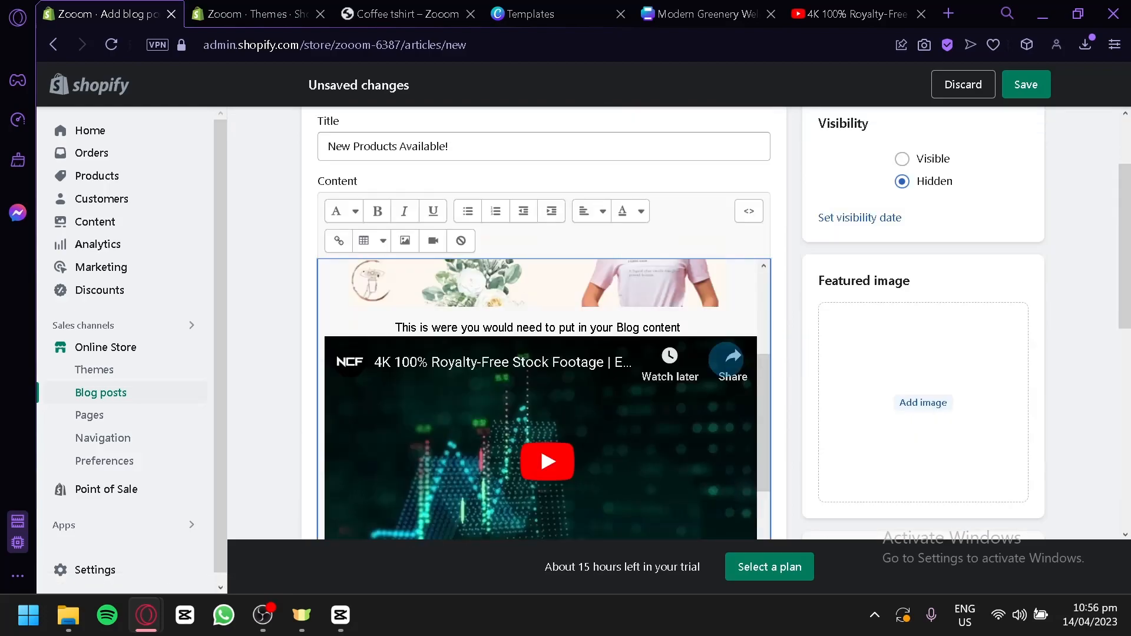
scroll(723, 357, down, 3)
scroll(722, 356, up, 6)
scroll(722, 356, up, 2)
scroll(723, 357, down, 2)
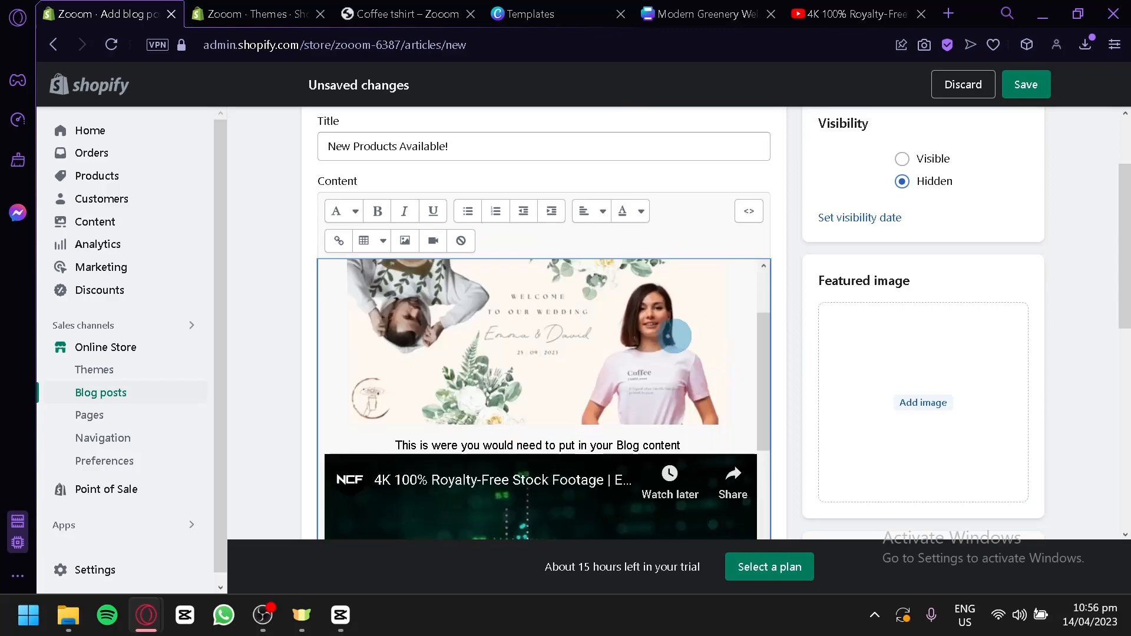
scroll(596, 342, down, 4)
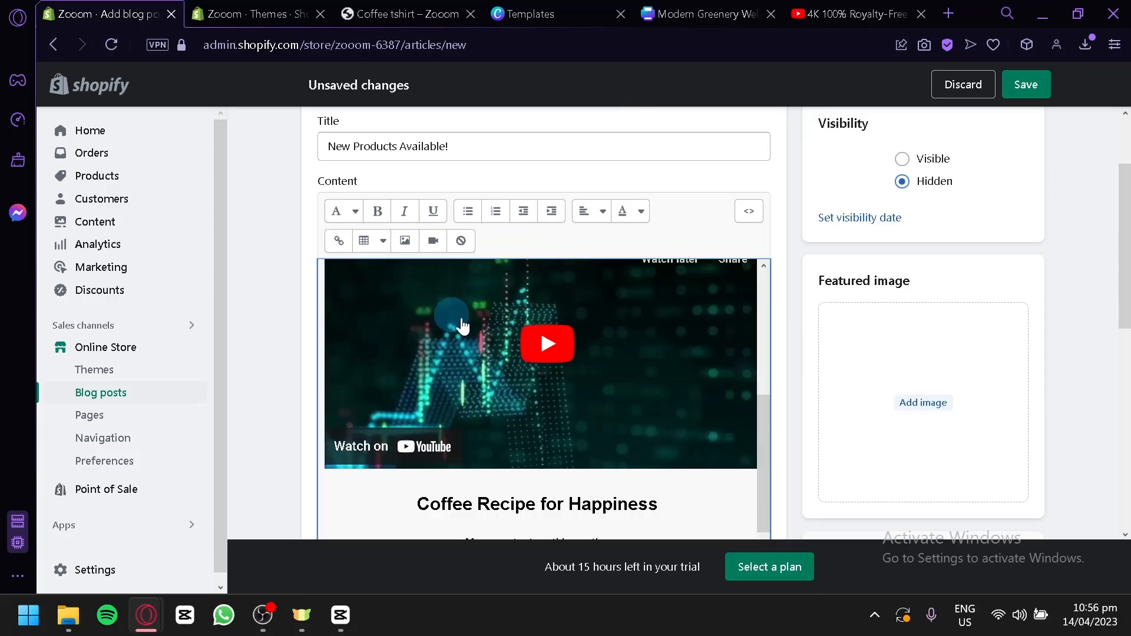
scroll(631, 383, down, 4)
scroll(631, 383, down, 2)
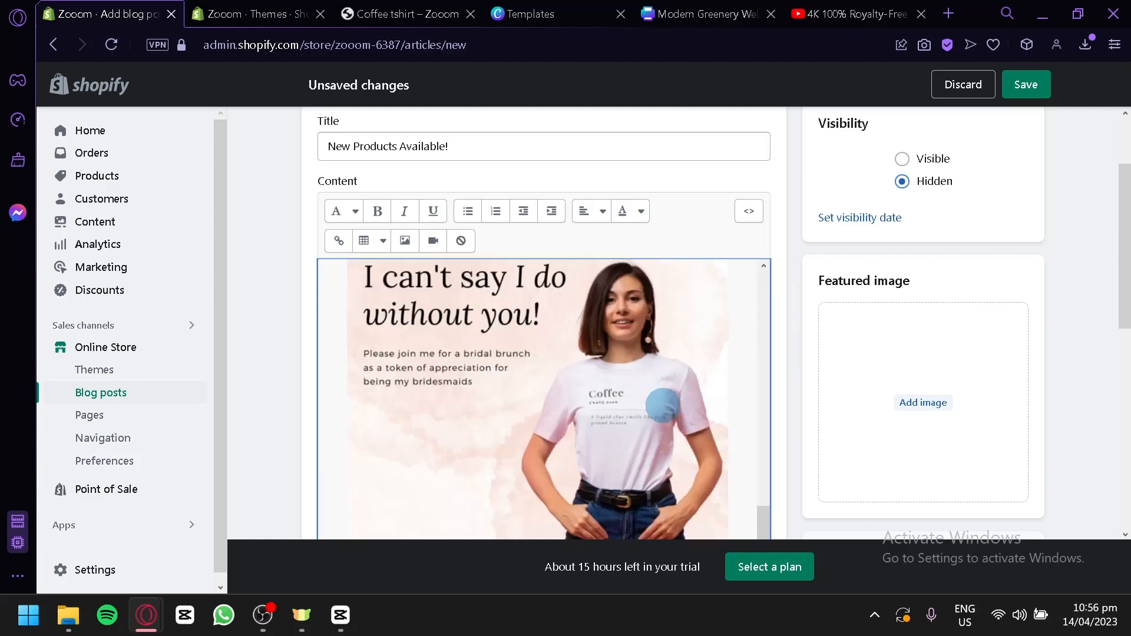
Set the blog post's visibility to Visible and add the downloaded "Untitled design.gif" as its featured image
scroll(813, 417, down, 5)
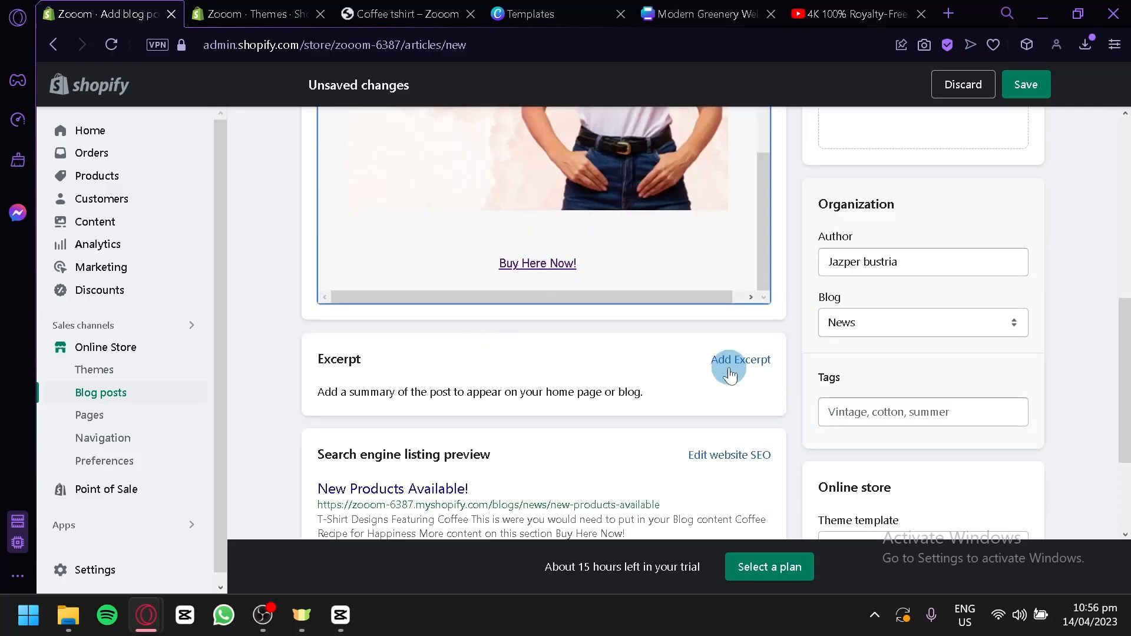
scroll(674, 372, up, 6)
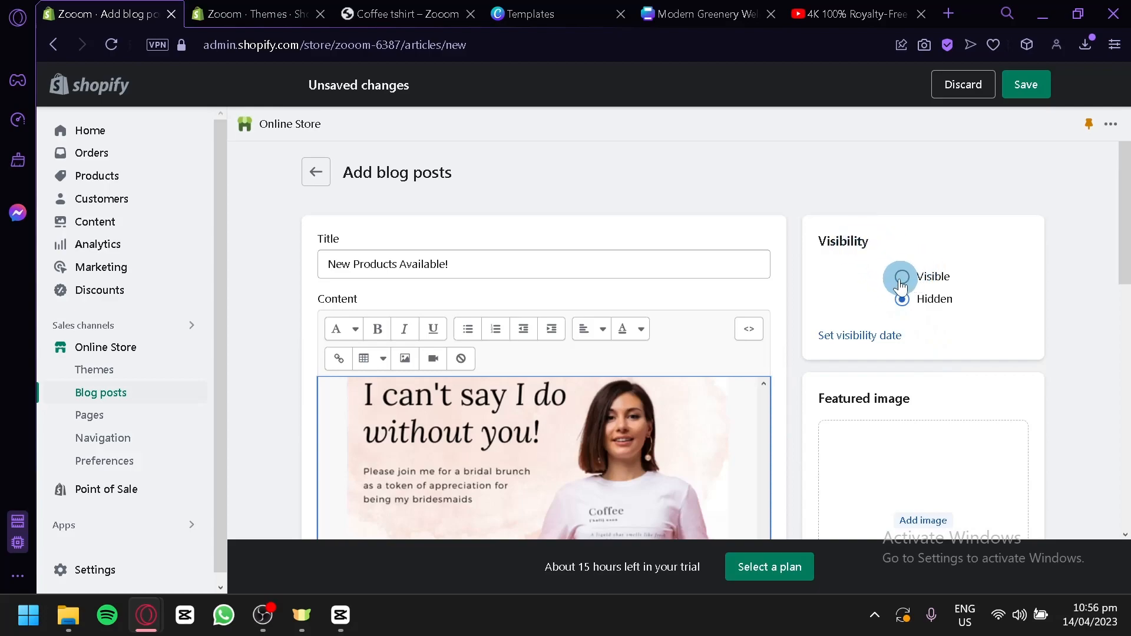
click(903, 277)
scroll(931, 330, down, 4)
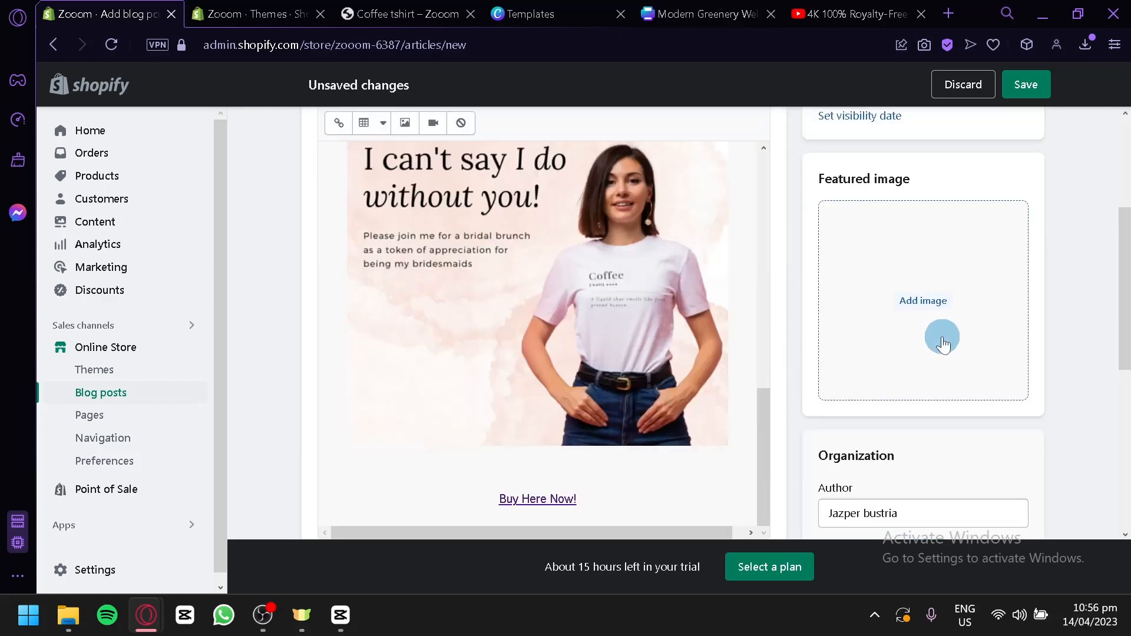
click(932, 327)
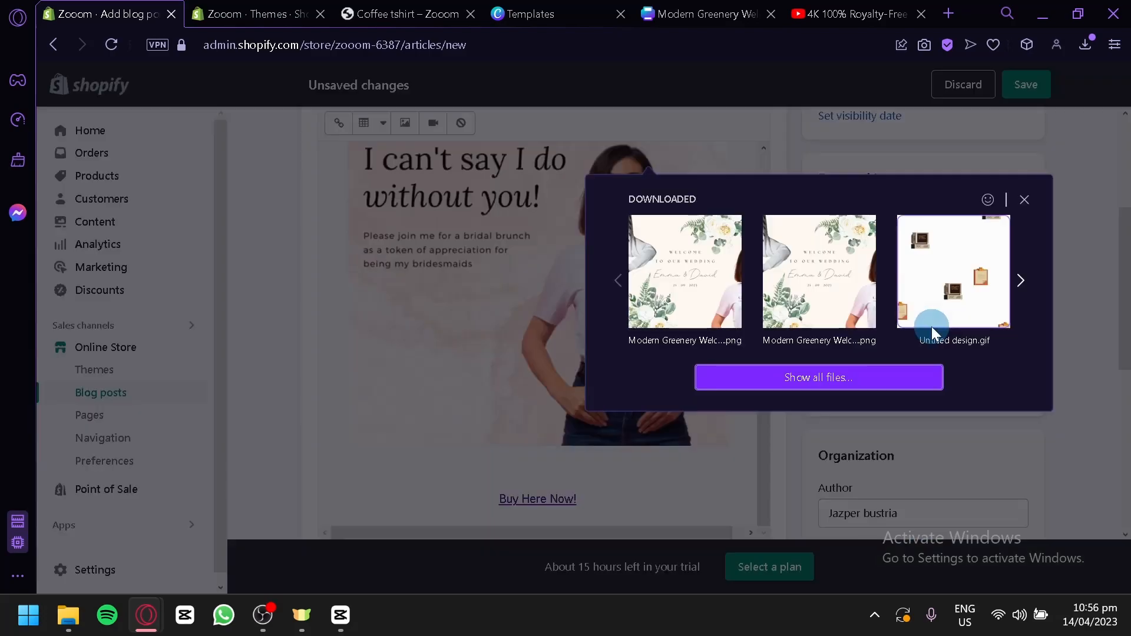
click(971, 303)
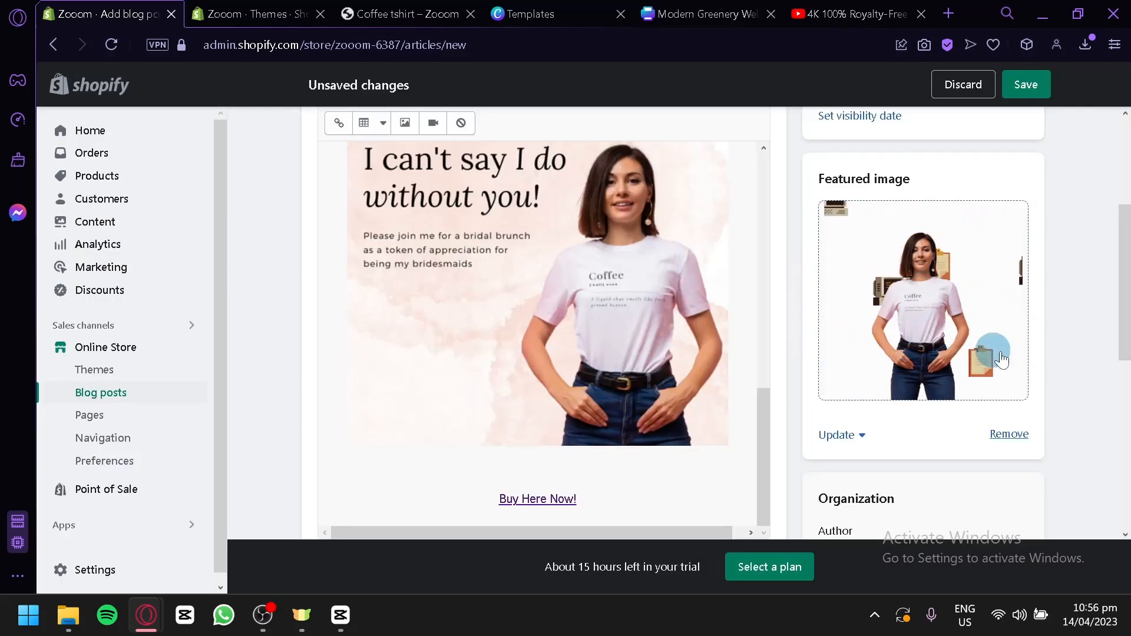
Keep the blog set to News and the theme template to Default blog post, and save the blog post
scroll(1039, 377, down, 4)
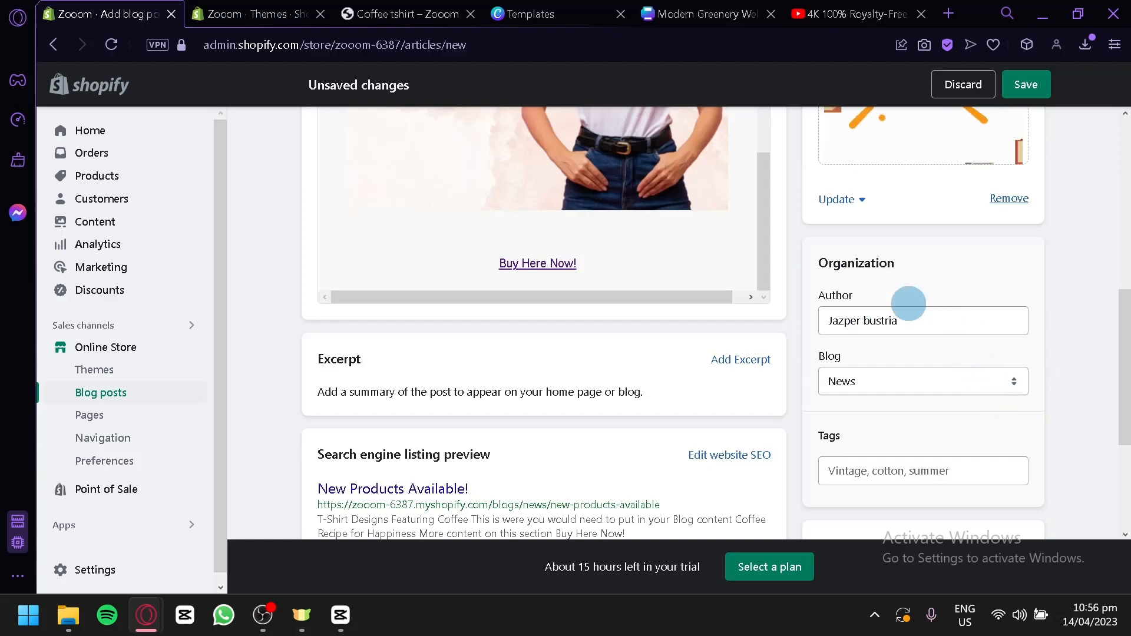
click(945, 387)
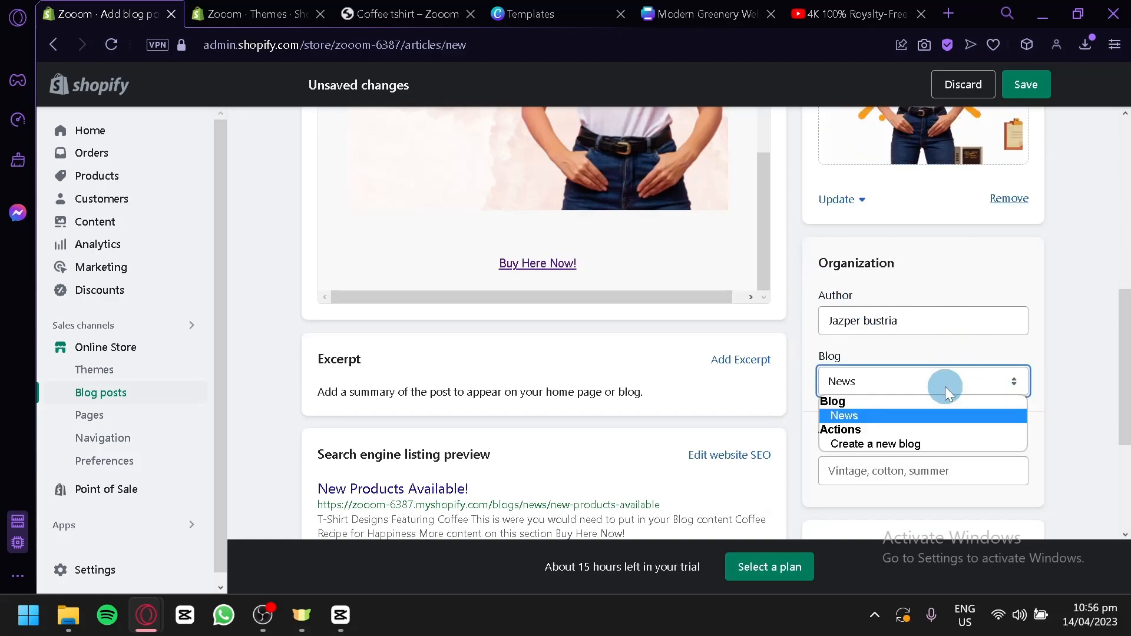
click(945, 386)
scroll(931, 413, down, 2)
scroll(891, 376, down, 2)
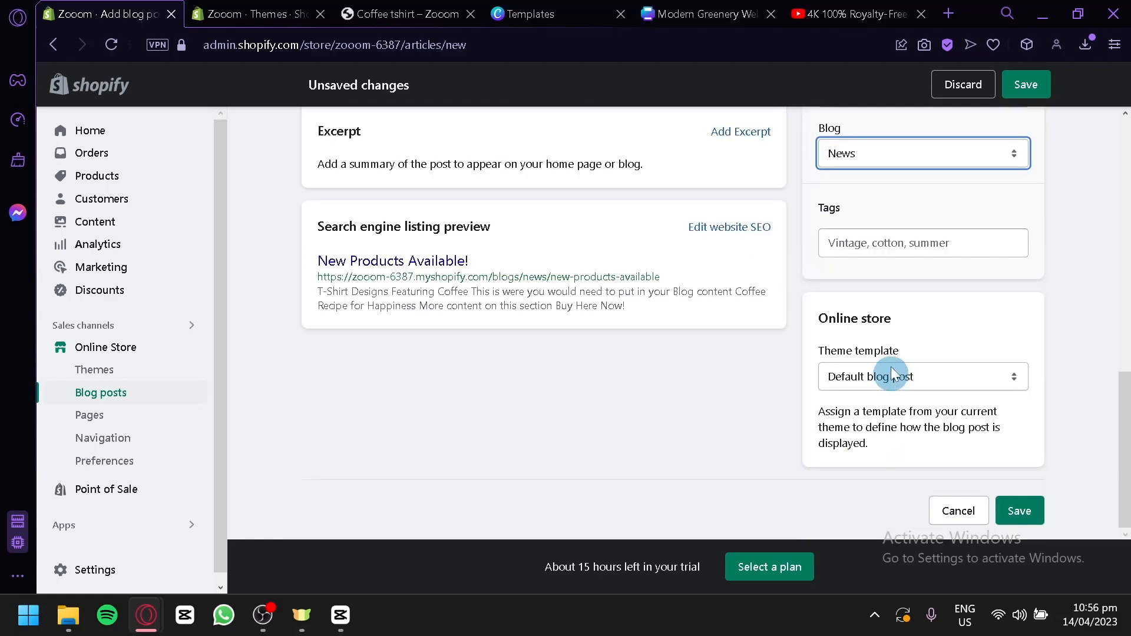
click(917, 384)
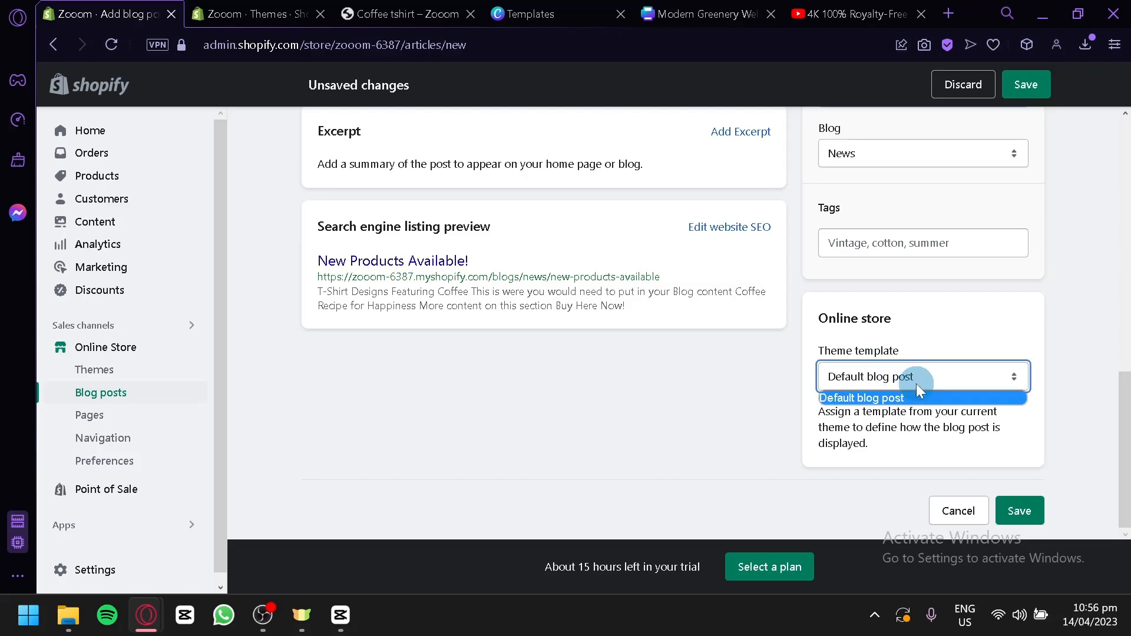
click(917, 384)
click(1018, 510)
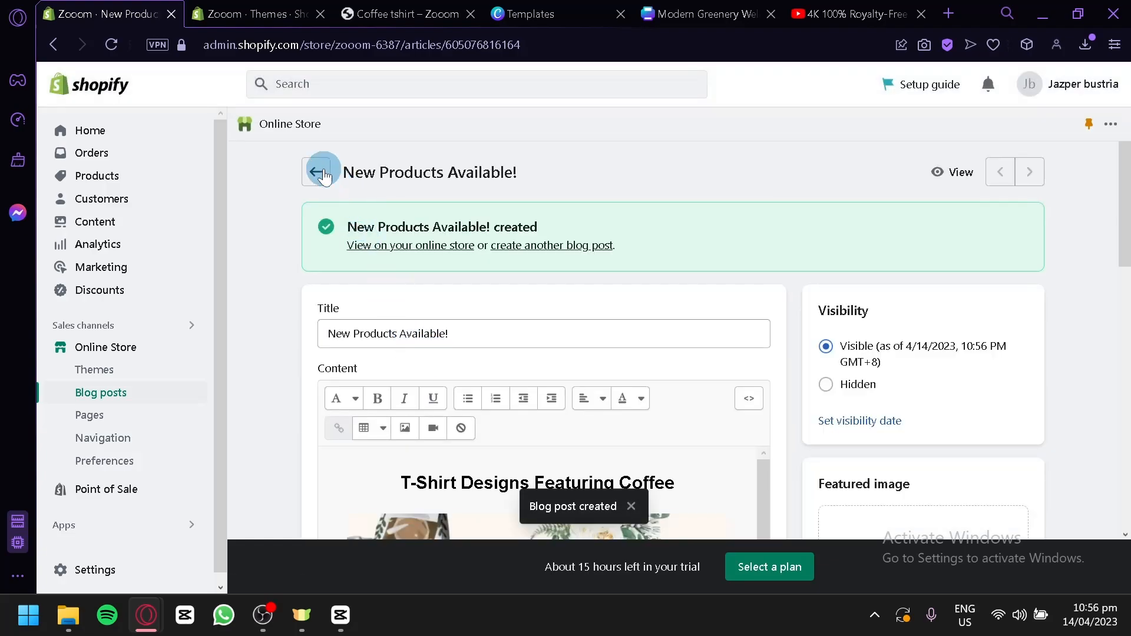
View the saved post on the online store and check its title, date, first heading and banner image
click(961, 172)
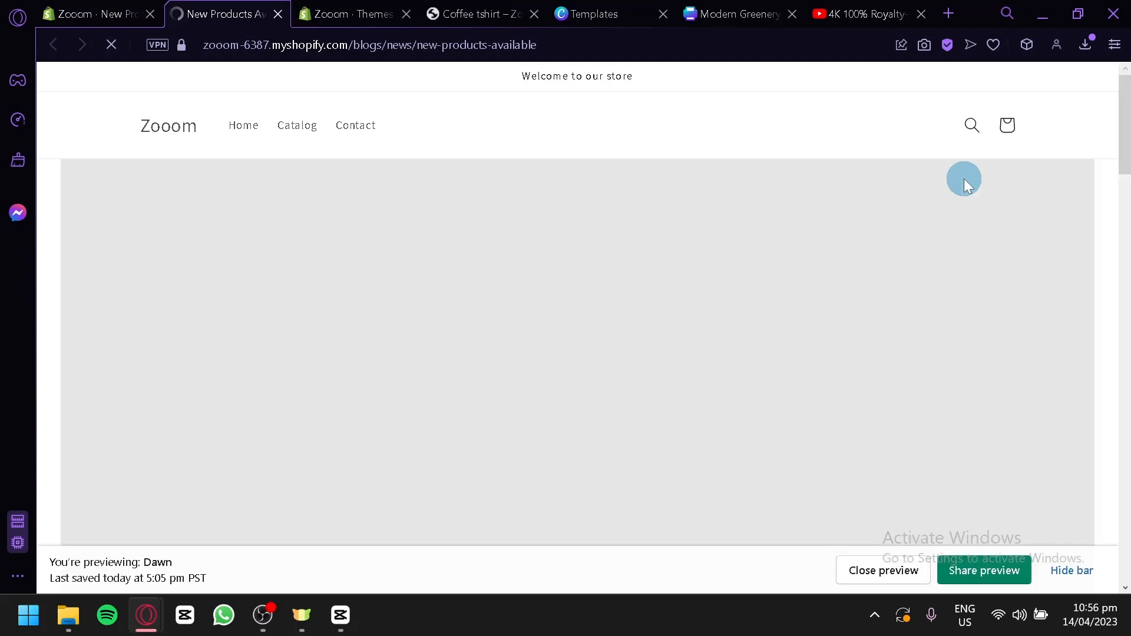
scroll(459, 306, down, 7)
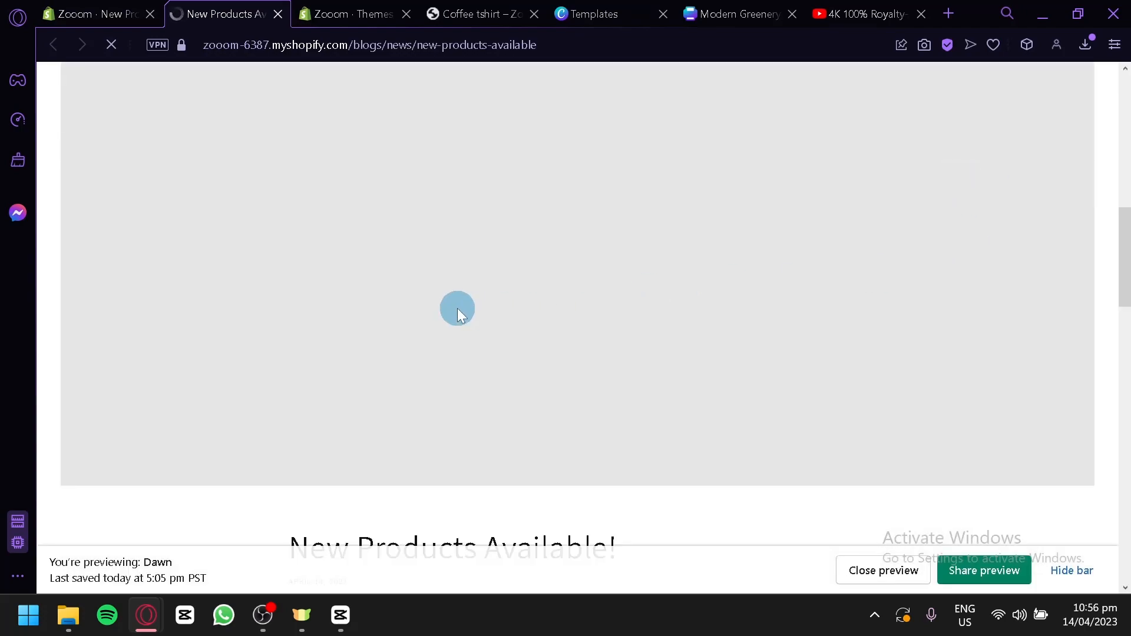
scroll(443, 322, down, 4)
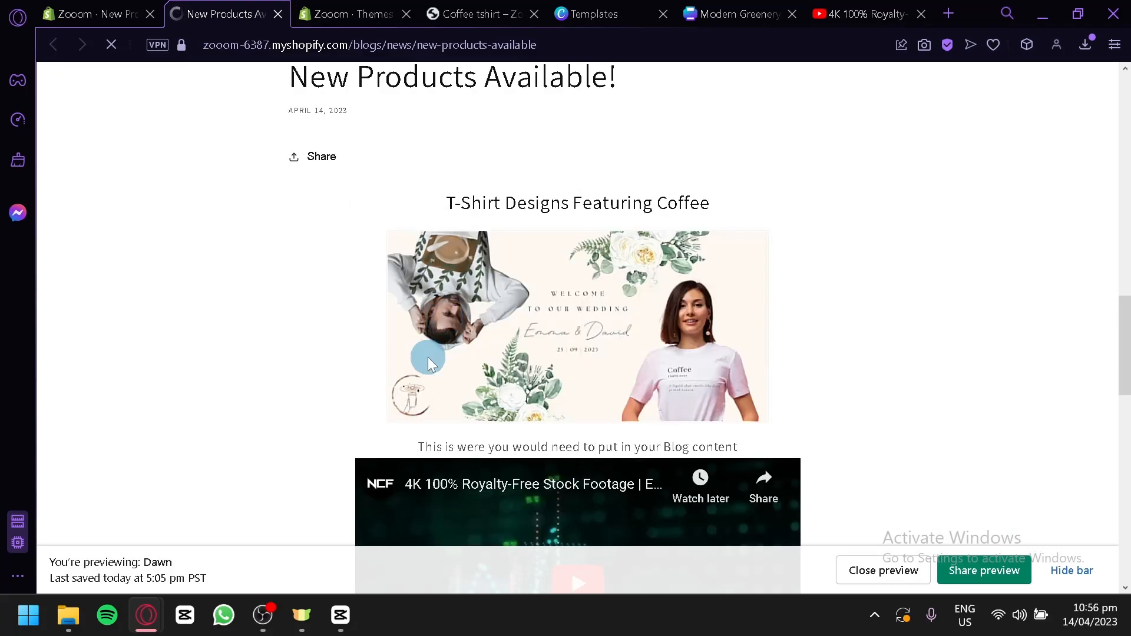
scroll(558, 187, up, 2)
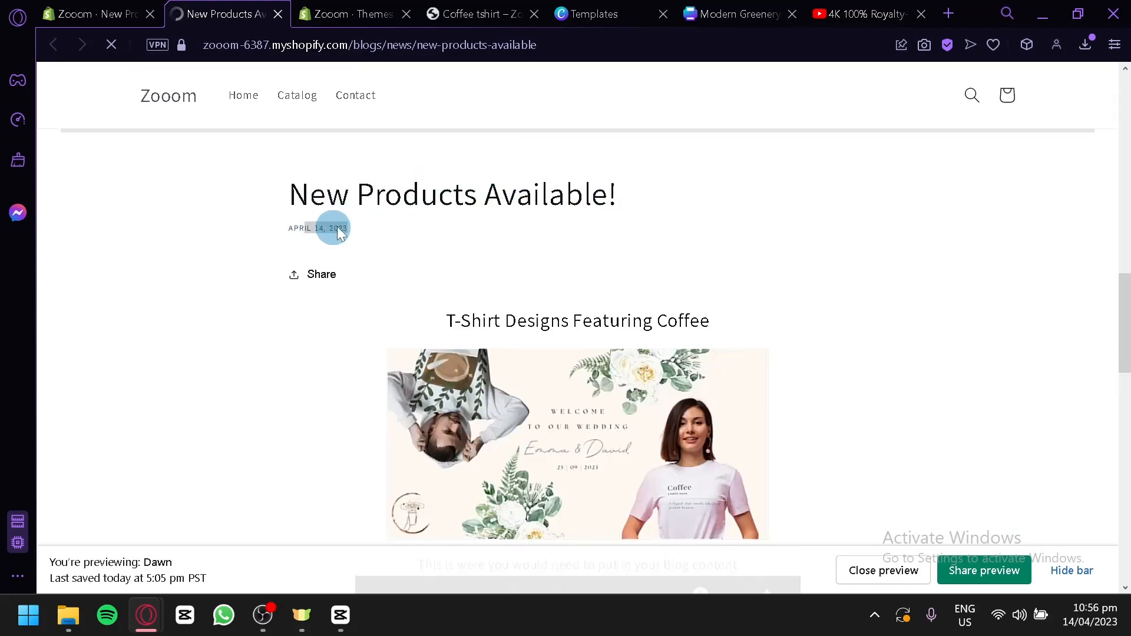
scroll(336, 285, down, 2)
drag(448, 205, 707, 204)
click(798, 263)
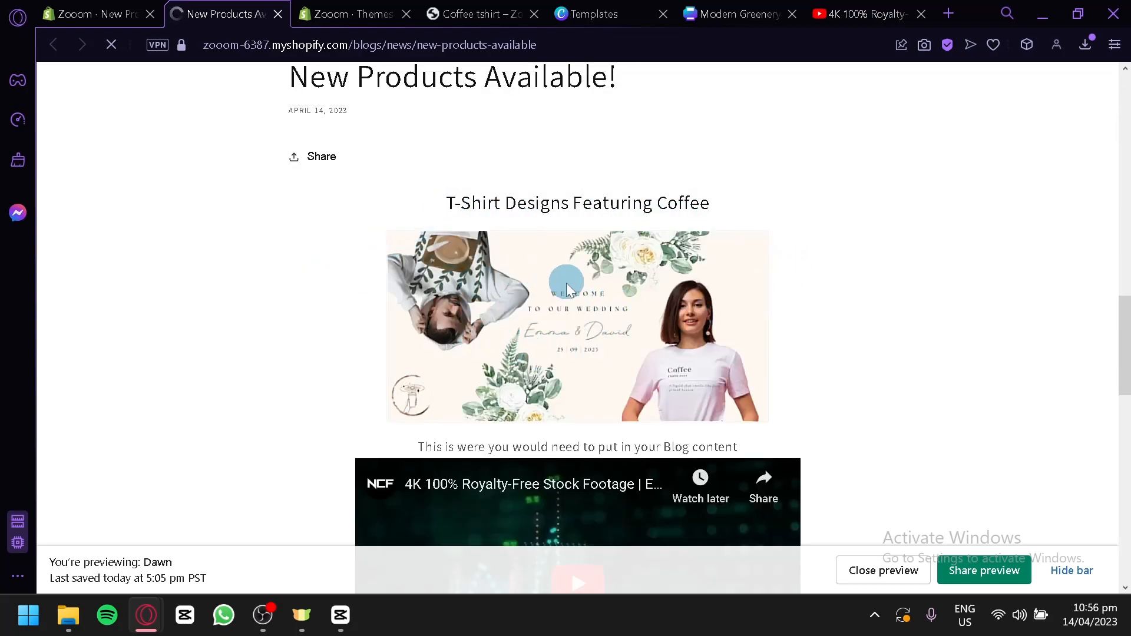
scroll(567, 282, down, 6)
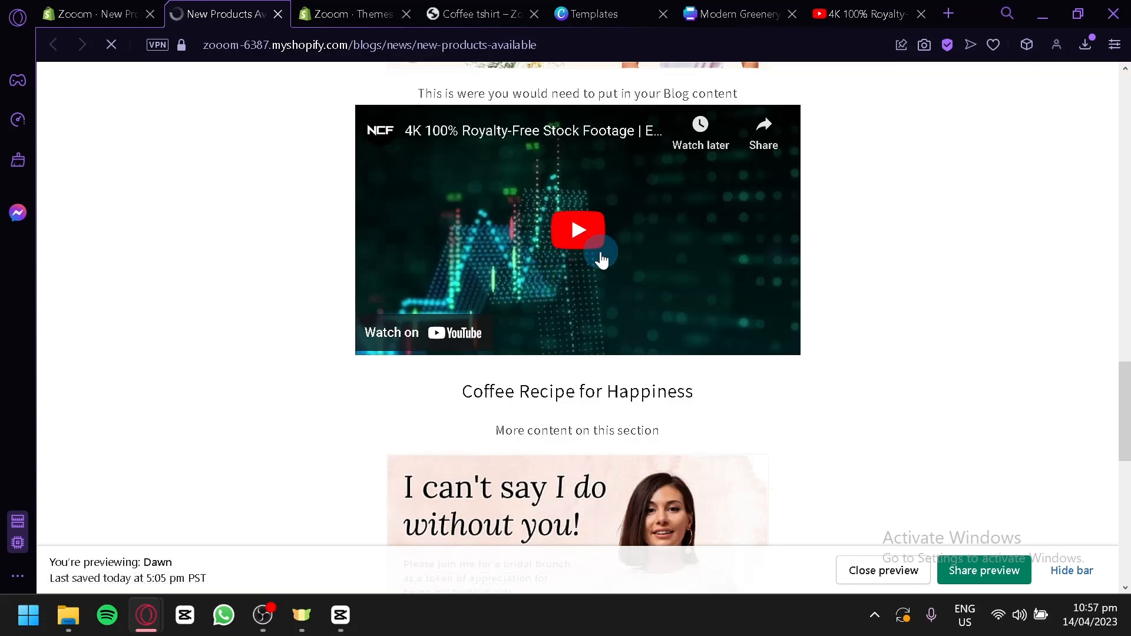
Test playing and pausing the embedded video, and check the "Coffee Recipe for Happiness" section with its image
click(568, 230)
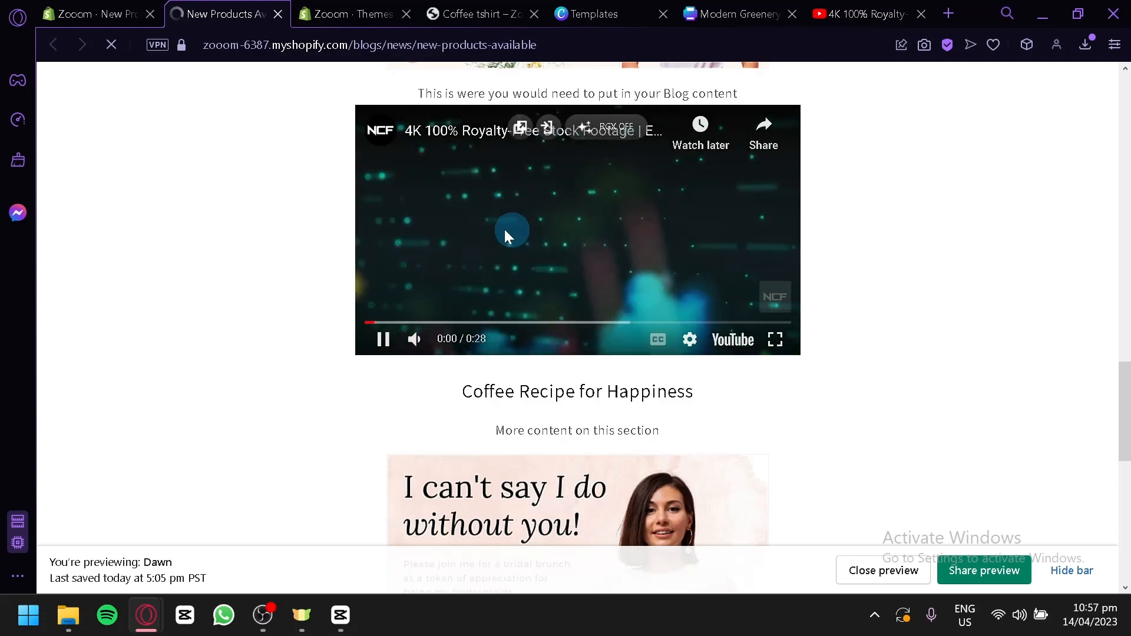
click(560, 218)
scroll(553, 278, down, 2)
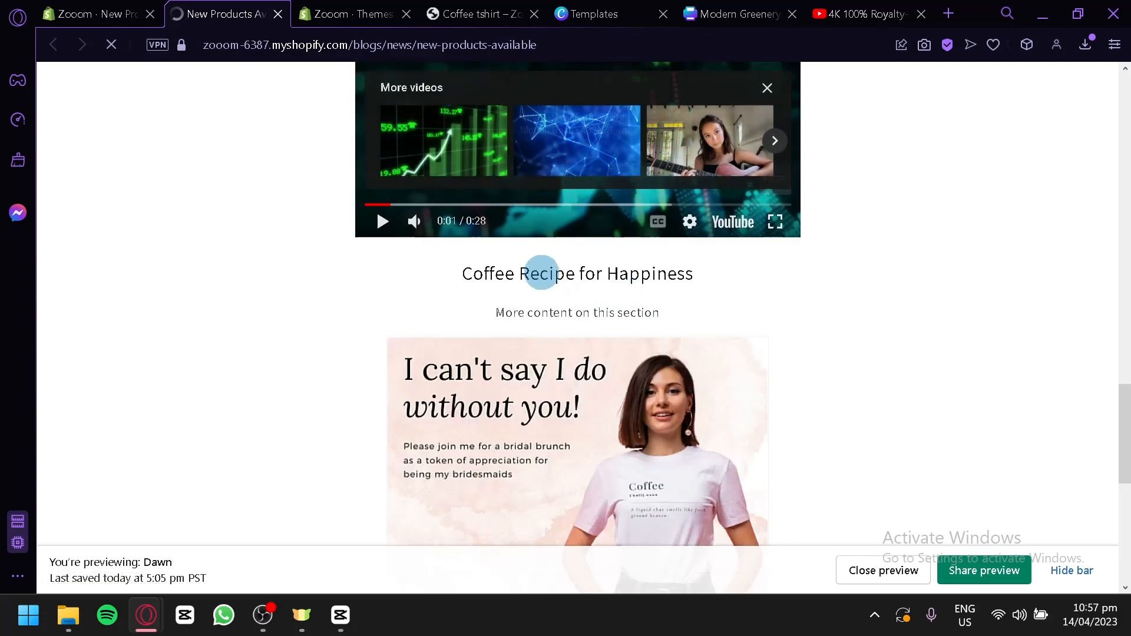
drag(470, 268, 708, 295)
click(707, 295)
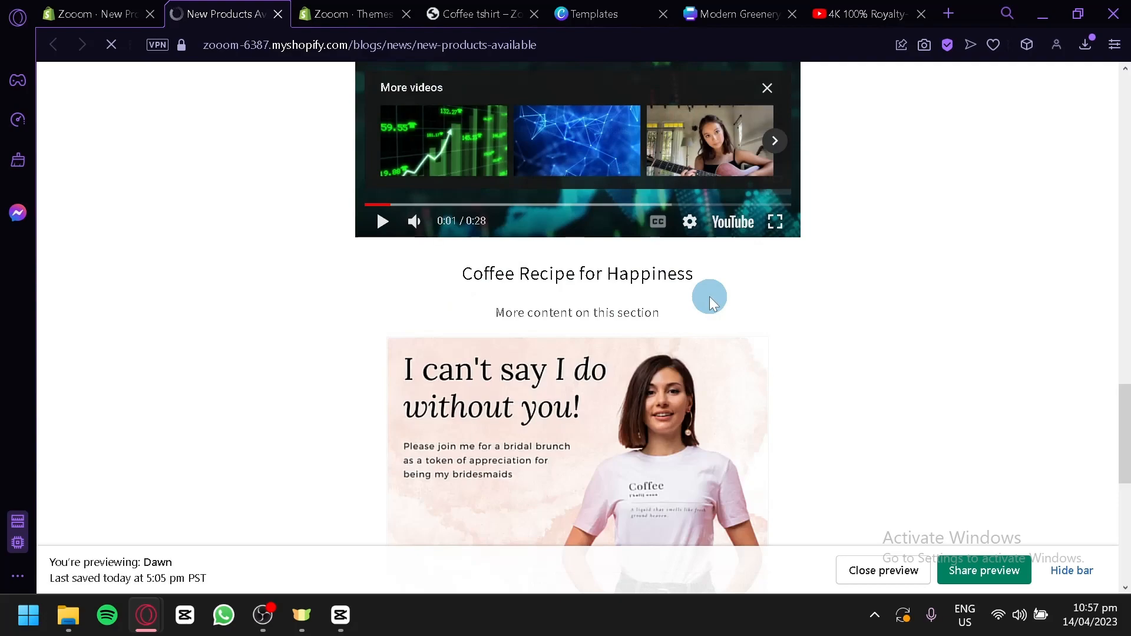
scroll(642, 284, down, 6)
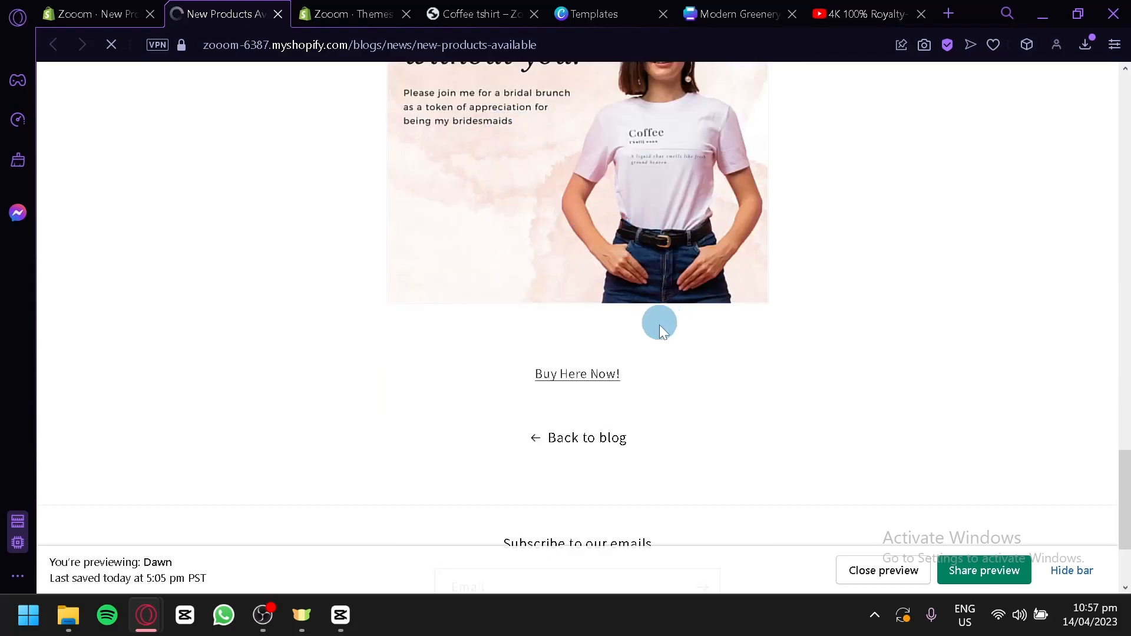
Test the "Buy Here Now!" link to the product page, and return to the blog post preview
click(572, 375)
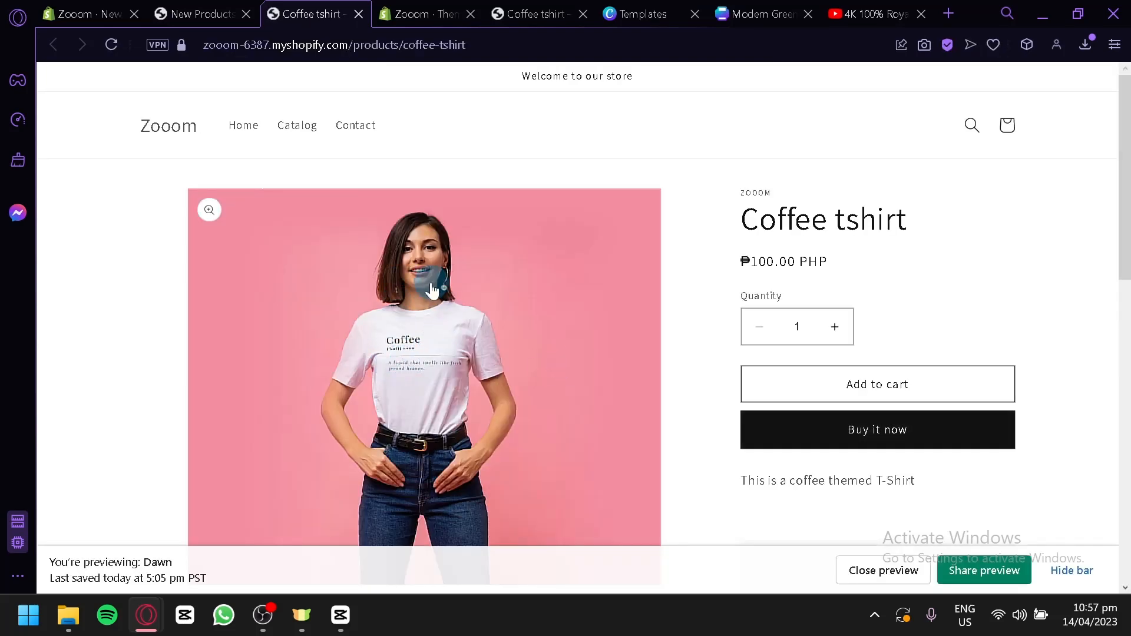
click(224, 11)
click(133, 8)
click(200, 13)
scroll(566, 342, up, 5)
Return to the post's editing page in the Shopify admin and look over its content and featured image
click(118, 10)
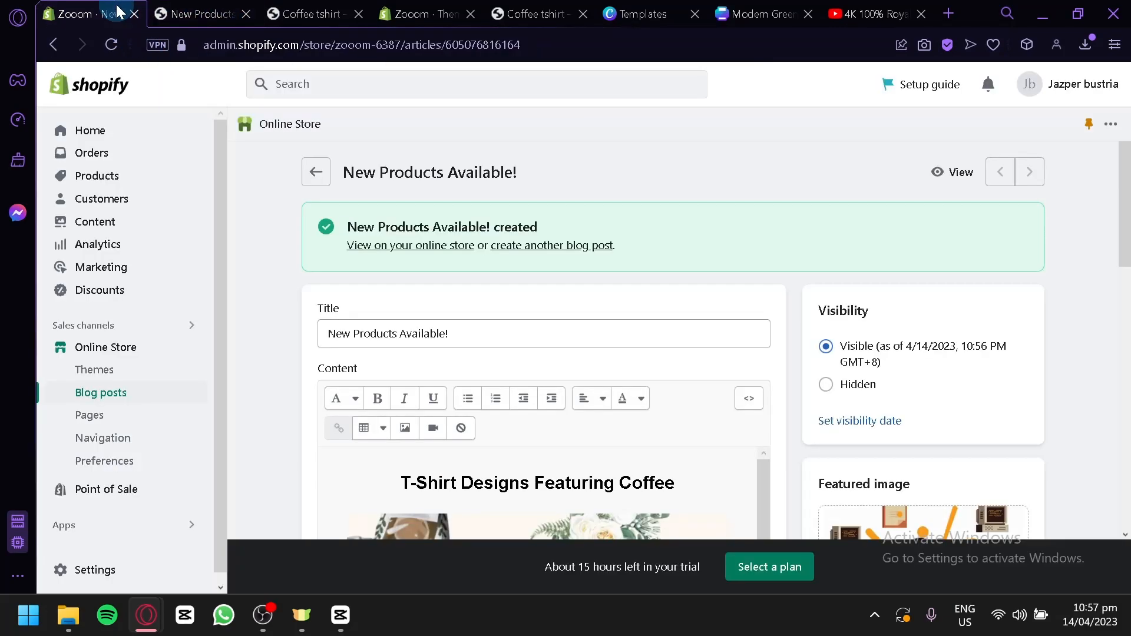
scroll(336, 370, down, 8)
scroll(312, 374, up, 2)
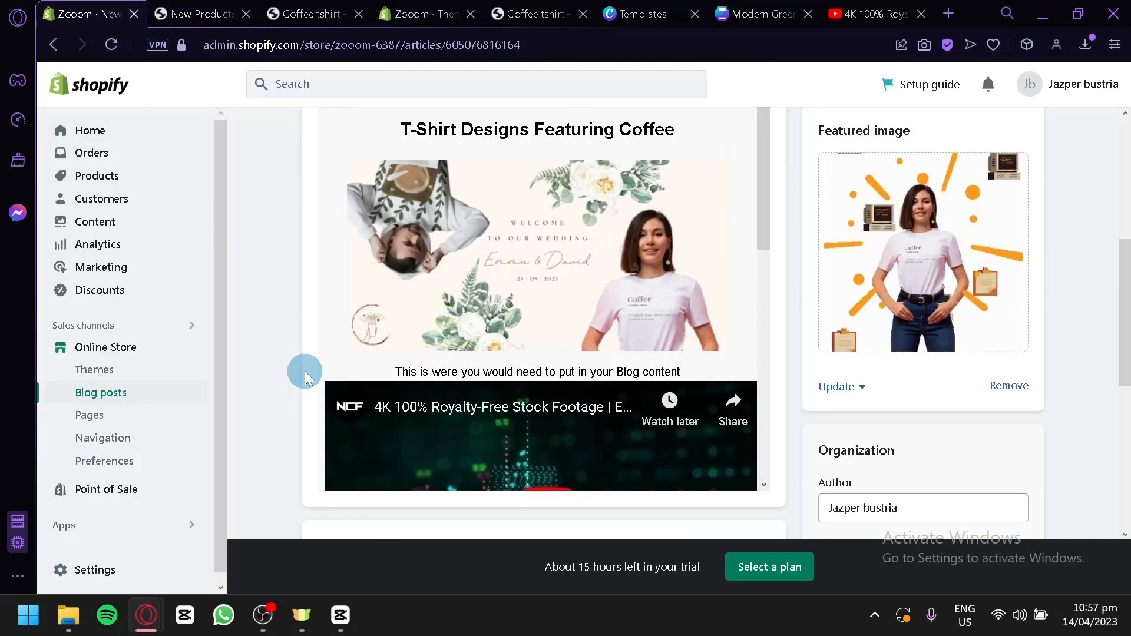